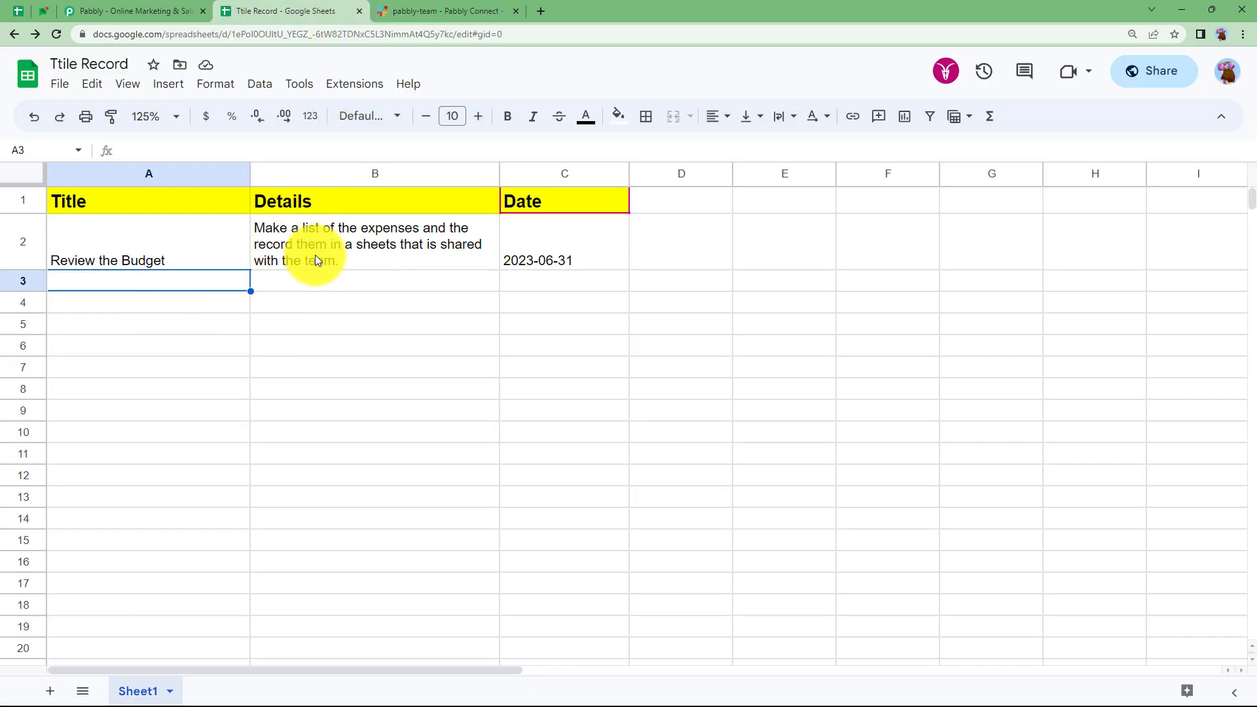
# - Add a bold "Editor" column heading in cell D1 of the spreadsheet, beside the Date heading
pyautogui.click(458, 11)
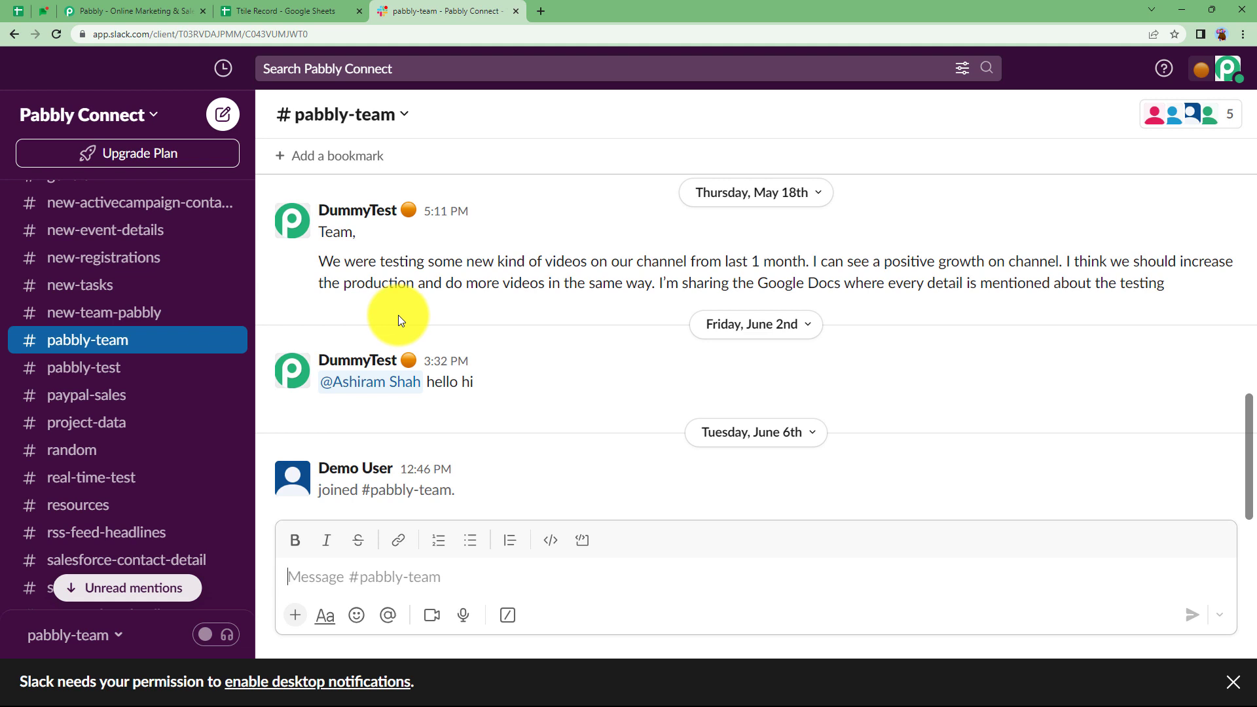
pyautogui.click(300, 10)
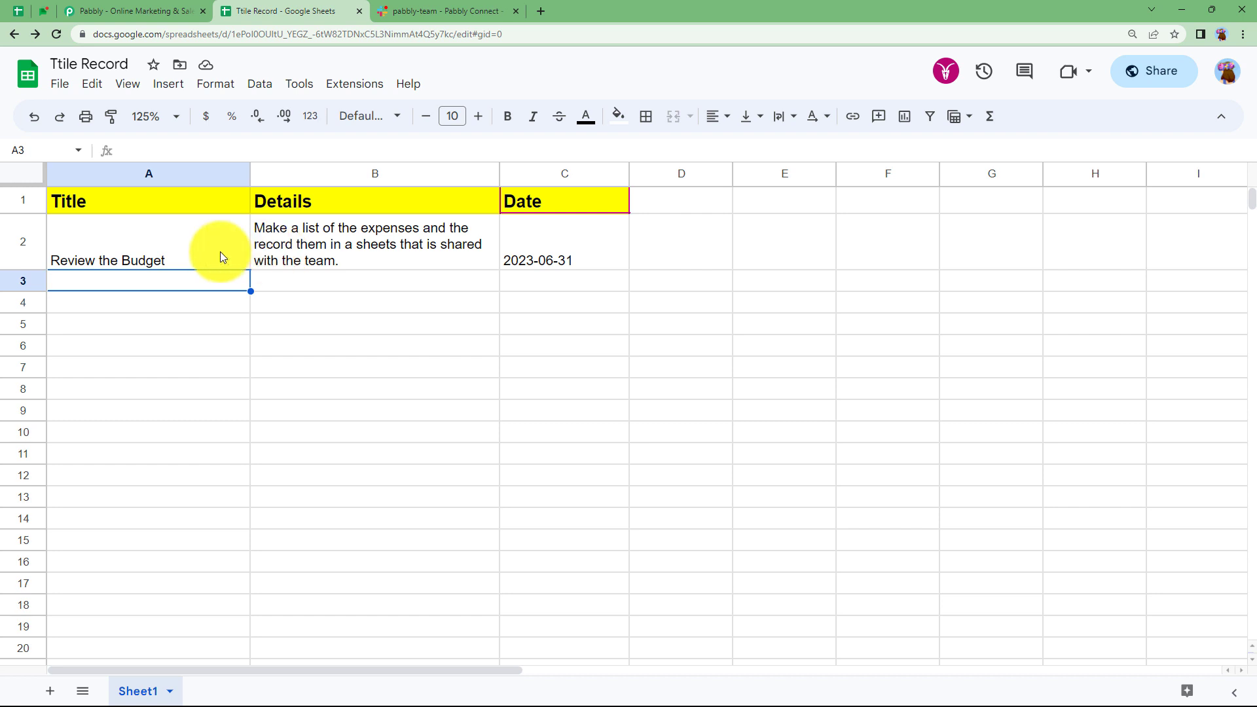
pyautogui.doubleClick(651, 205)
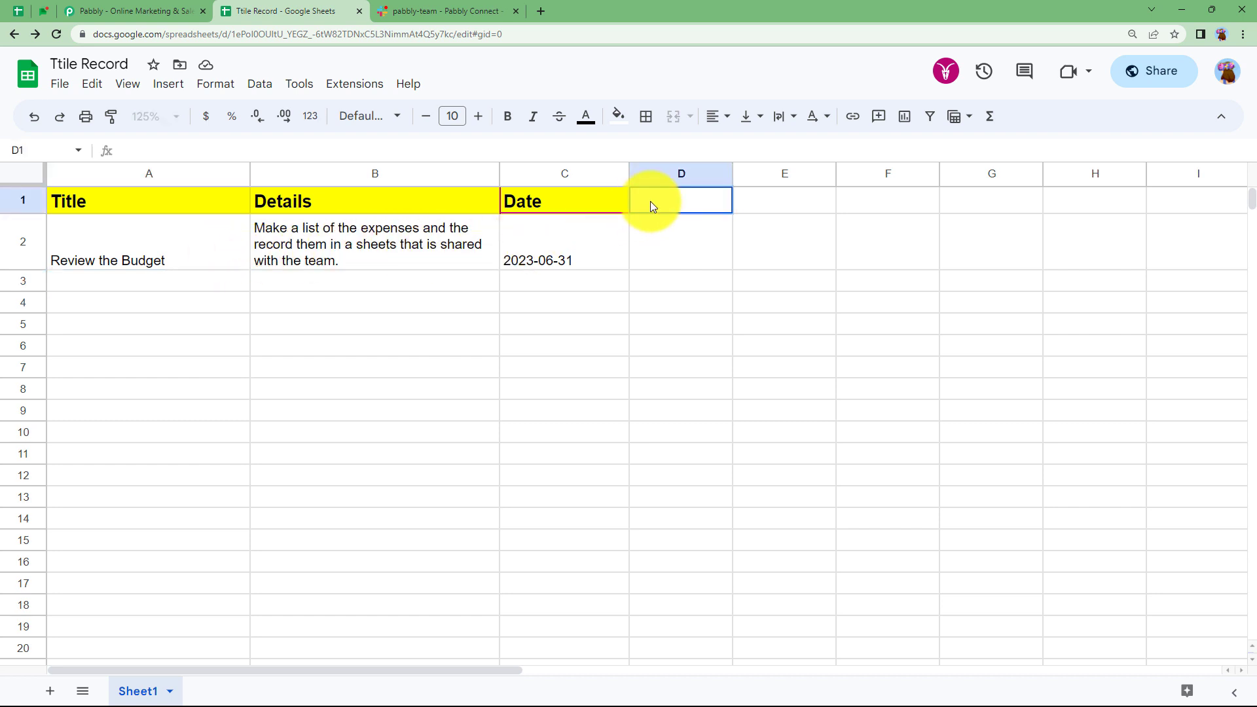
pyautogui.write('Editor')
pyautogui.moveTo(708, 201); pyautogui.dragTo(594, 208)
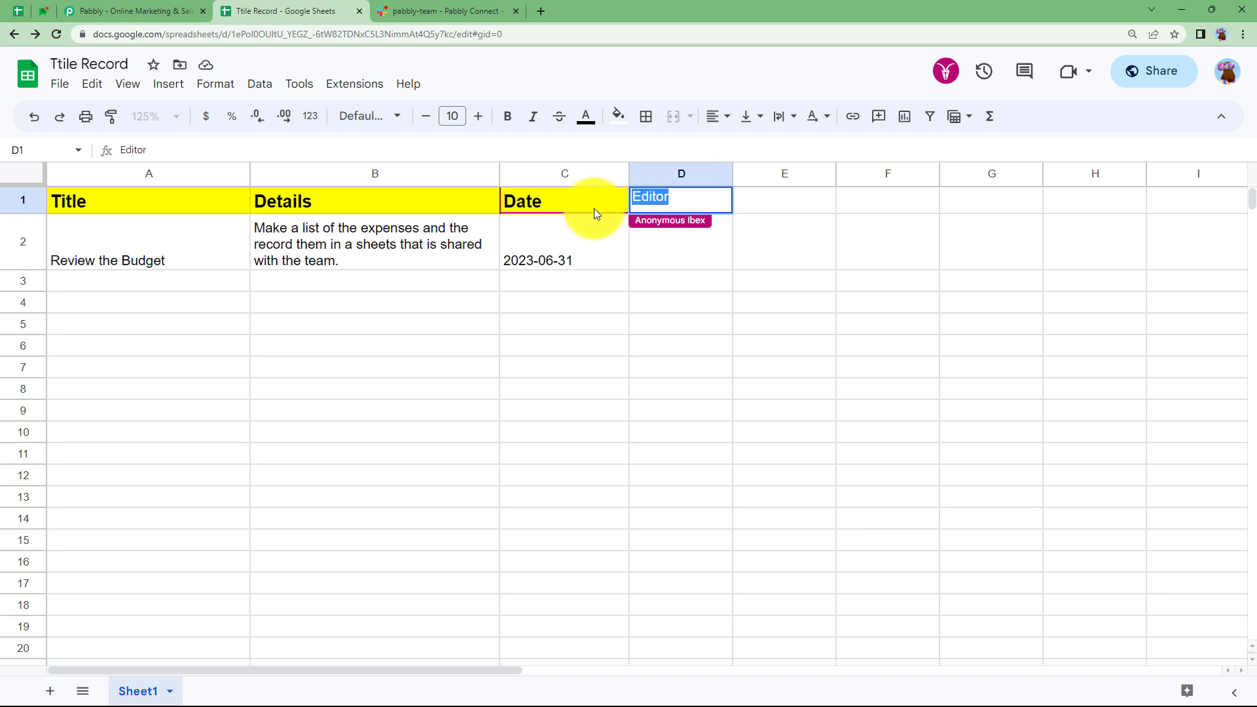
pyautogui.click(509, 116)
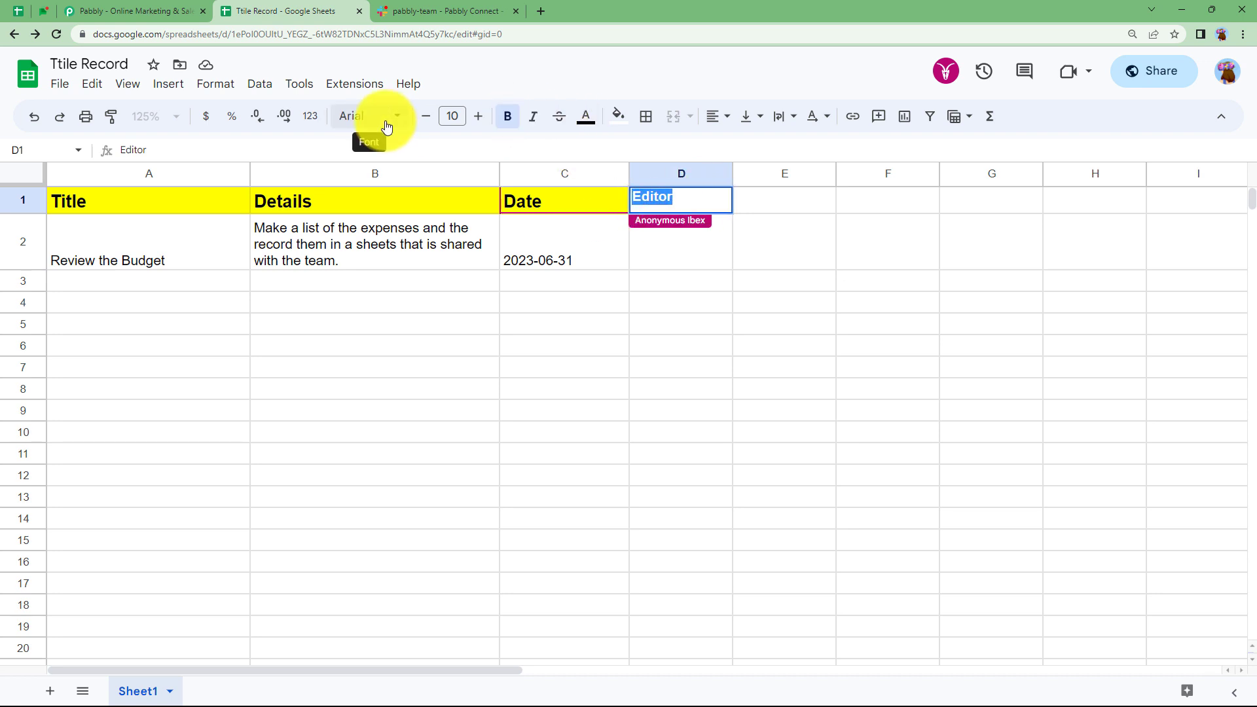
pyautogui.click(674, 246)
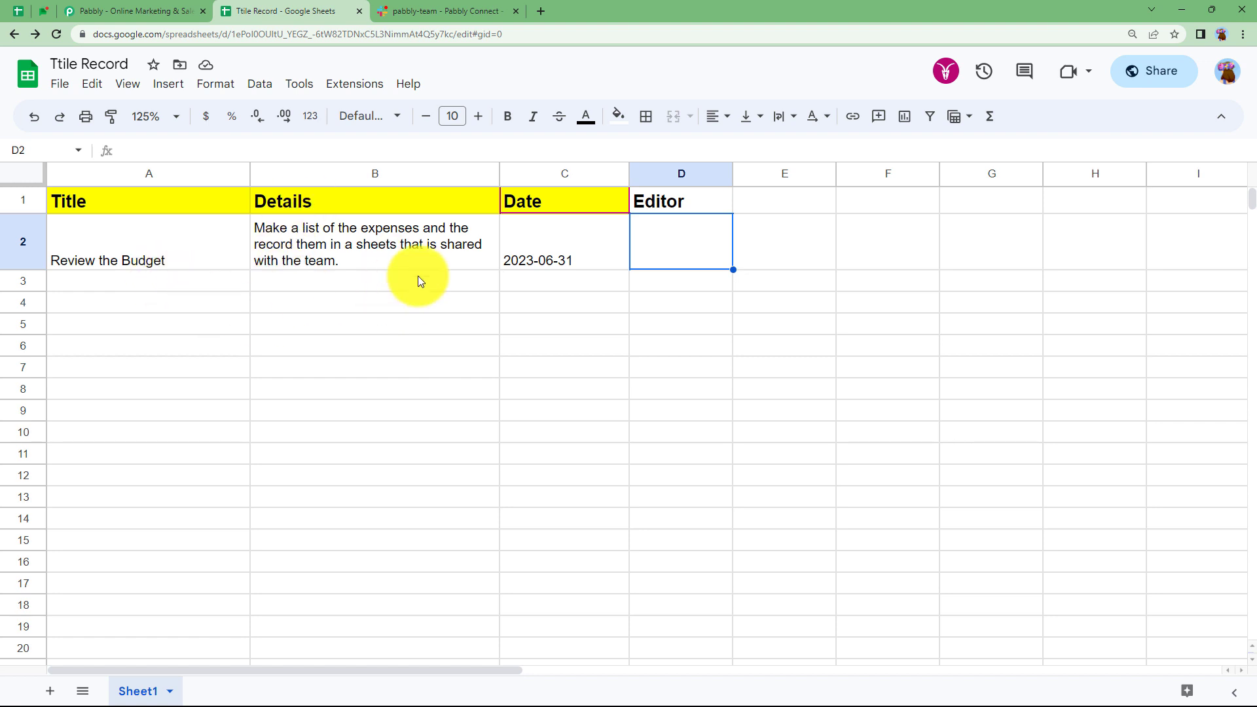
# - Switch to the Pabbly website, sign in and open Pabbly Connect
pyautogui.click(432, 11)
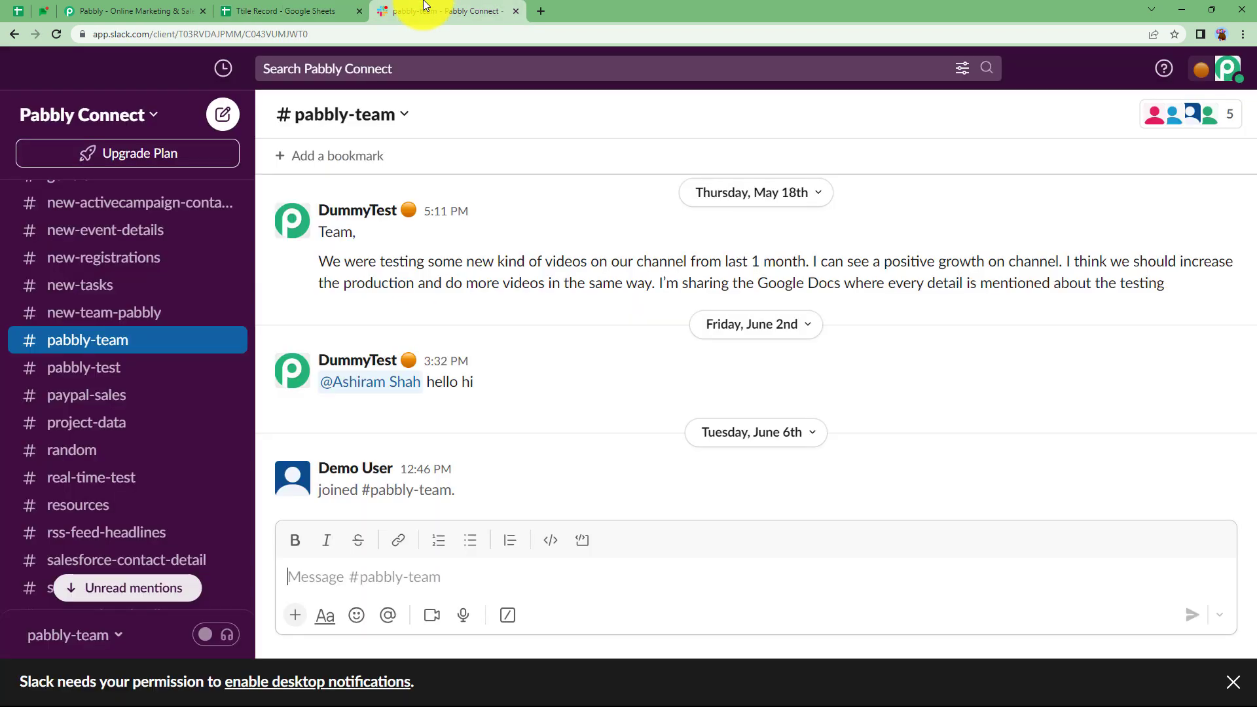
pyautogui.click(294, 8)
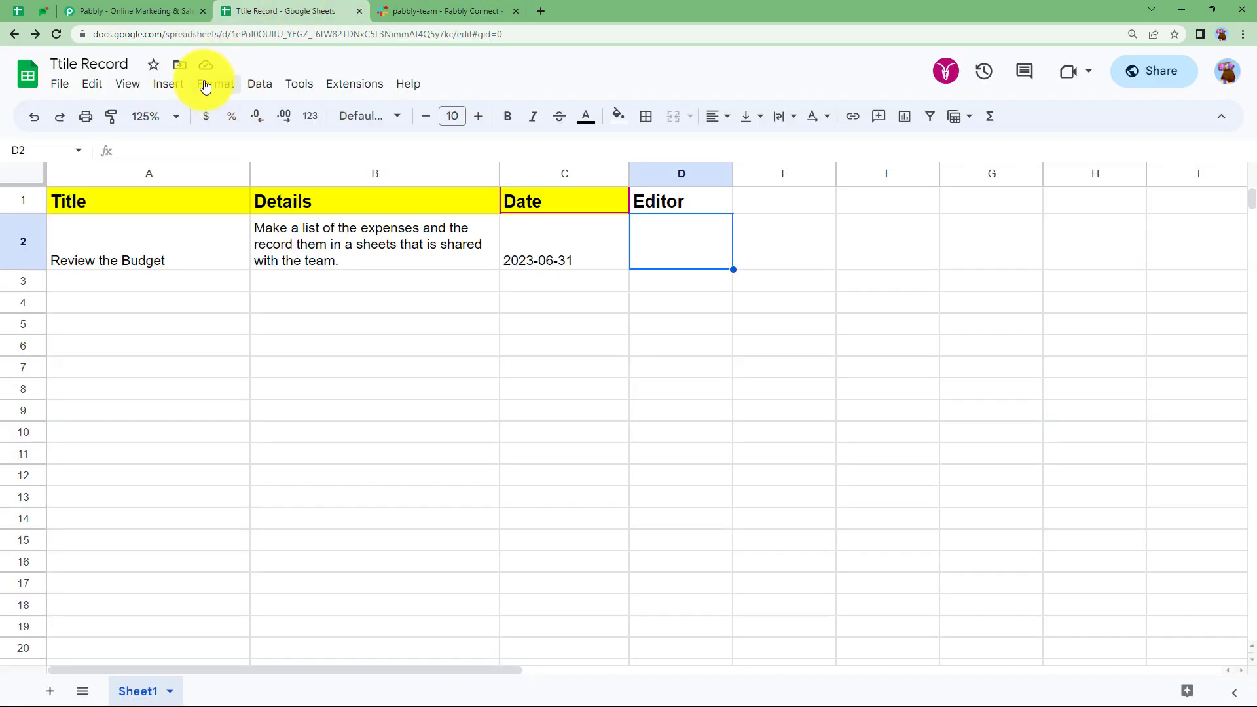
pyautogui.click(139, 11)
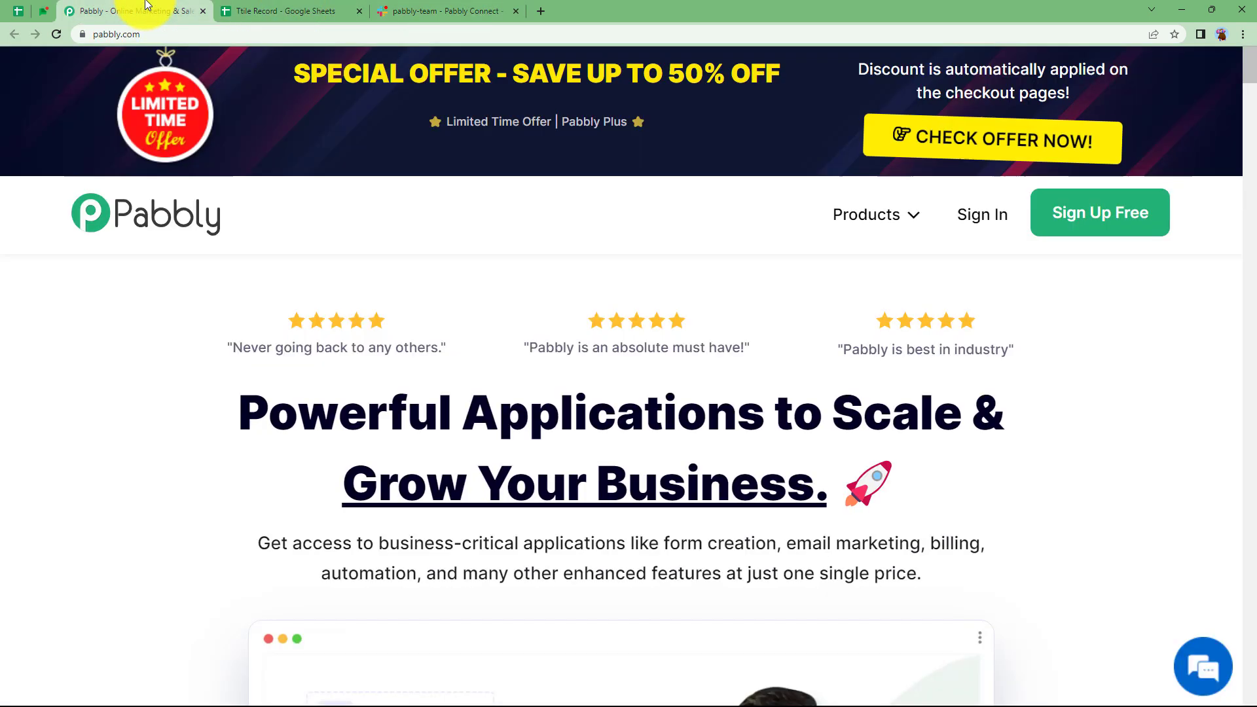
pyautogui.click(979, 235)
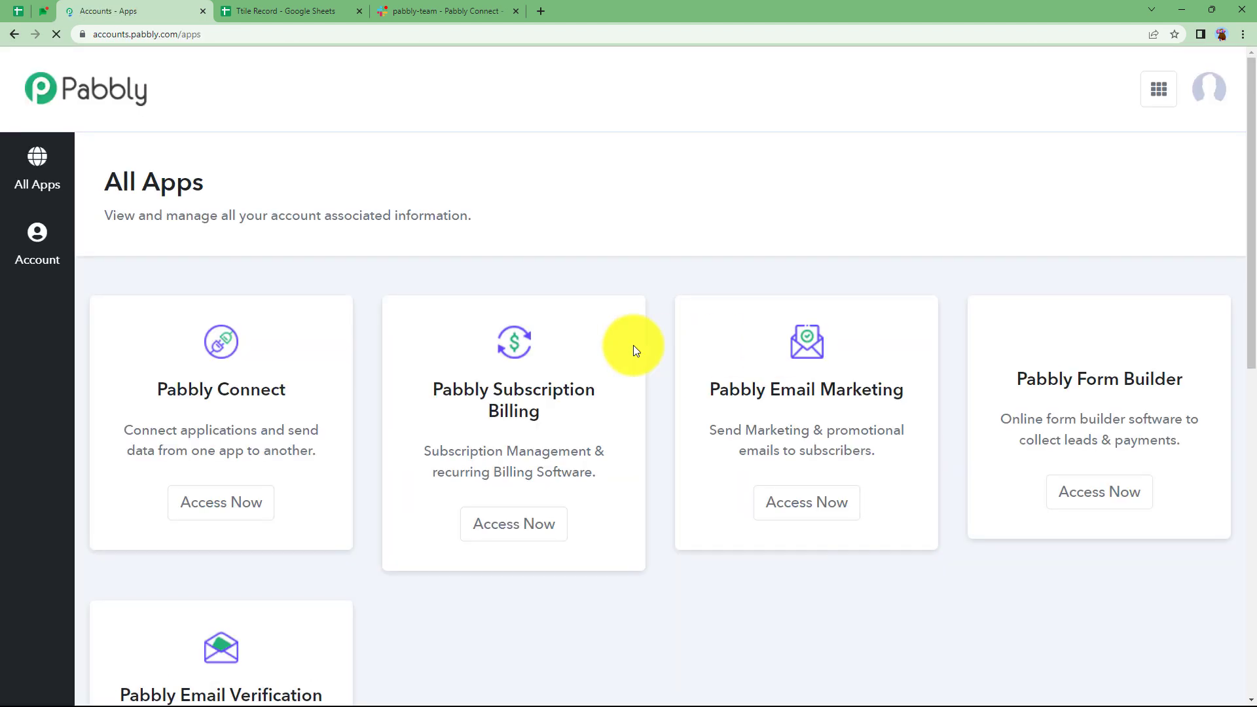
pyautogui.scroll(-3, 376, 371)
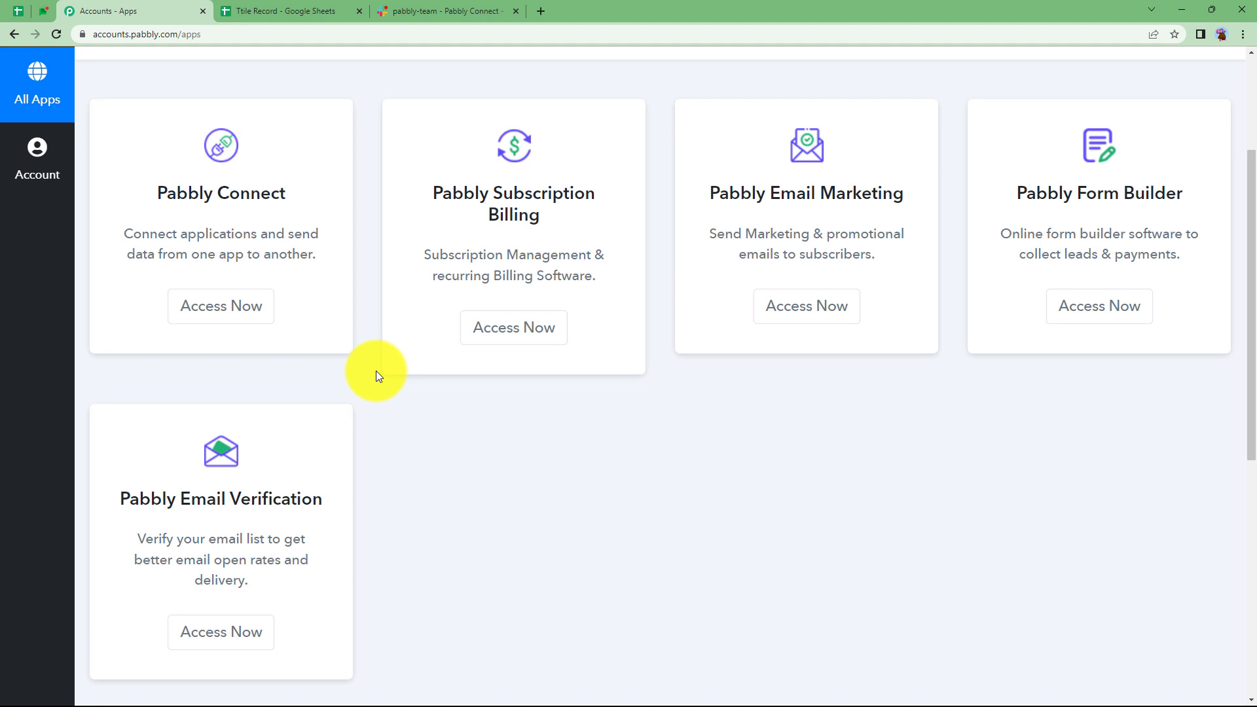
pyautogui.scroll(2, 376, 370)
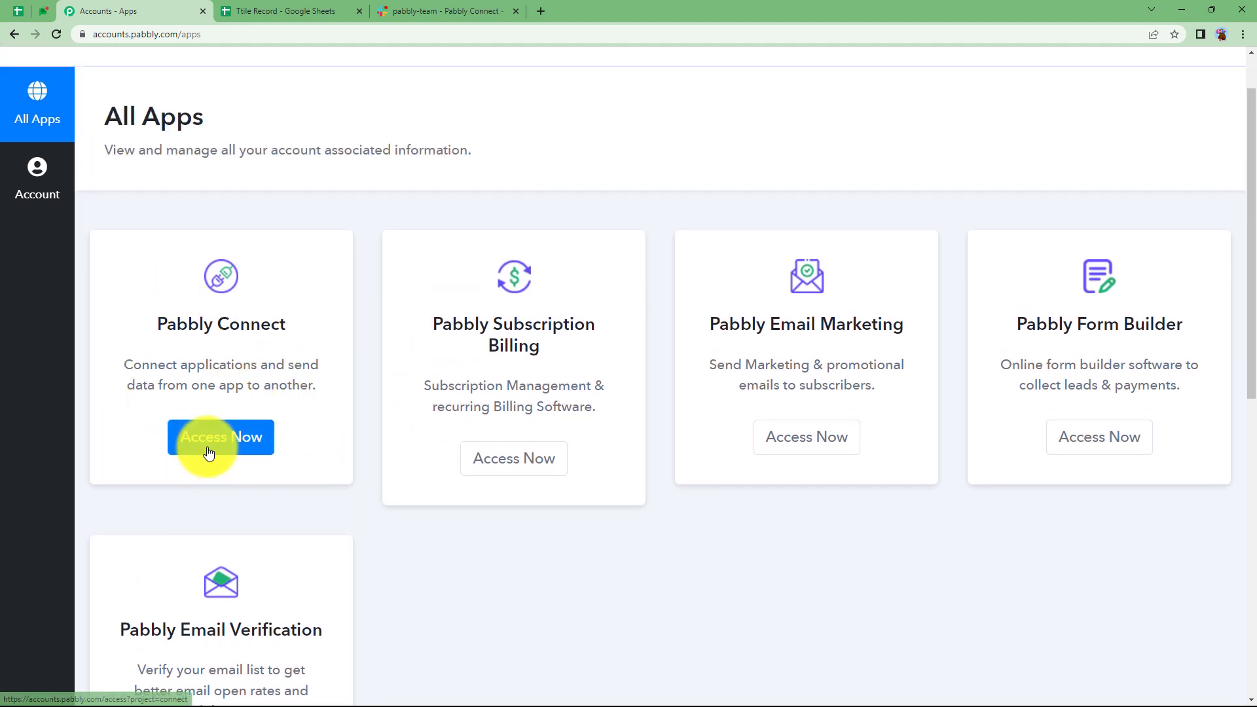
pyautogui.click(208, 452)
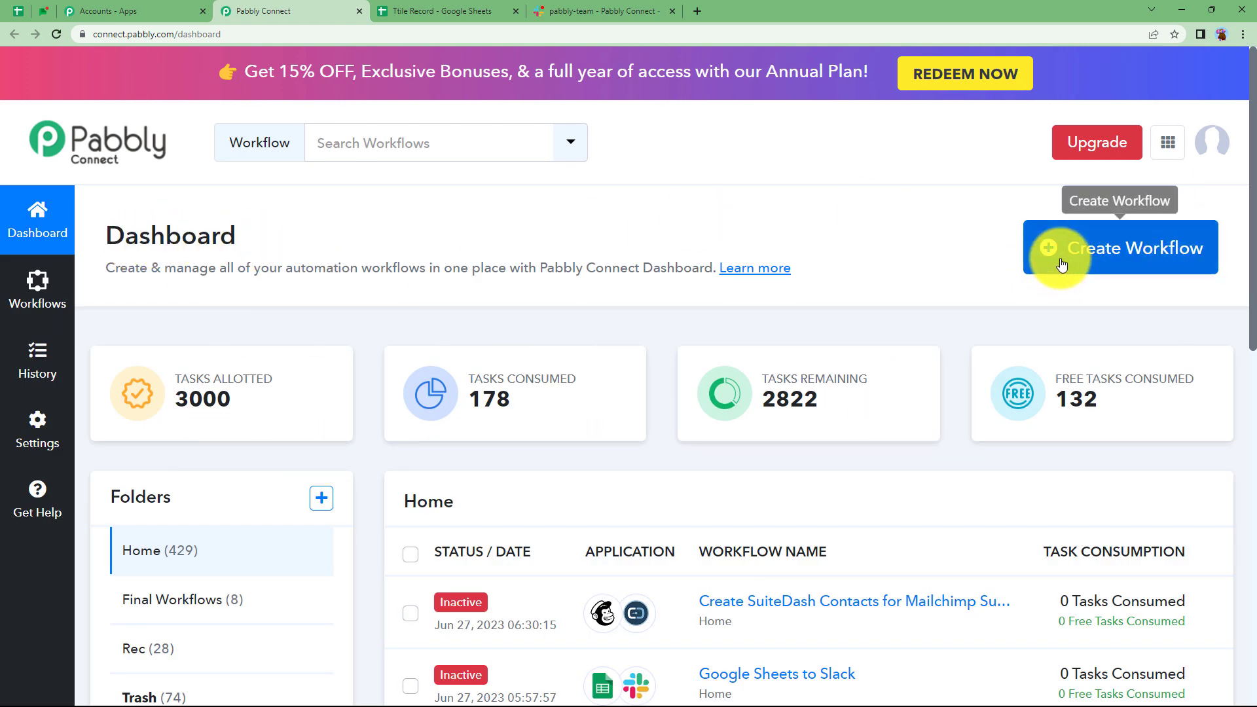
# - Create a workflow named "Send Slack Notifications when New Row is Added in a Shared Sheet"
pyautogui.click(1137, 255)
pyautogui.click(573, 399)
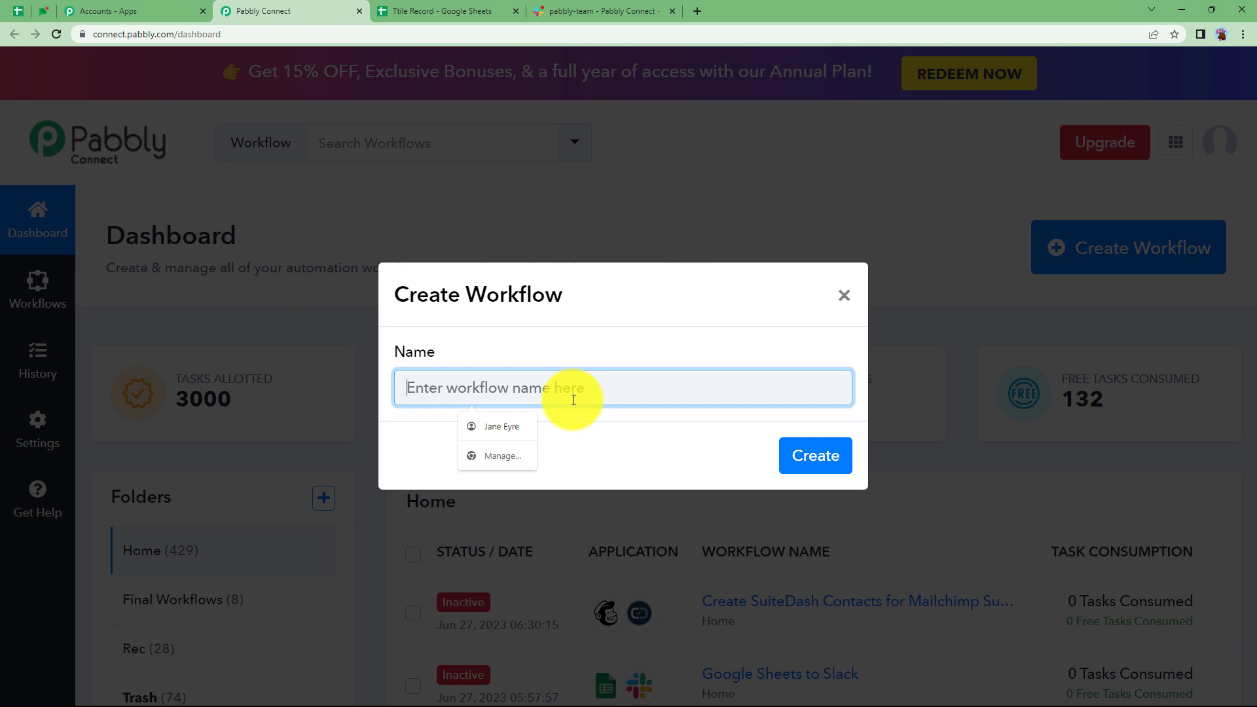
pyautogui.write('Send Slack ')
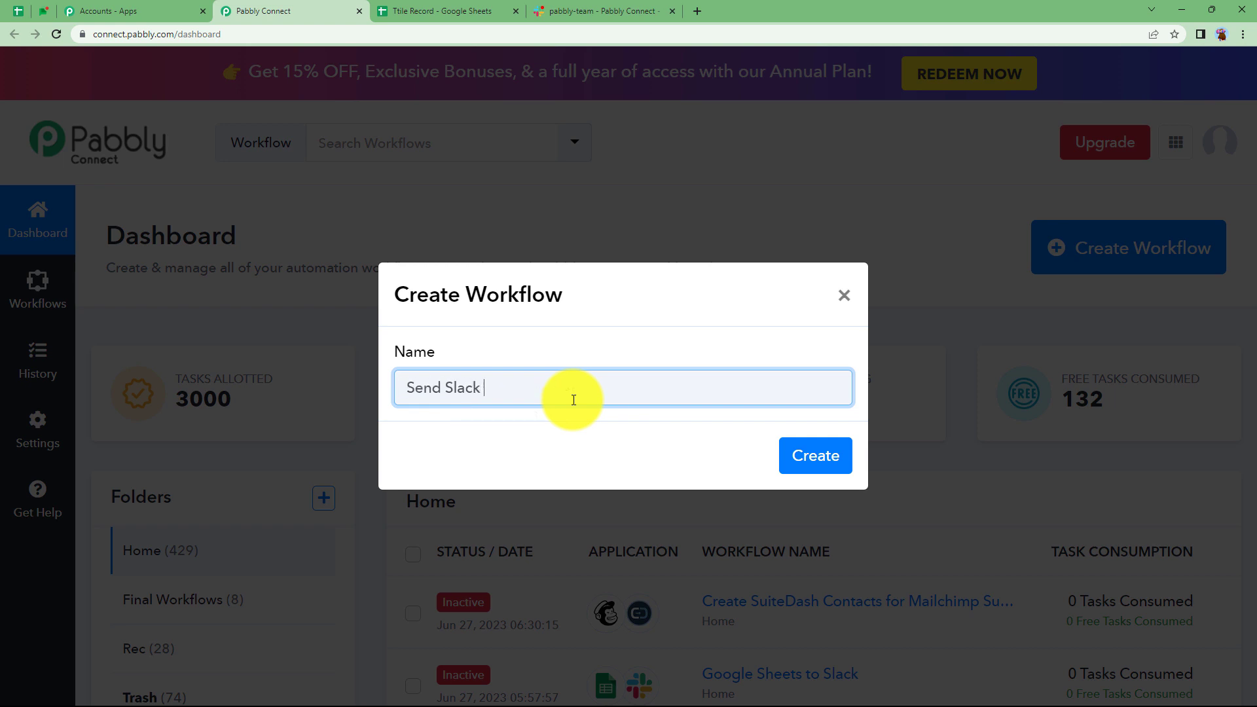
pyautogui.write('Notifications when New Row is Added in a Sh')
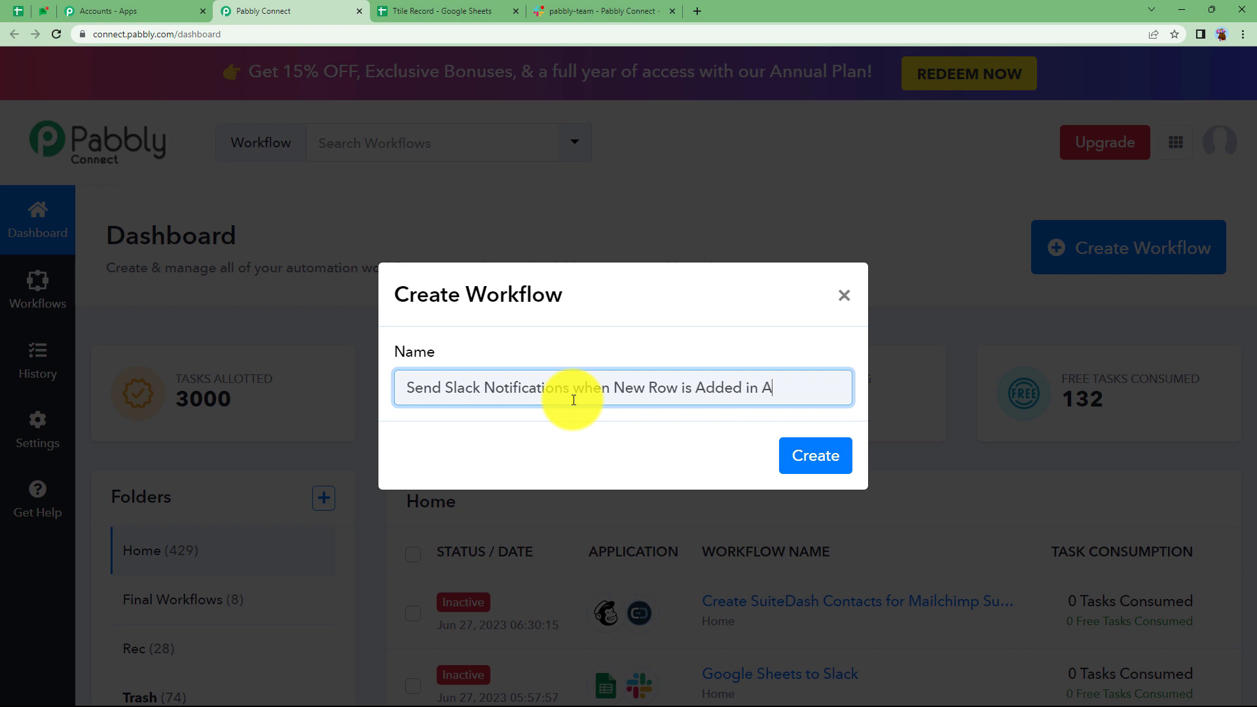
pyautogui.write('ared She')
pyautogui.click(821, 451)
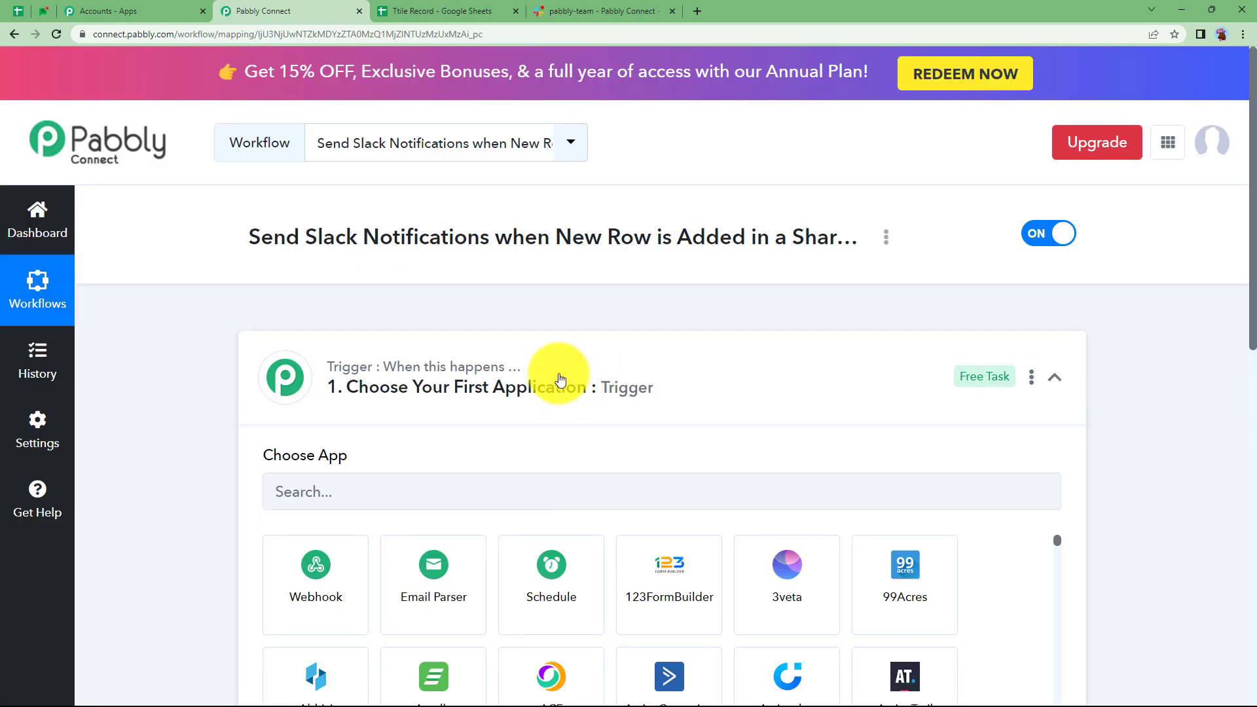
pyautogui.click(560, 380)
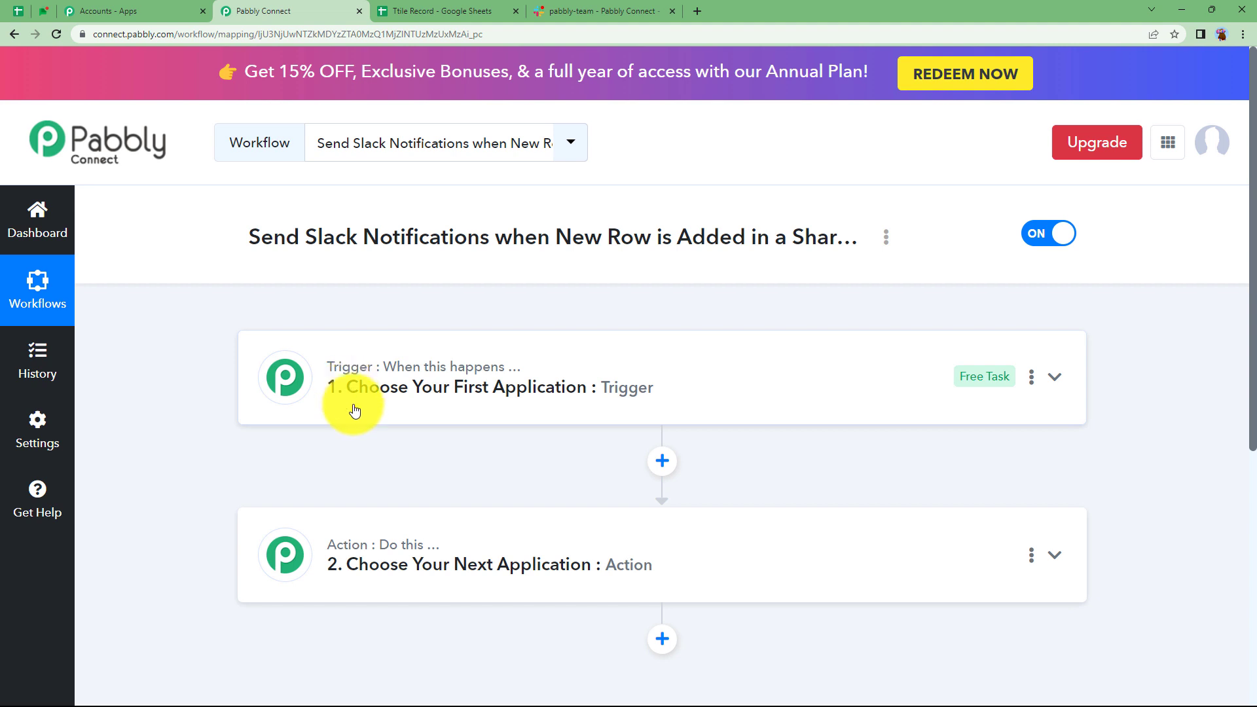
pyautogui.moveTo(346, 367)
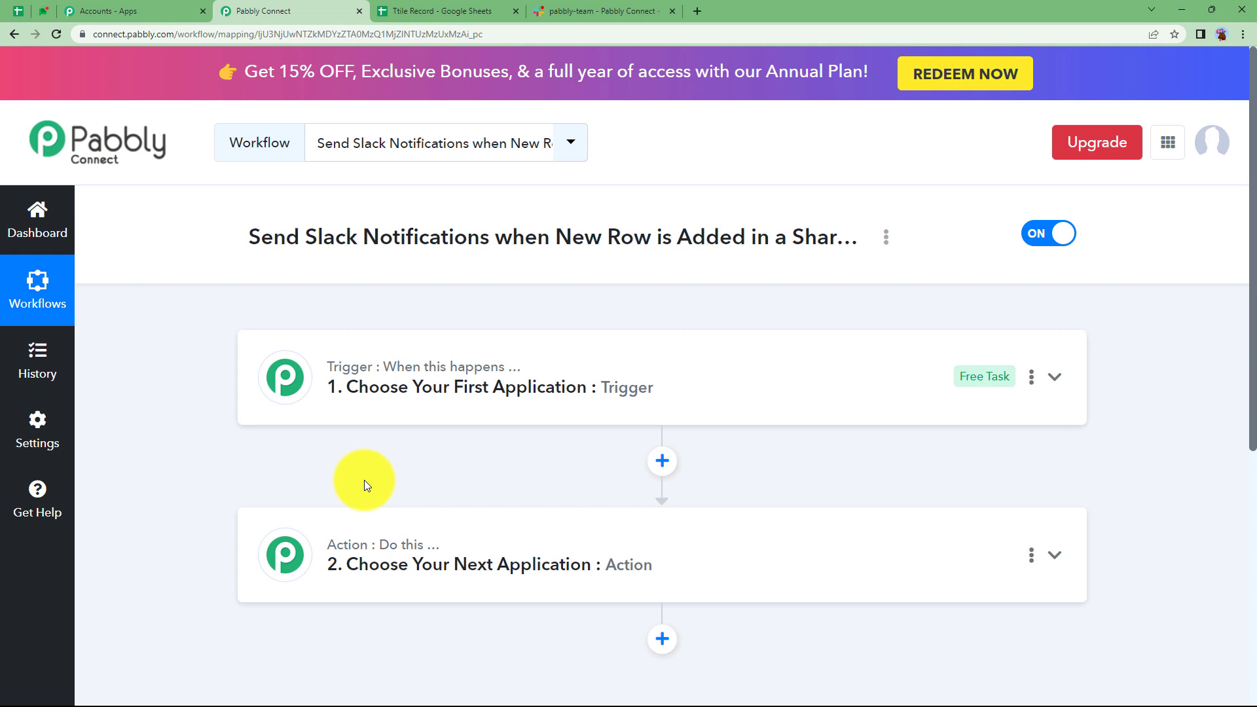
pyautogui.click(458, 10)
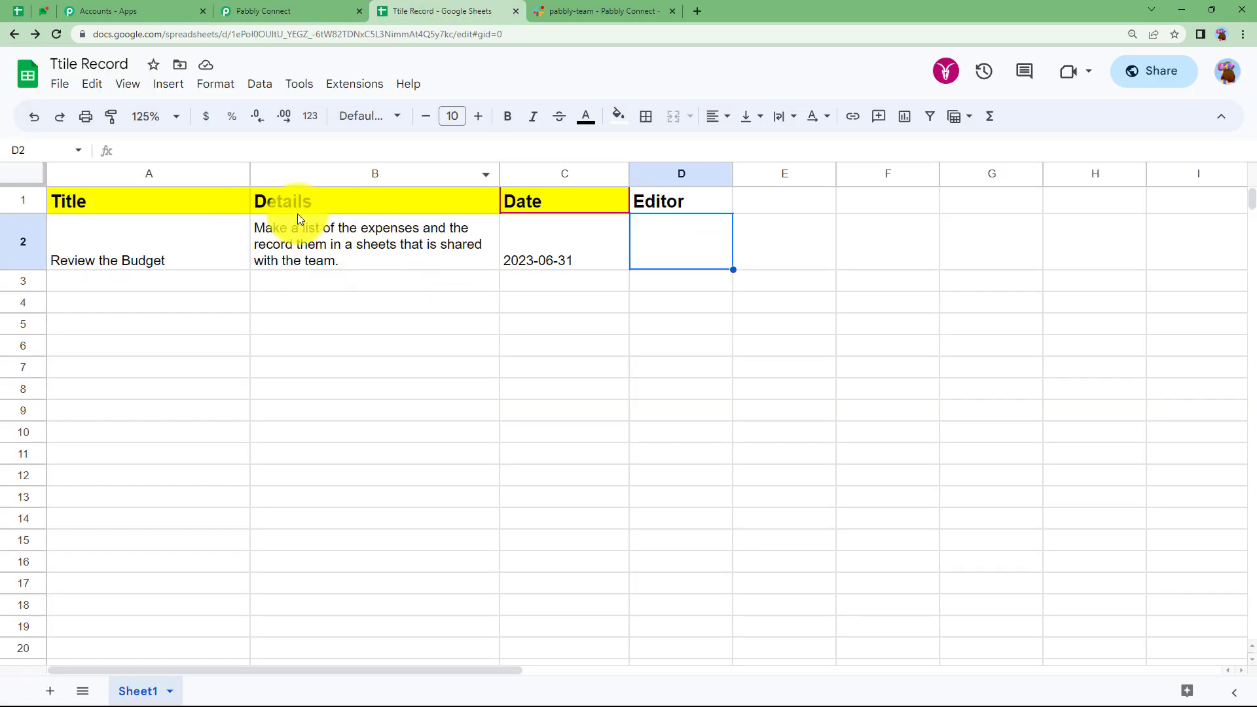
pyautogui.click(603, 7)
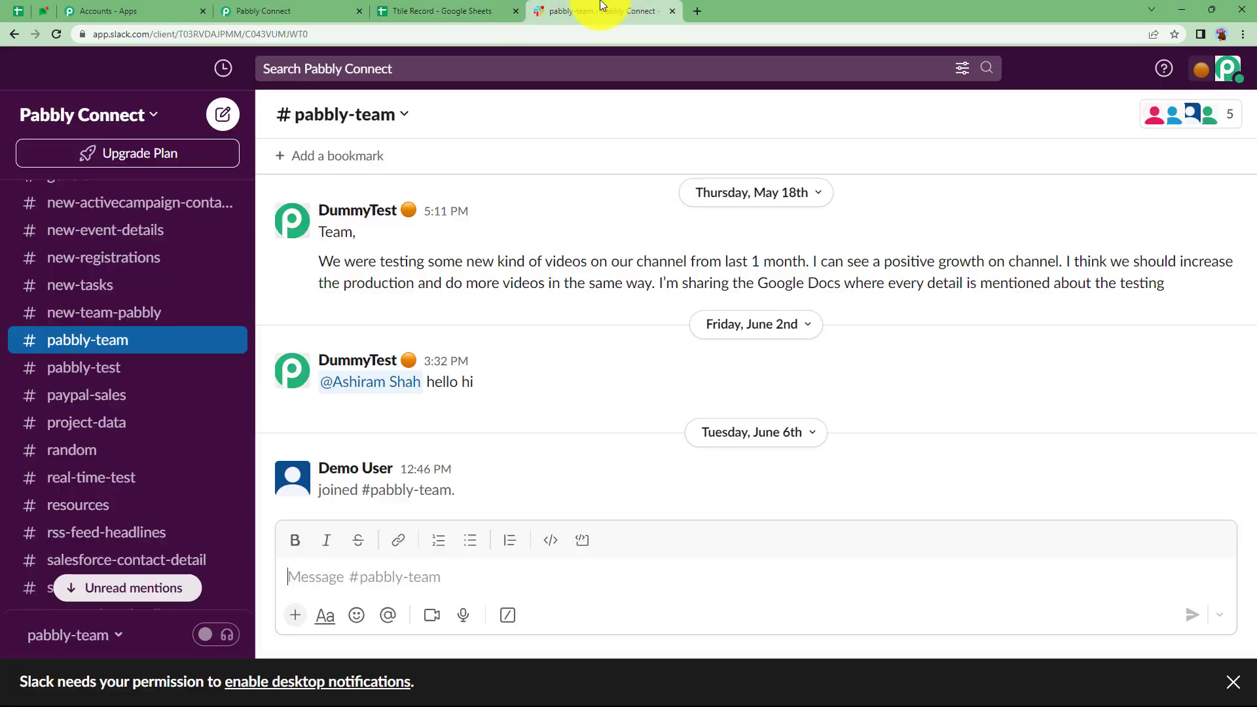
pyautogui.click(315, 10)
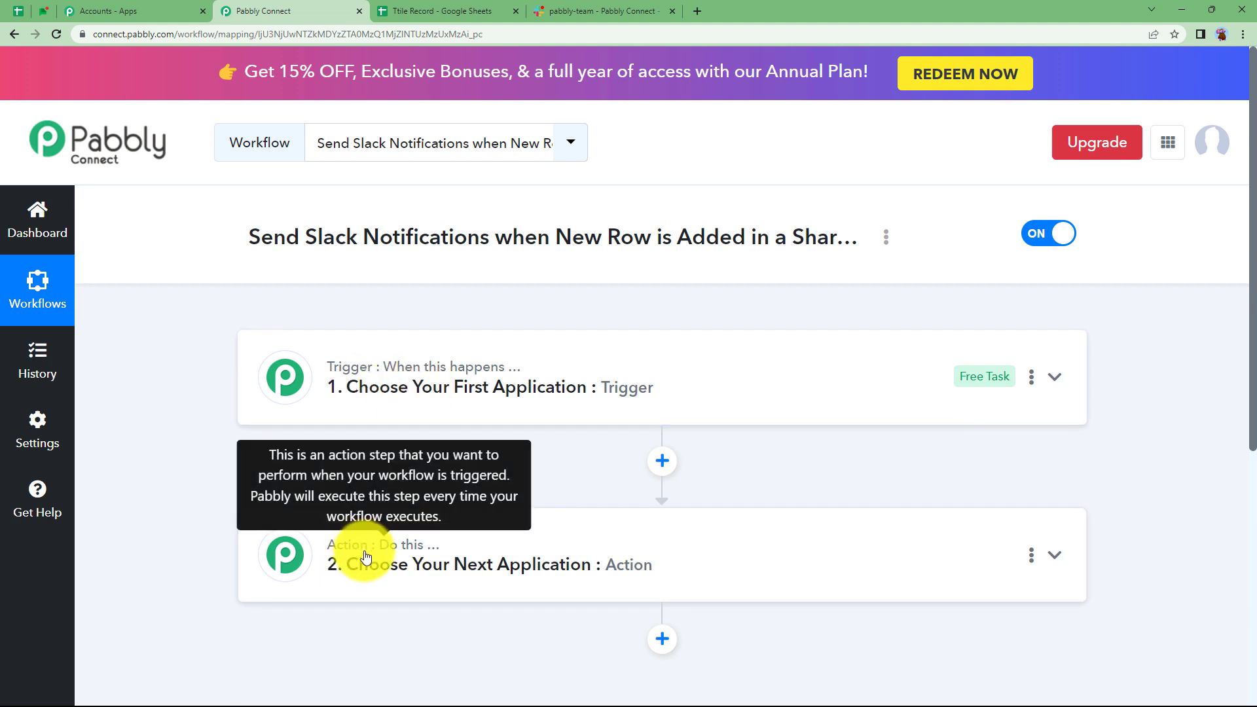
pyautogui.click(376, 396)
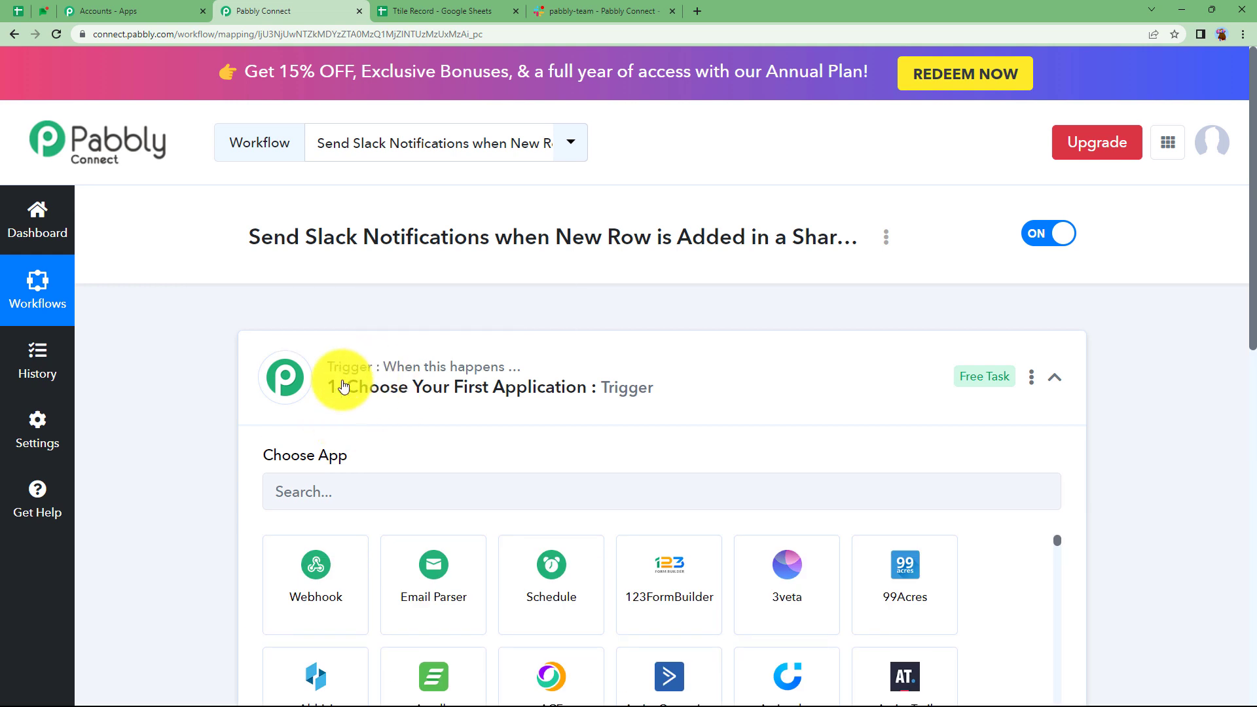
pyautogui.click(377, 378)
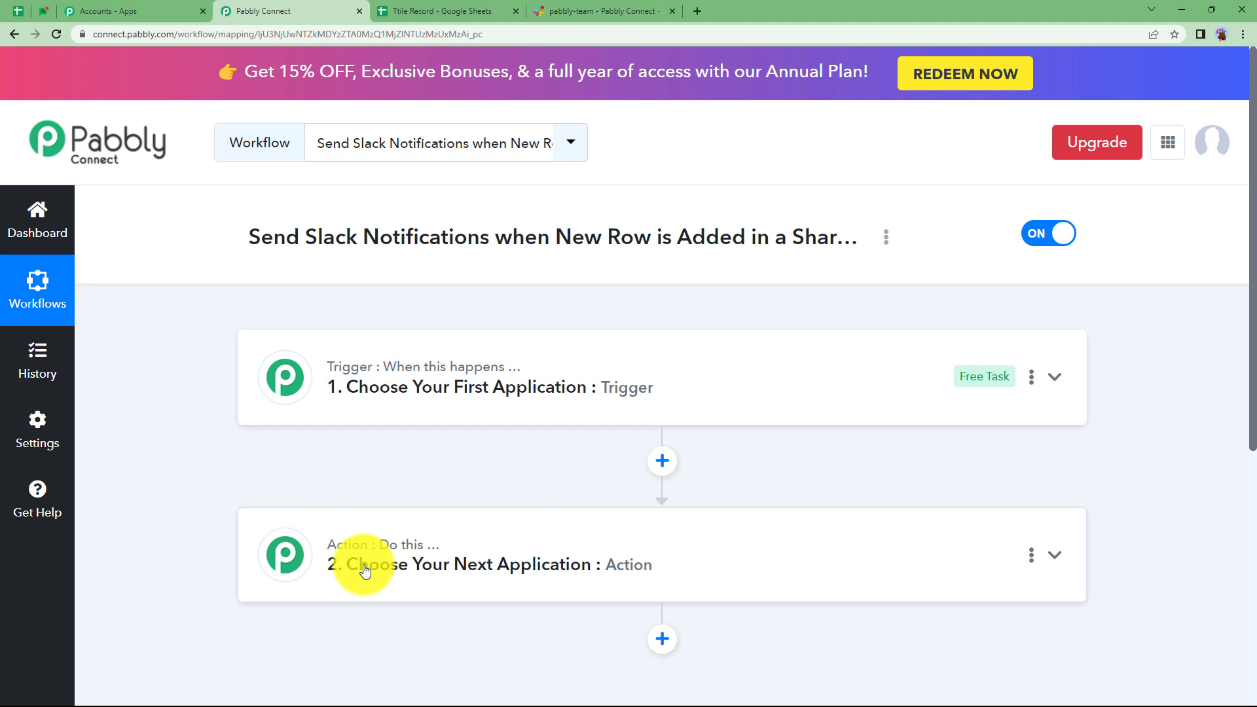
# - Choose Google Sheets as the trigger application of the workflow
pyautogui.click(352, 392)
pyautogui.write('google')
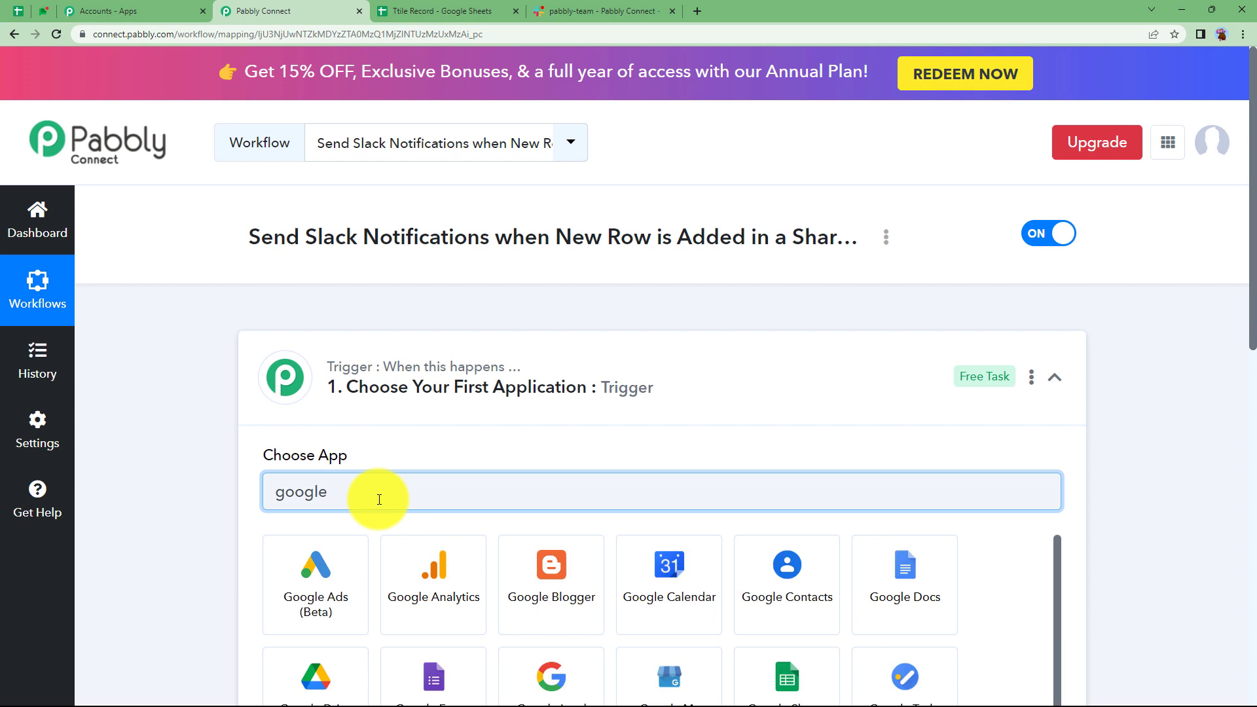
pyautogui.write(' sh')
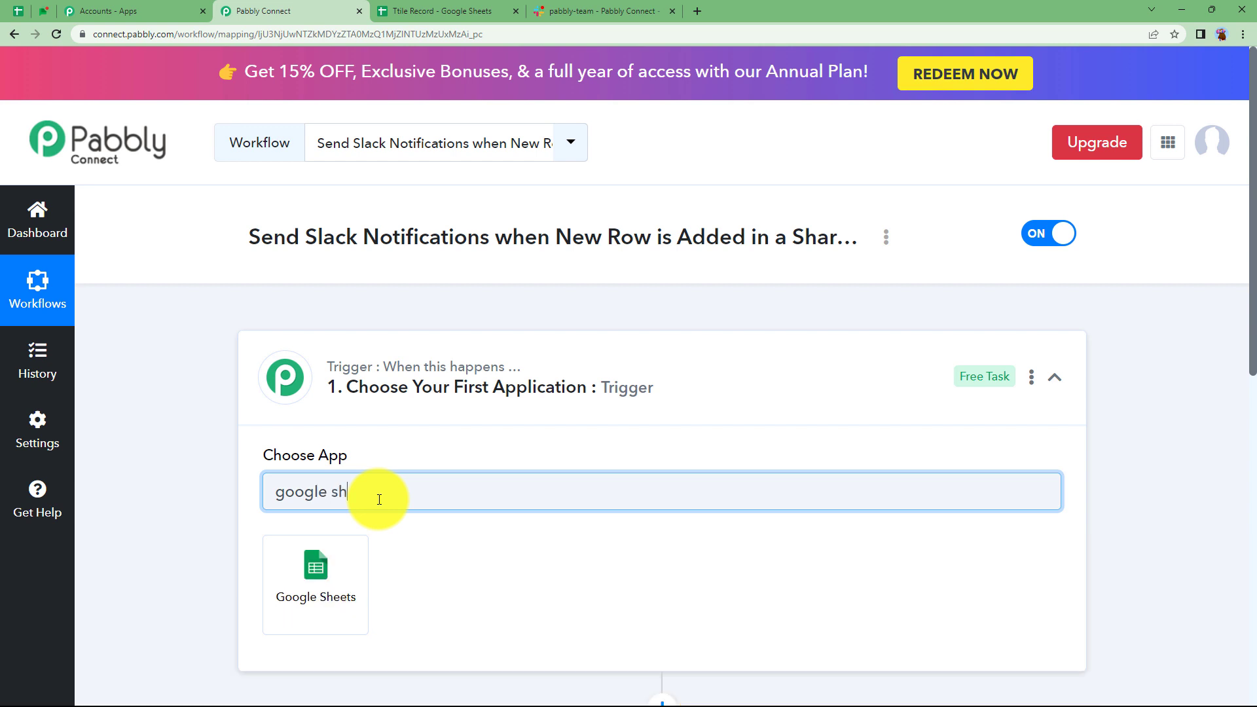
pyautogui.click(336, 570)
# - Choose Slack as the application for the workflow's action step
pyautogui.click(419, 11)
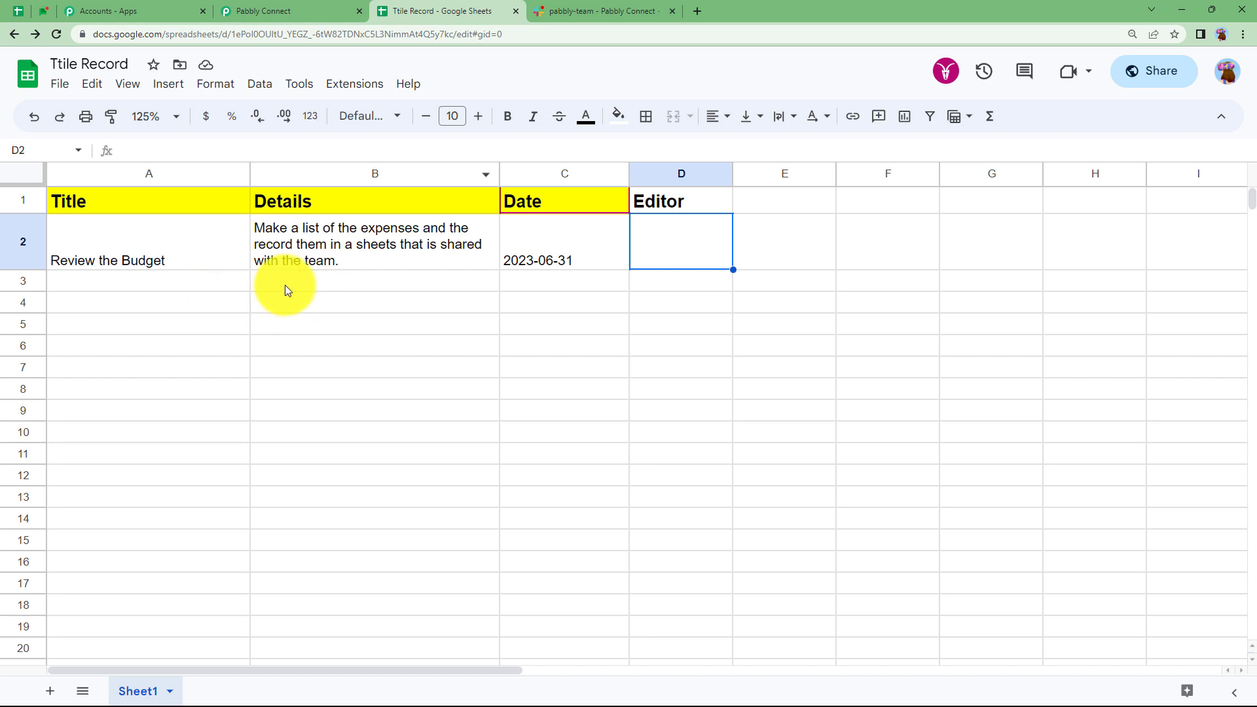
pyautogui.click(289, 11)
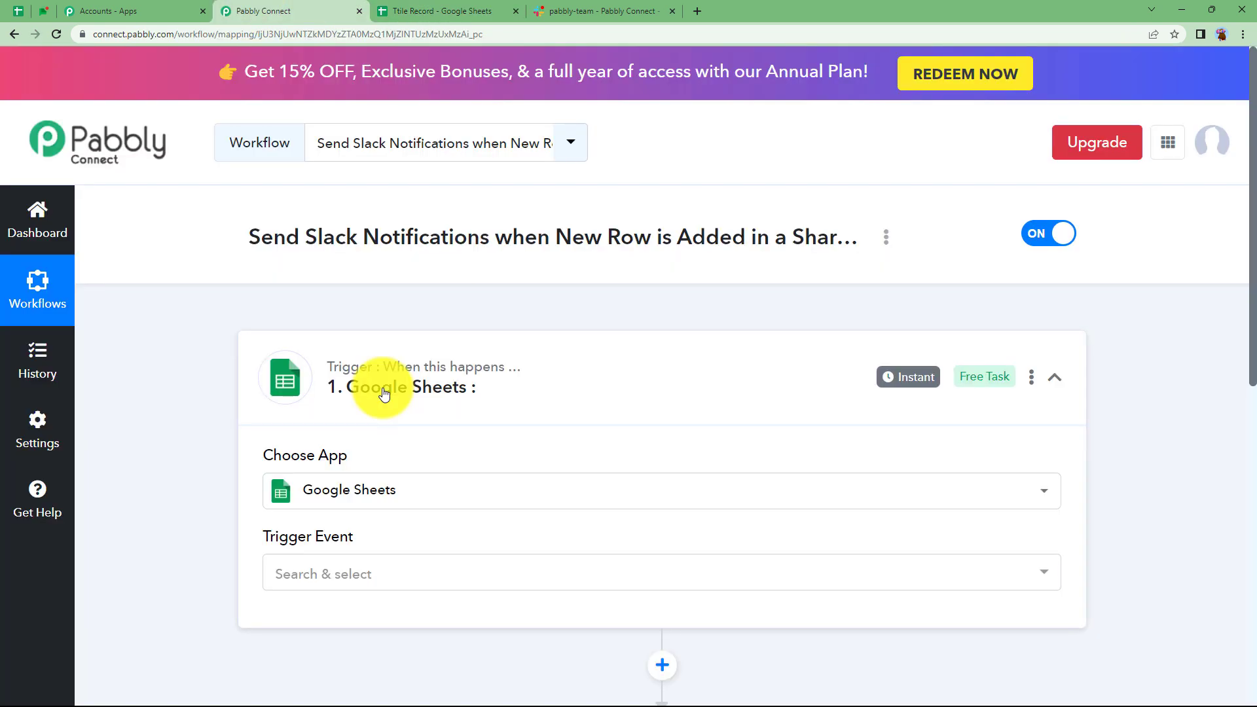
pyautogui.click(384, 391)
pyautogui.click(412, 589)
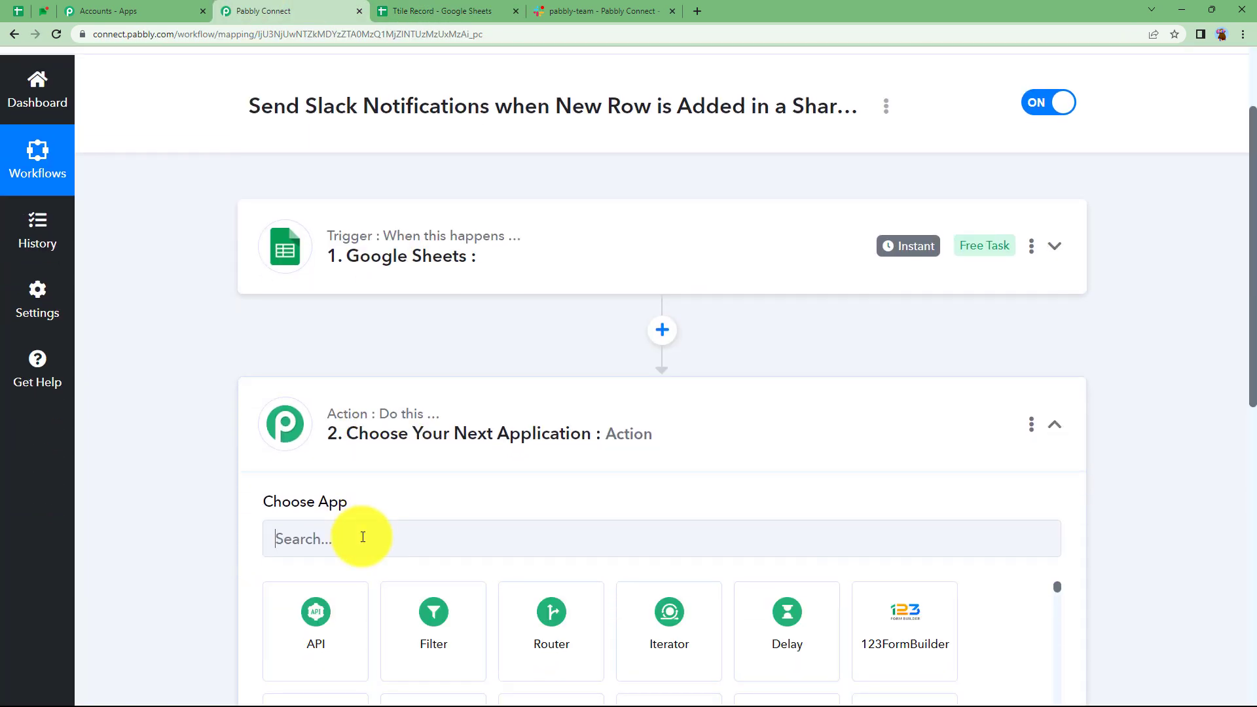
pyautogui.click(363, 537)
pyautogui.write('slac')
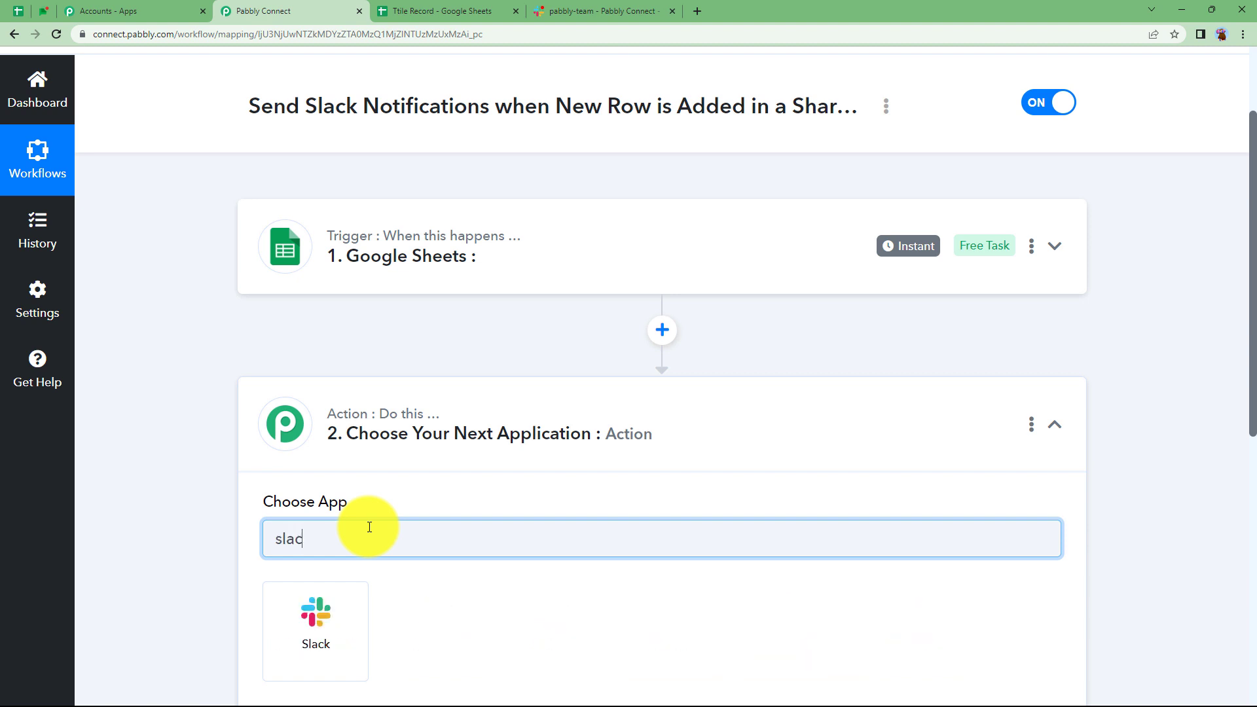
pyautogui.click(334, 665)
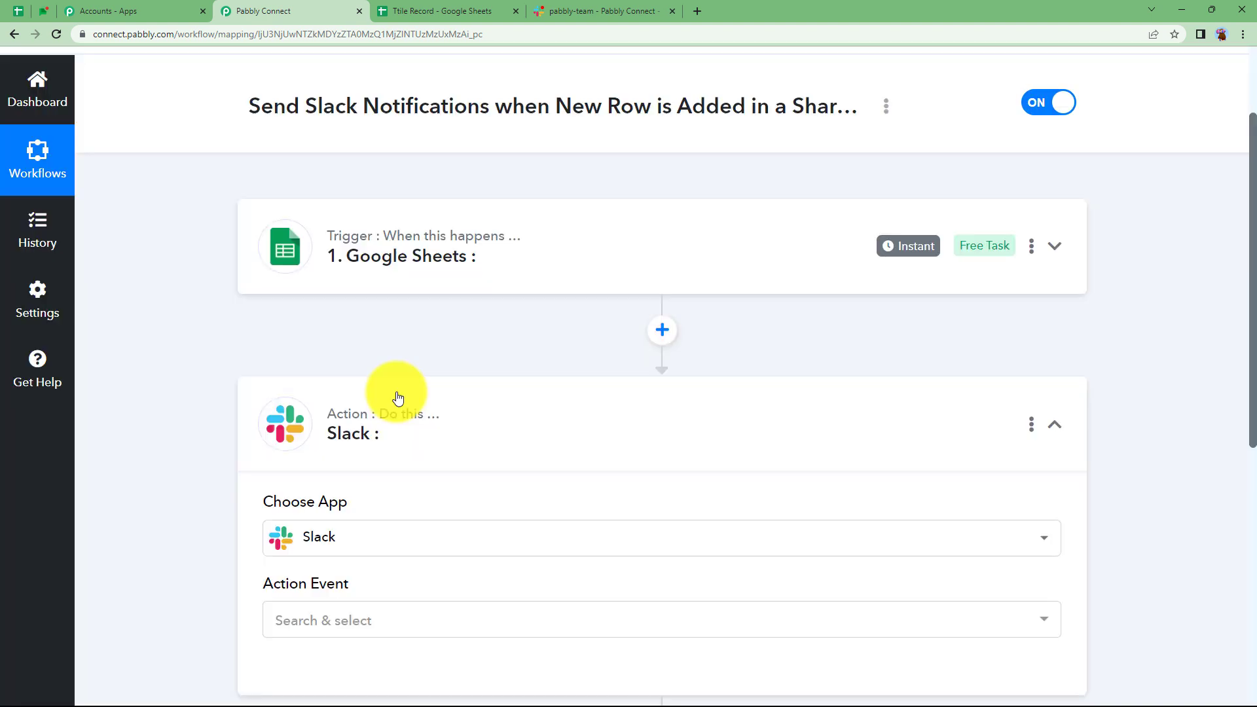
# - Set the Google Sheets trigger event to New or Updated Spreadsheet Row, and return to the "Ttile Record" spreadsheet
pyautogui.click(360, 252)
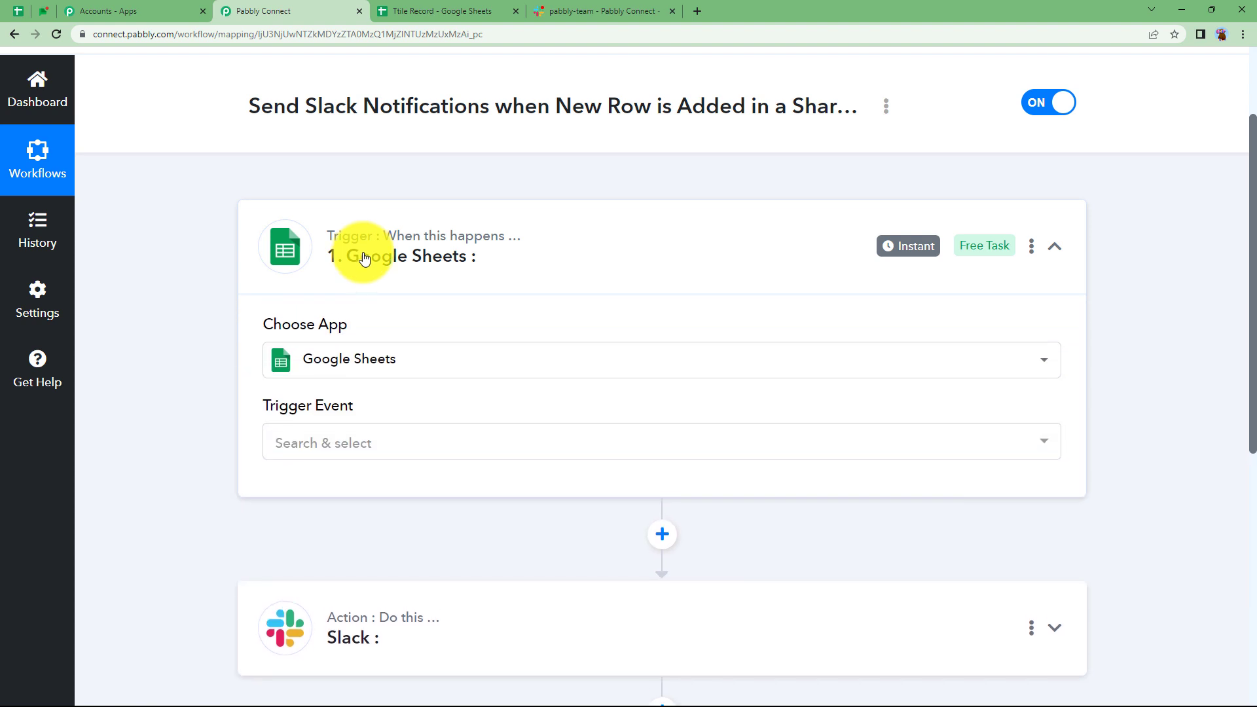
pyautogui.click(312, 440)
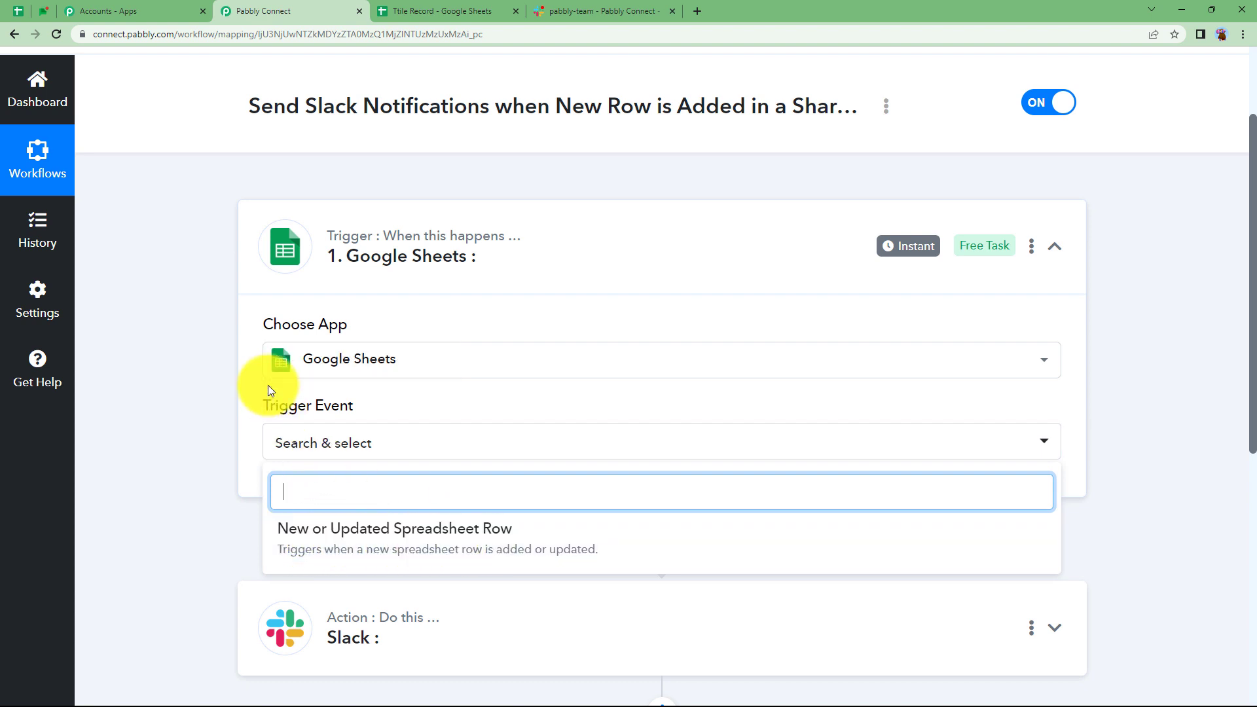
pyautogui.click(338, 543)
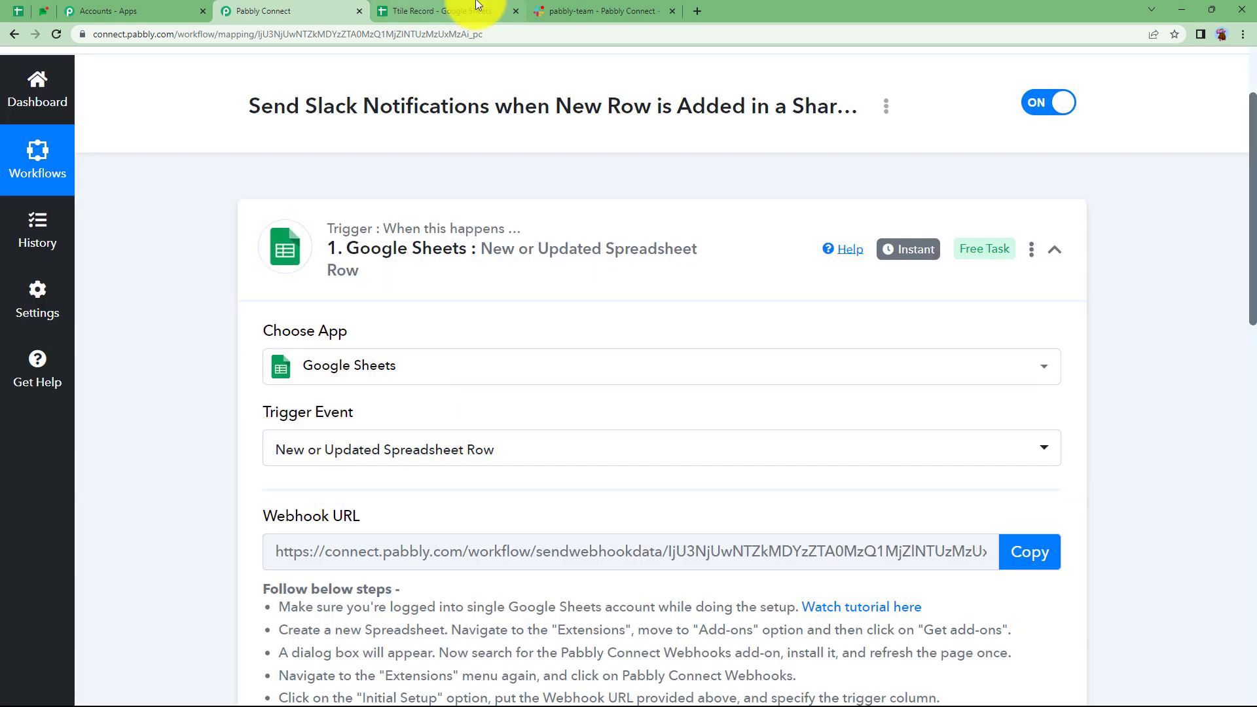
pyautogui.click(451, 12)
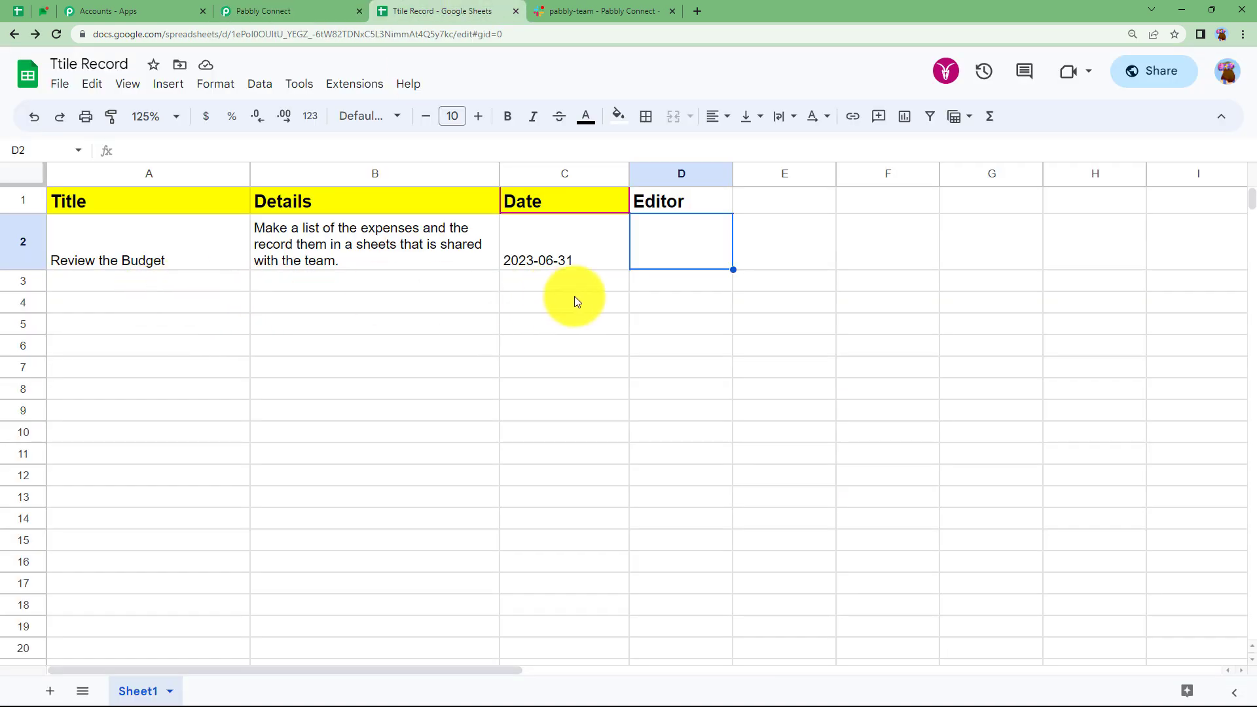
# - Compare the task row in the spreadsheet with the Google Sheets trigger's response capture area and the Slack action below it
pyautogui.click(496, 262)
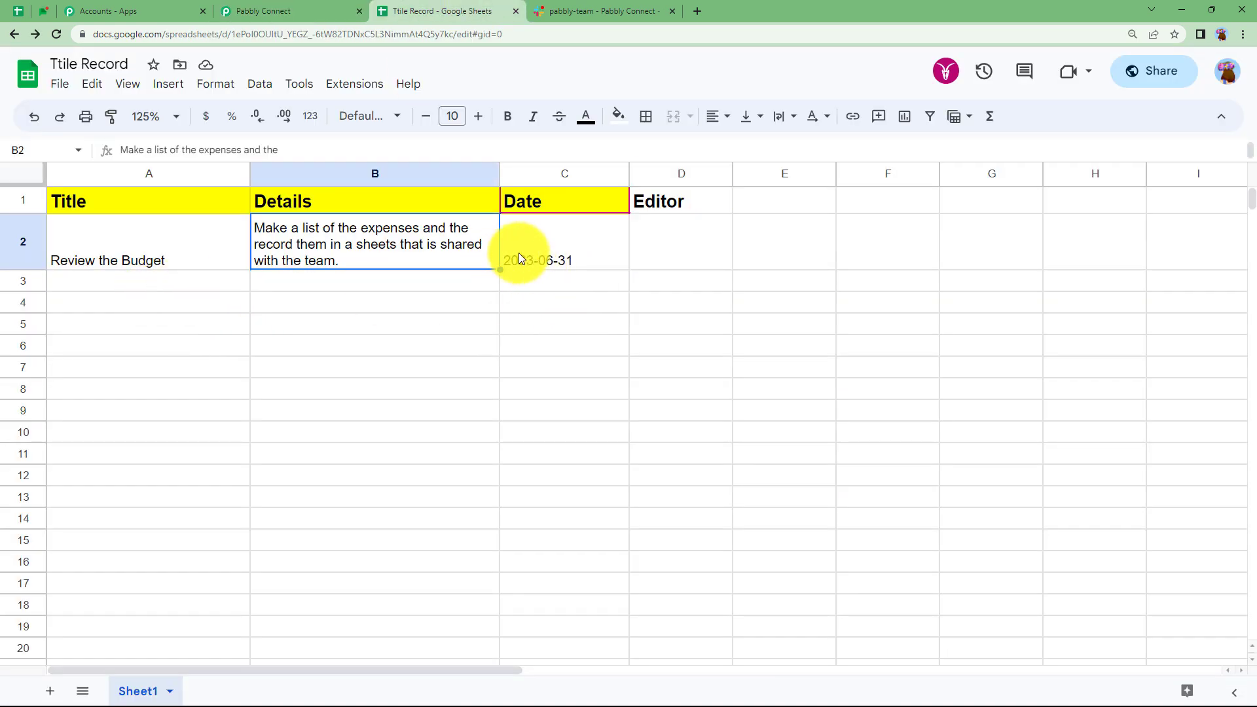
pyautogui.click(324, 10)
pyautogui.scroll(-4, 222, 500)
pyautogui.scroll(-3, 223, 498)
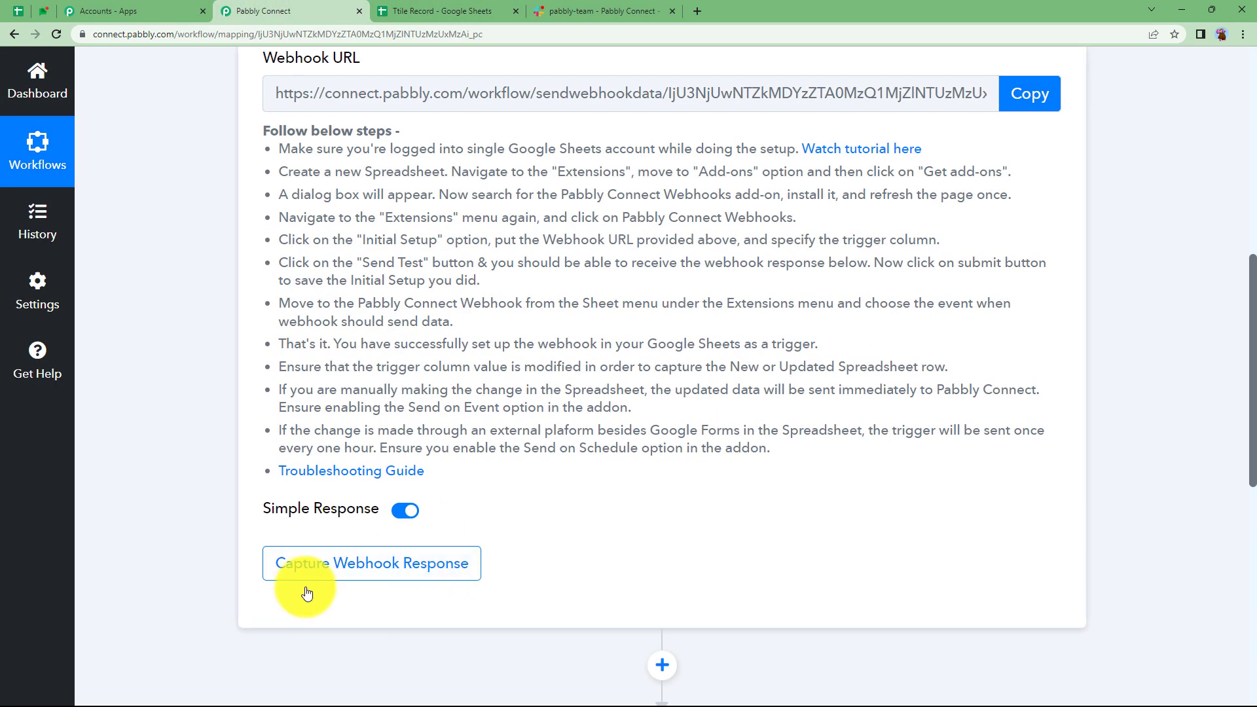
pyautogui.click(458, 11)
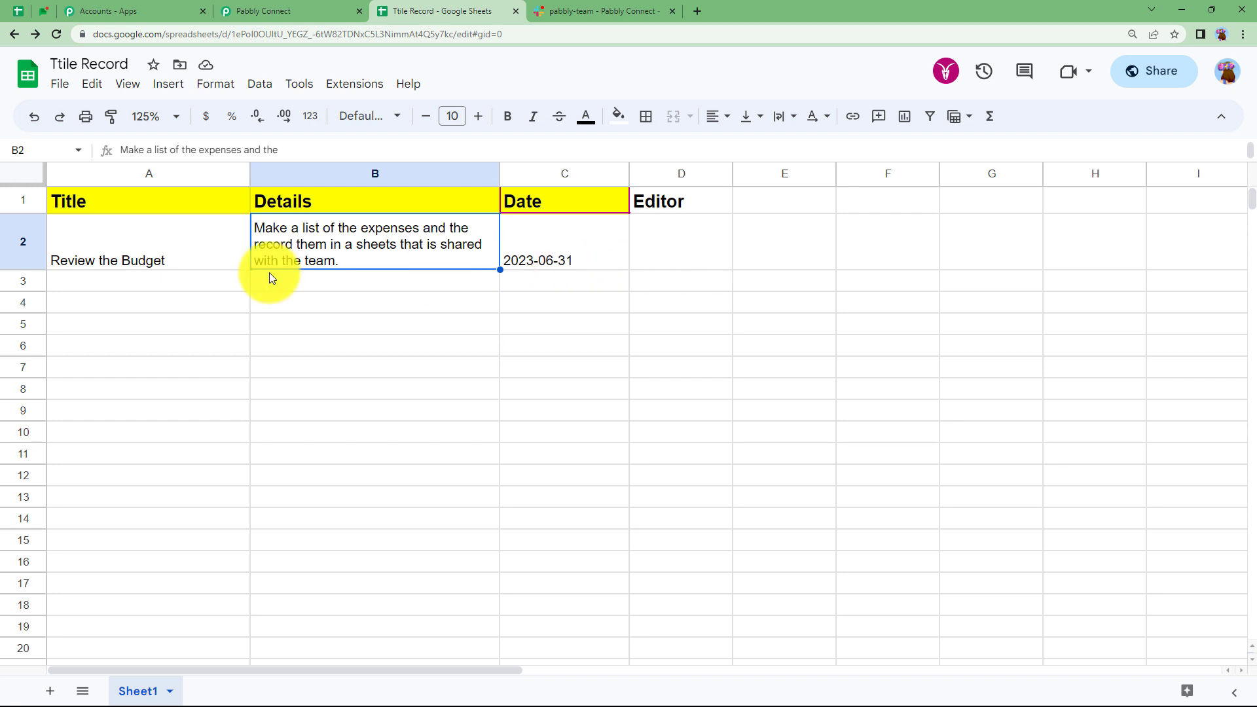
pyautogui.click(326, 10)
pyautogui.click(354, 564)
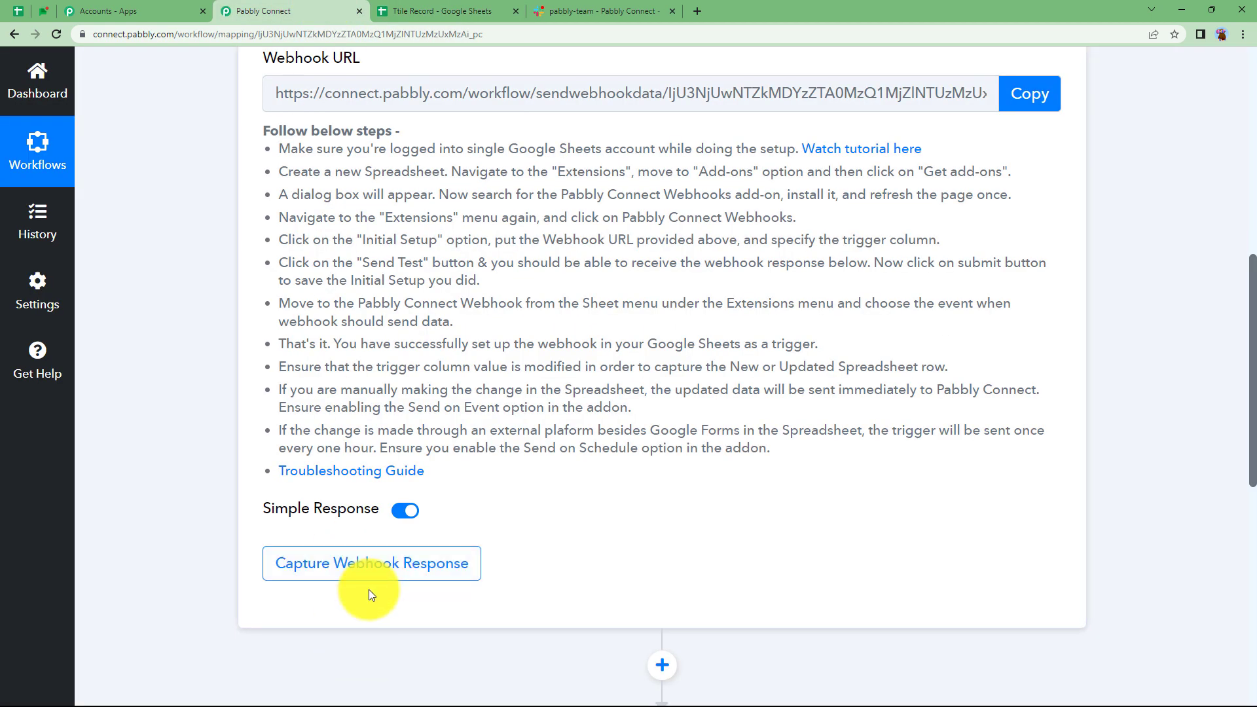
pyautogui.scroll(-2, 365, 590)
pyautogui.click(395, 454)
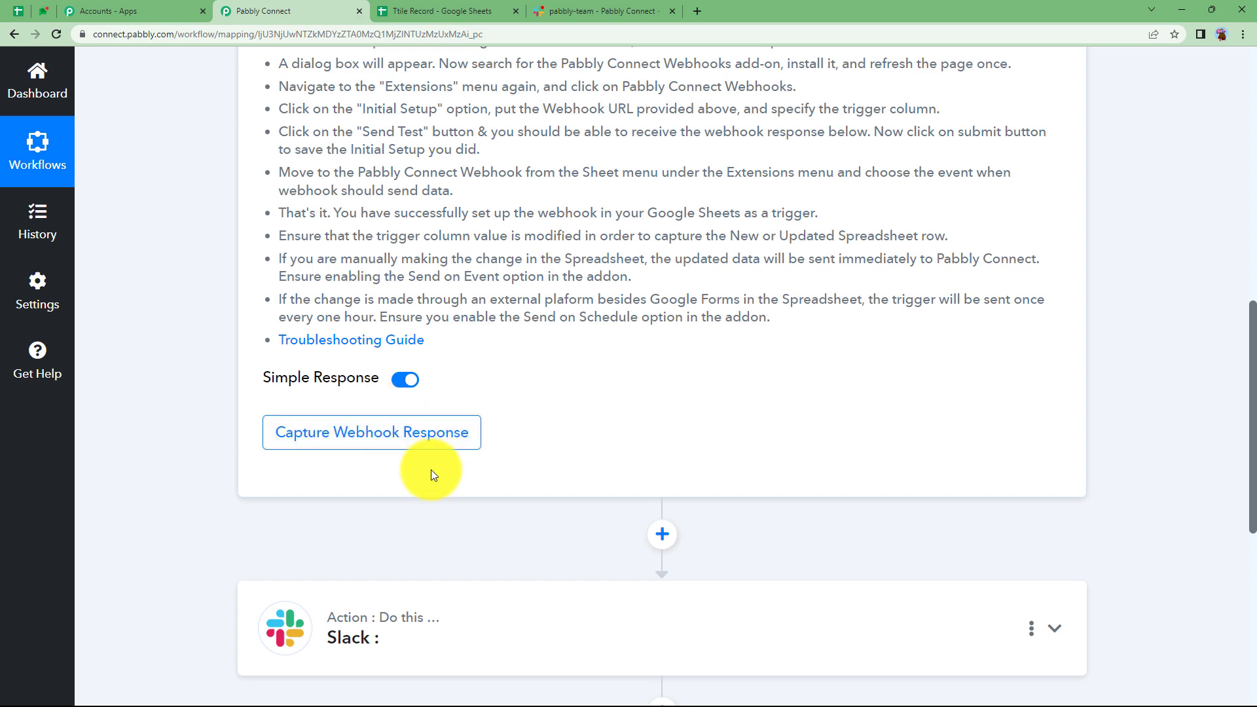
pyautogui.scroll(-2, 432, 469)
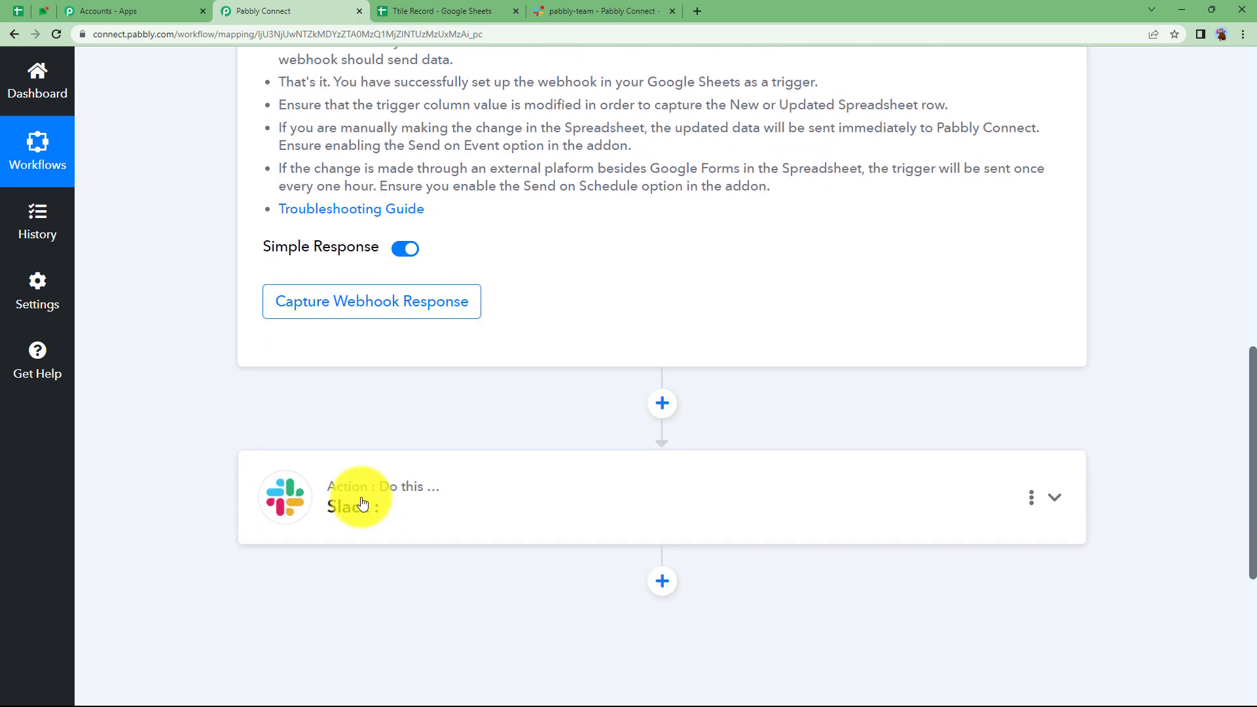
# - Enter "Admin" as the Editor for the "Review the Budget" row in the Ttile Record spreadsheet
pyautogui.click(445, 11)
pyautogui.doubleClick(653, 253)
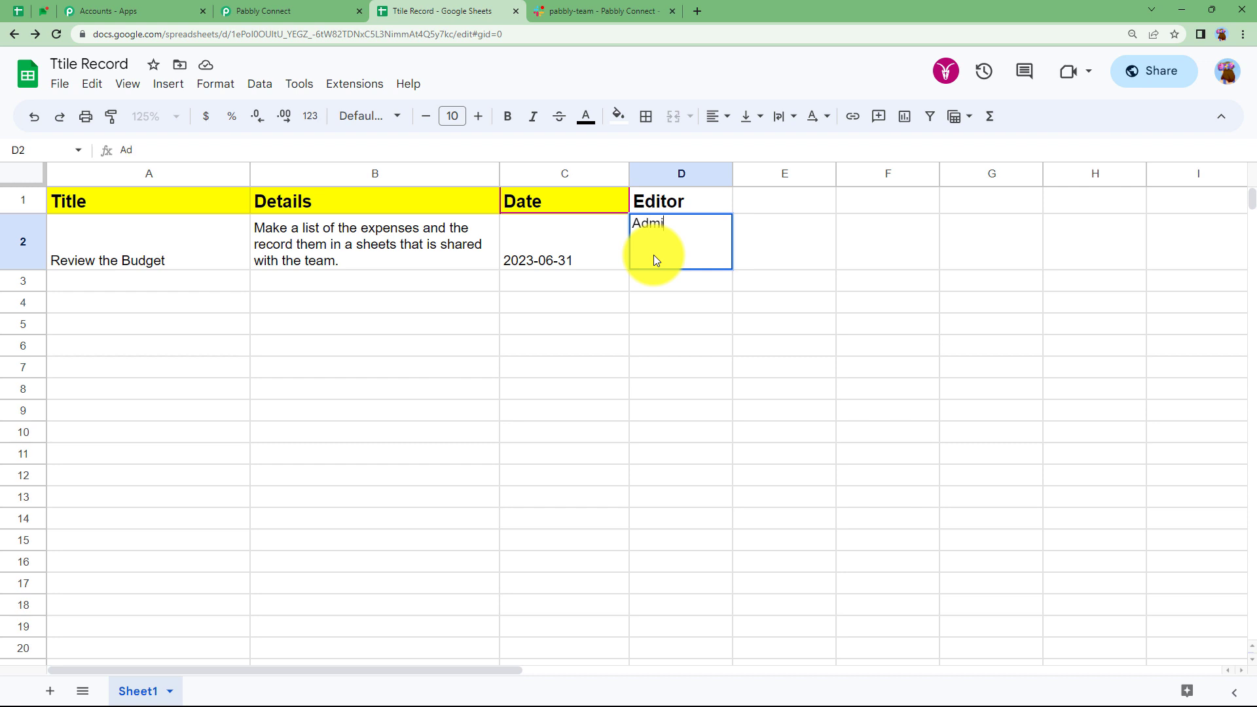
pyautogui.press('Return')
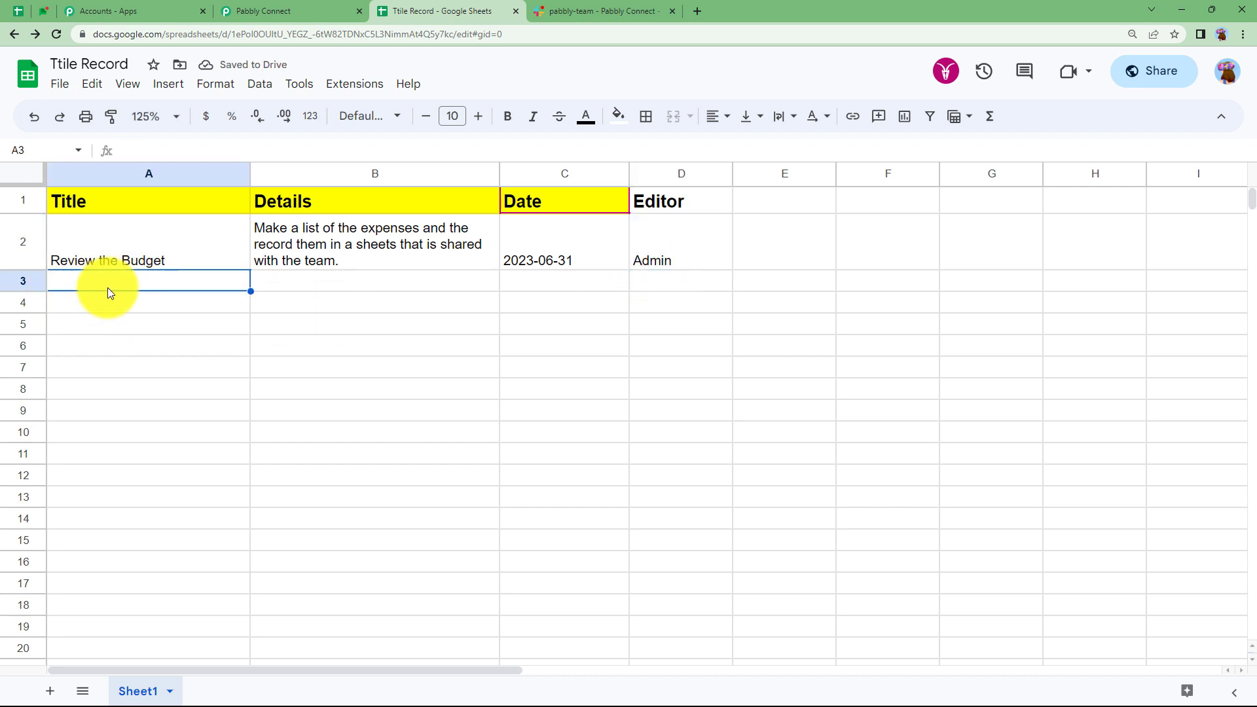
pyautogui.click(641, 275)
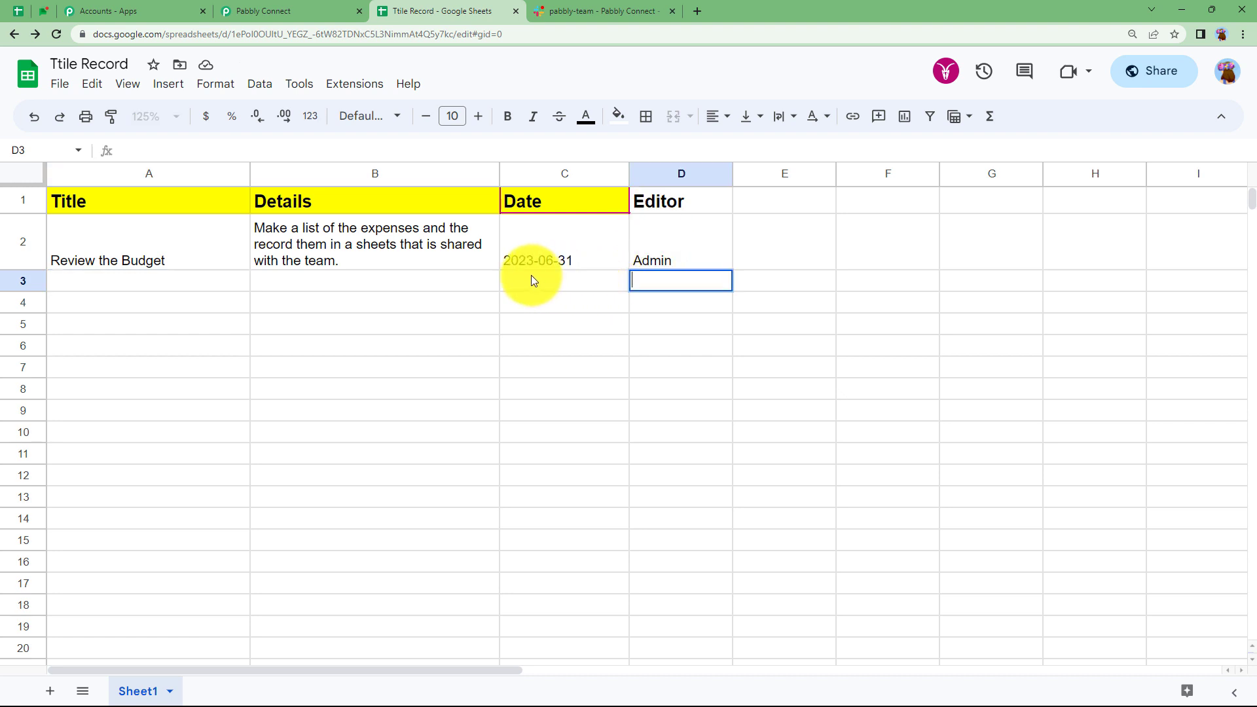
# - Review the Google Sheets trigger's webhook URL and the listed instructions for connecting the spreadsheet to Pabbly Connect
pyautogui.click(242, 11)
pyautogui.scroll(7, 307, 246)
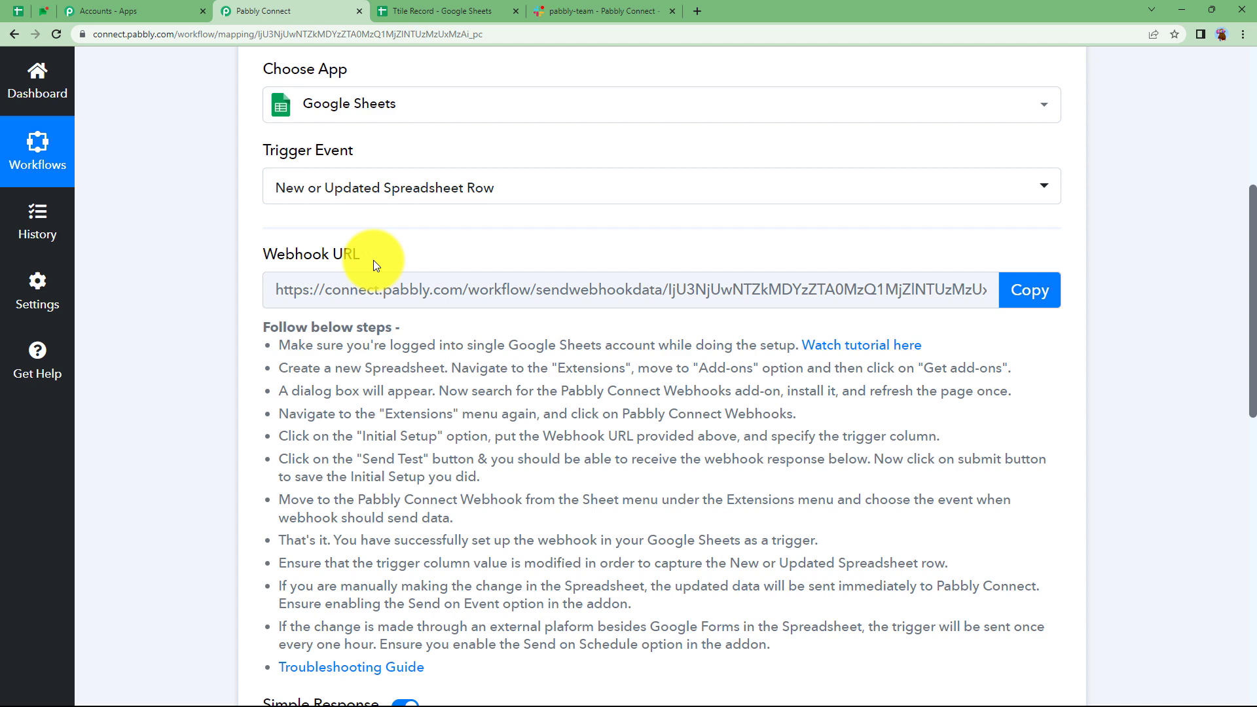
pyautogui.scroll(2, 373, 261)
pyautogui.scroll(3, 485, 118)
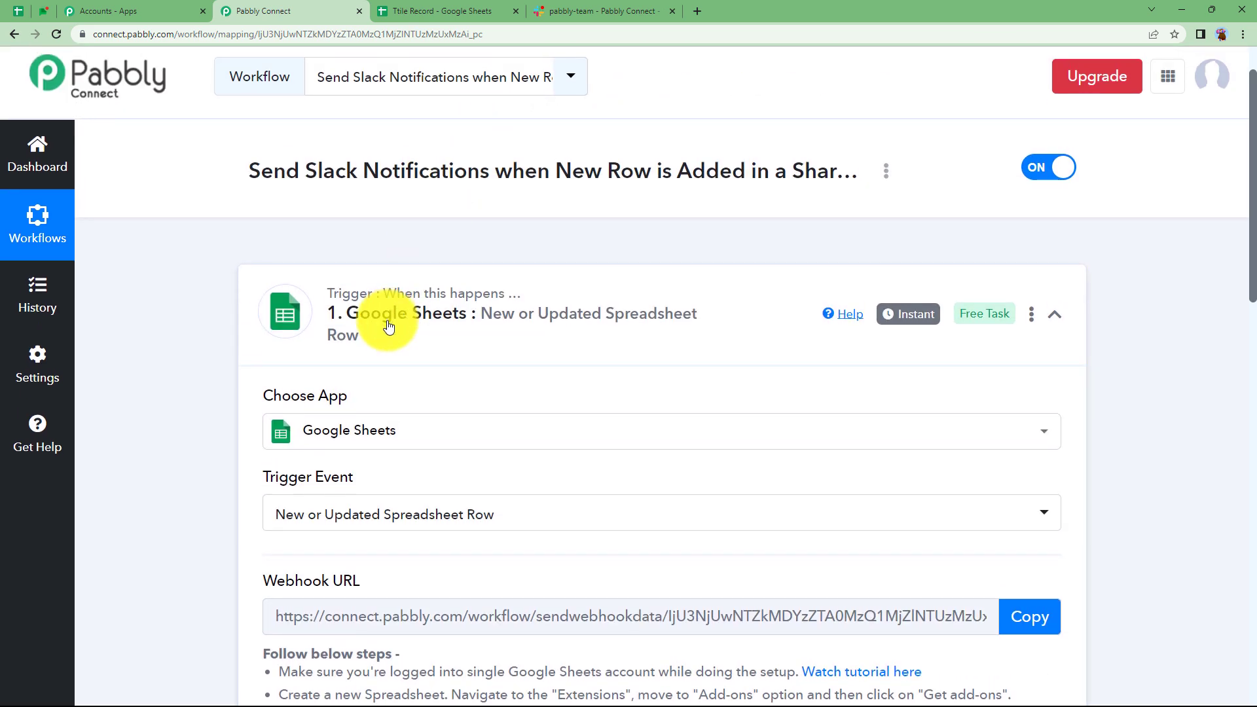
pyautogui.scroll(-3, 386, 332)
pyautogui.click(468, 11)
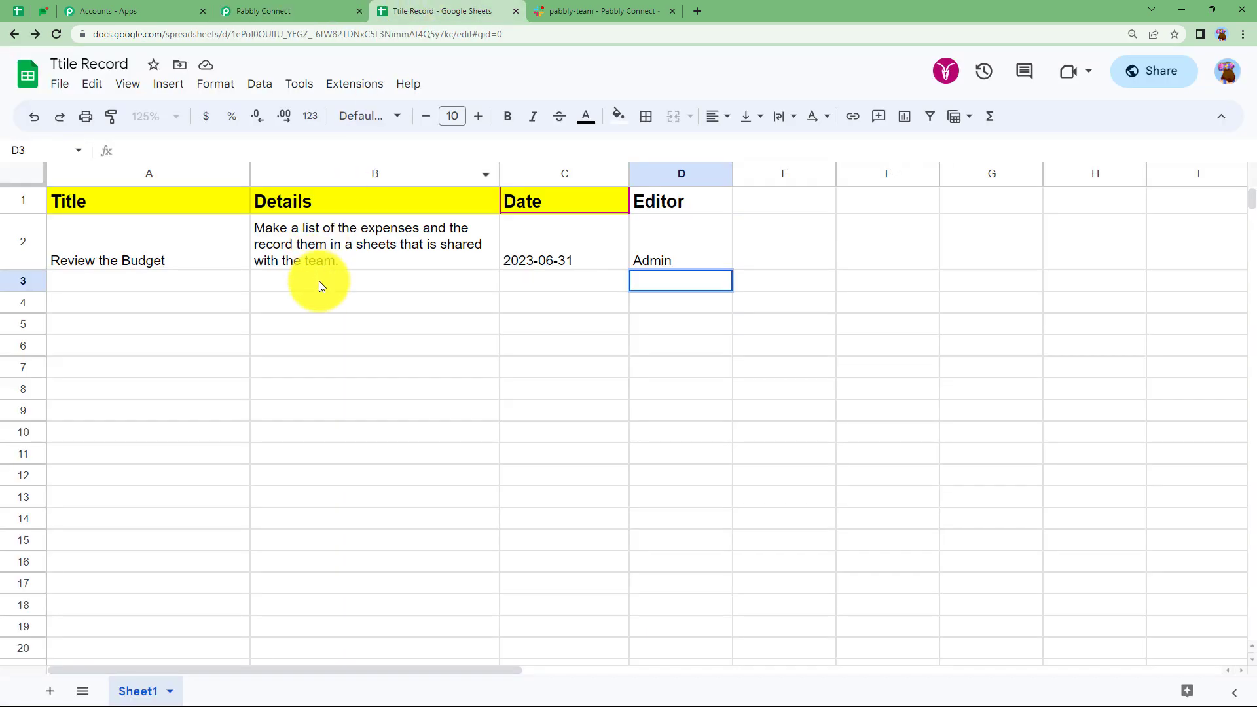
pyautogui.click(316, 8)
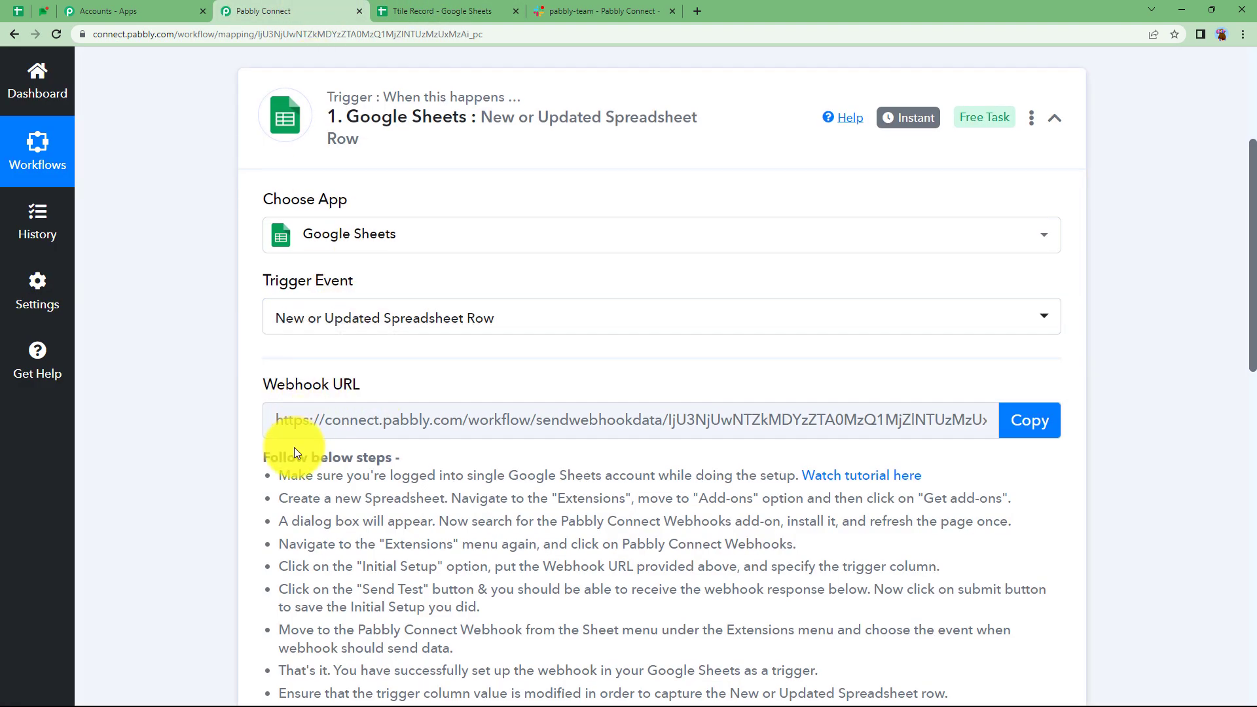
pyautogui.scroll(-4, 293, 446)
pyautogui.scroll(-2, 294, 446)
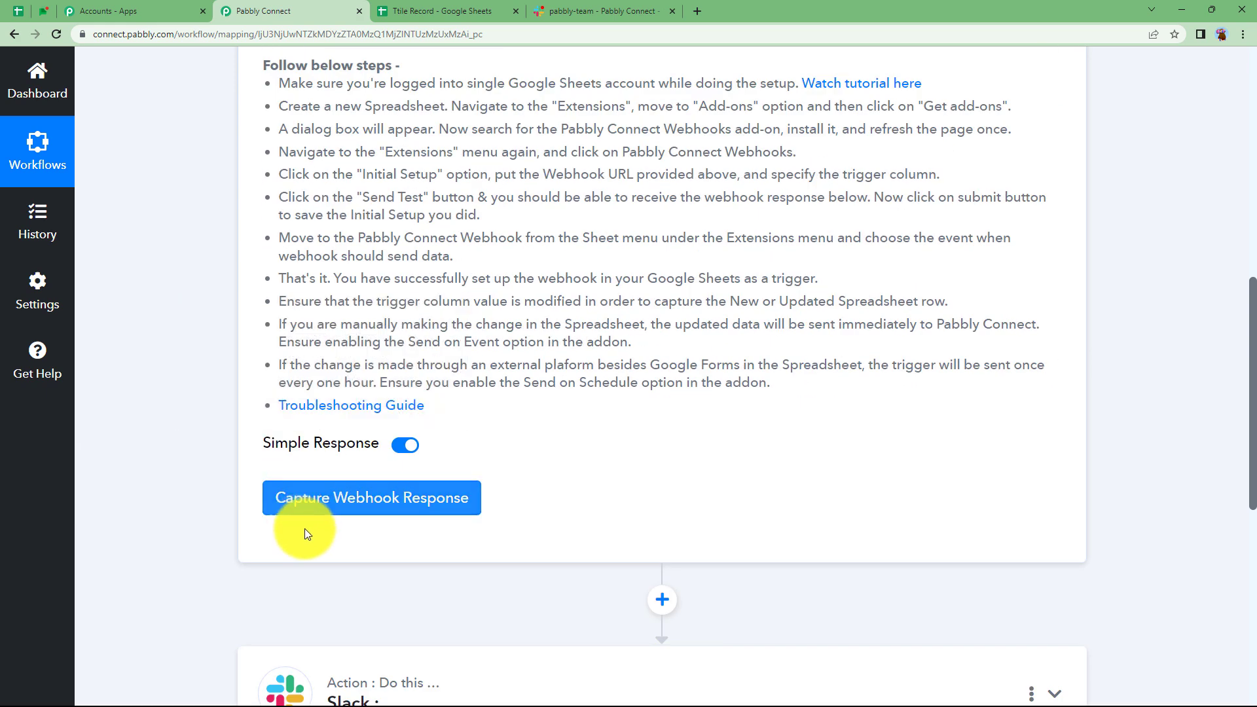
pyautogui.scroll(4, 333, 528)
pyautogui.moveTo(253, 331); pyautogui.dragTo(756, 669)
pyautogui.click(673, 519)
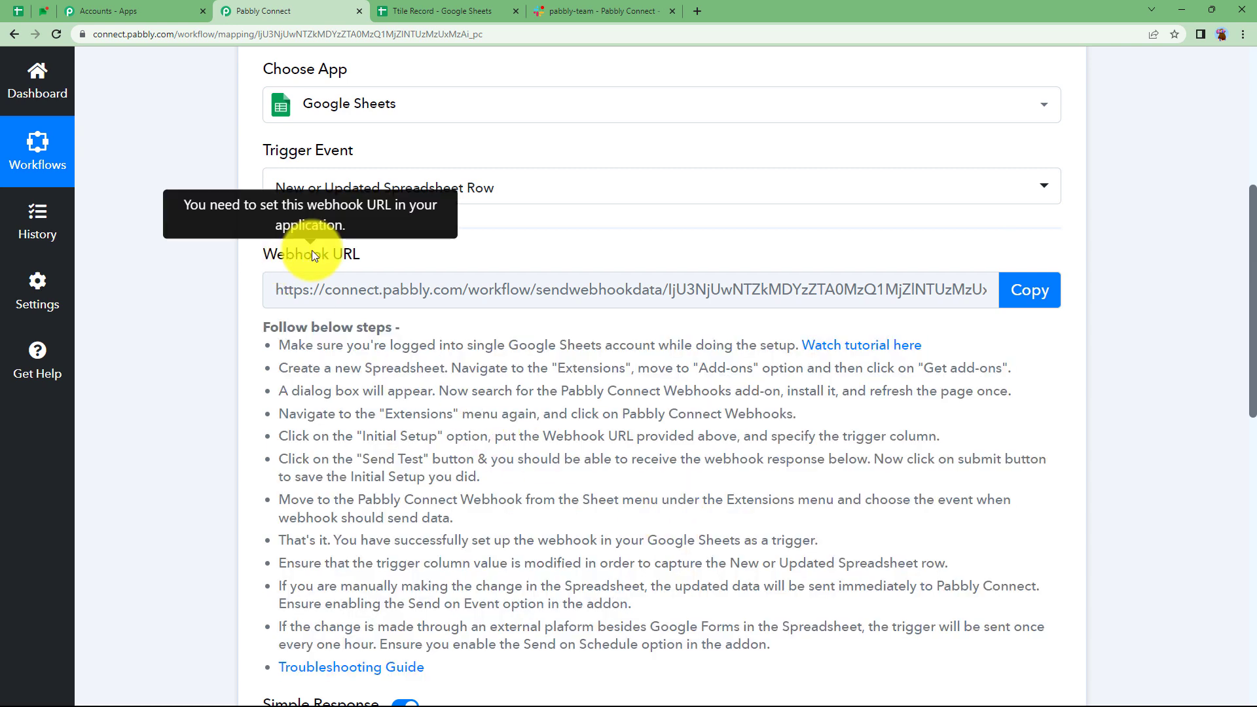
# - From the spreadsheet, look up the Pabbly Connect Webhooks add-on in the Google Workspace Marketplace, and close the marketplace
pyautogui.click(479, 5)
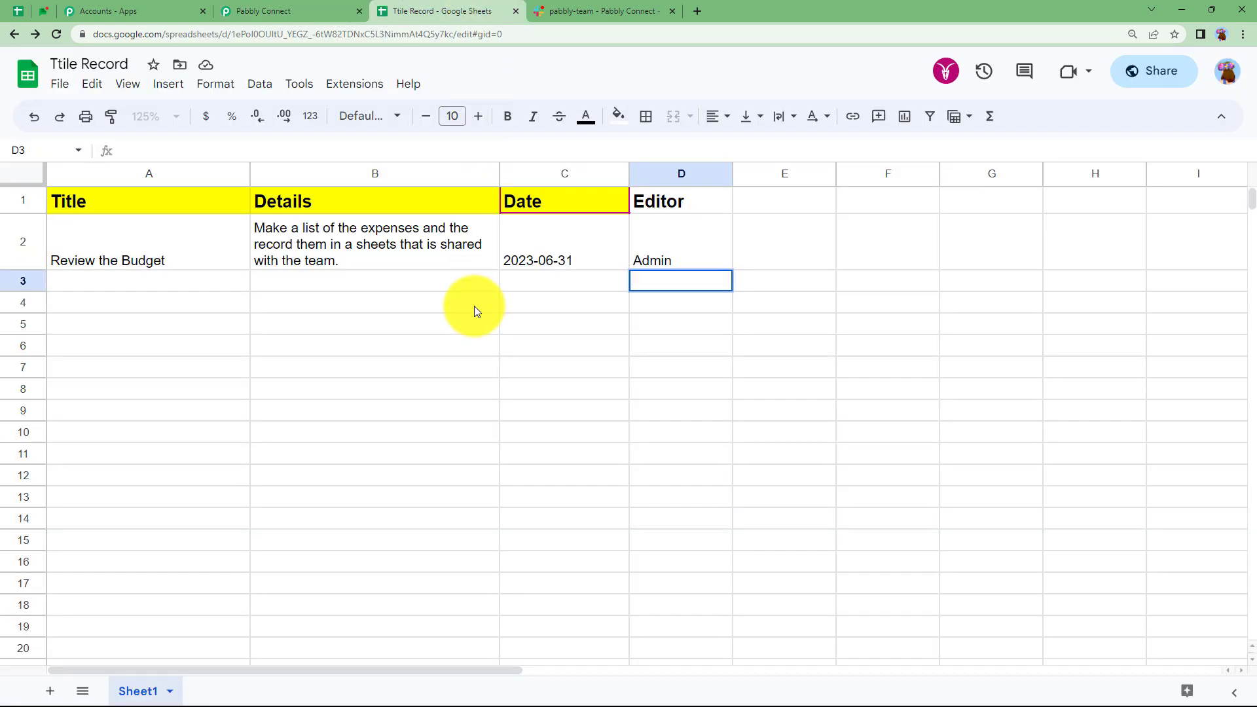
pyautogui.click(303, 275)
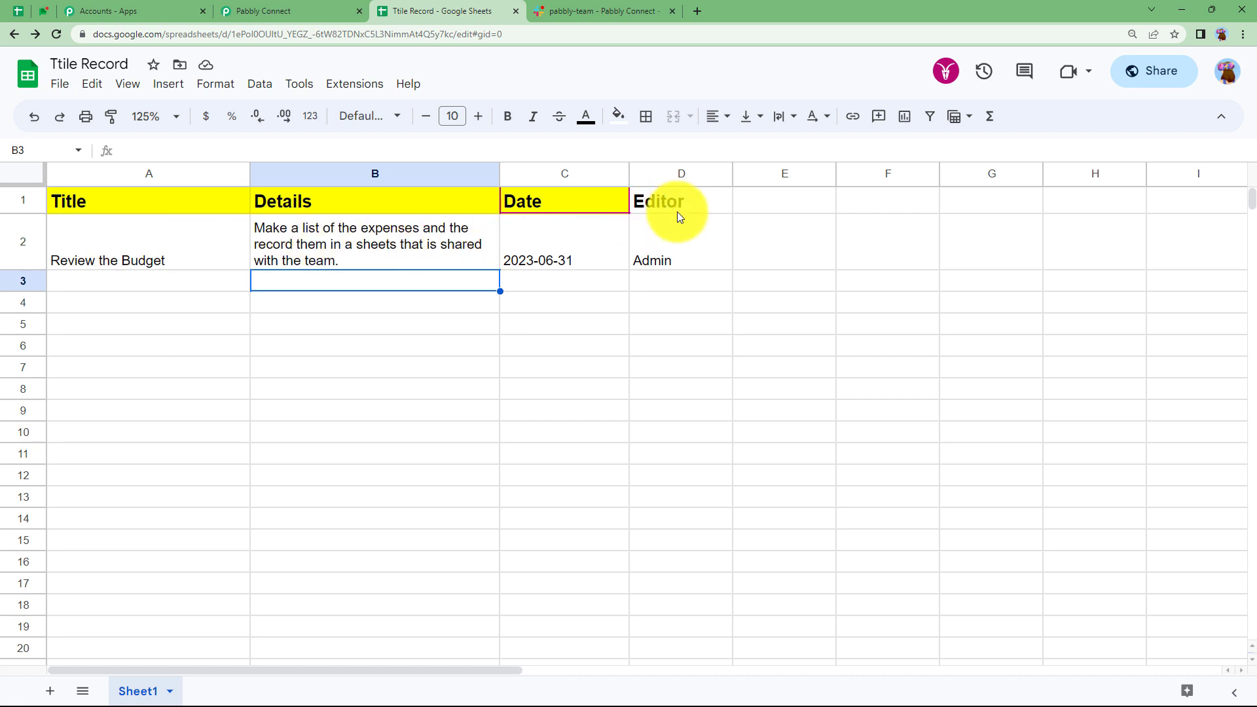
pyautogui.click(364, 85)
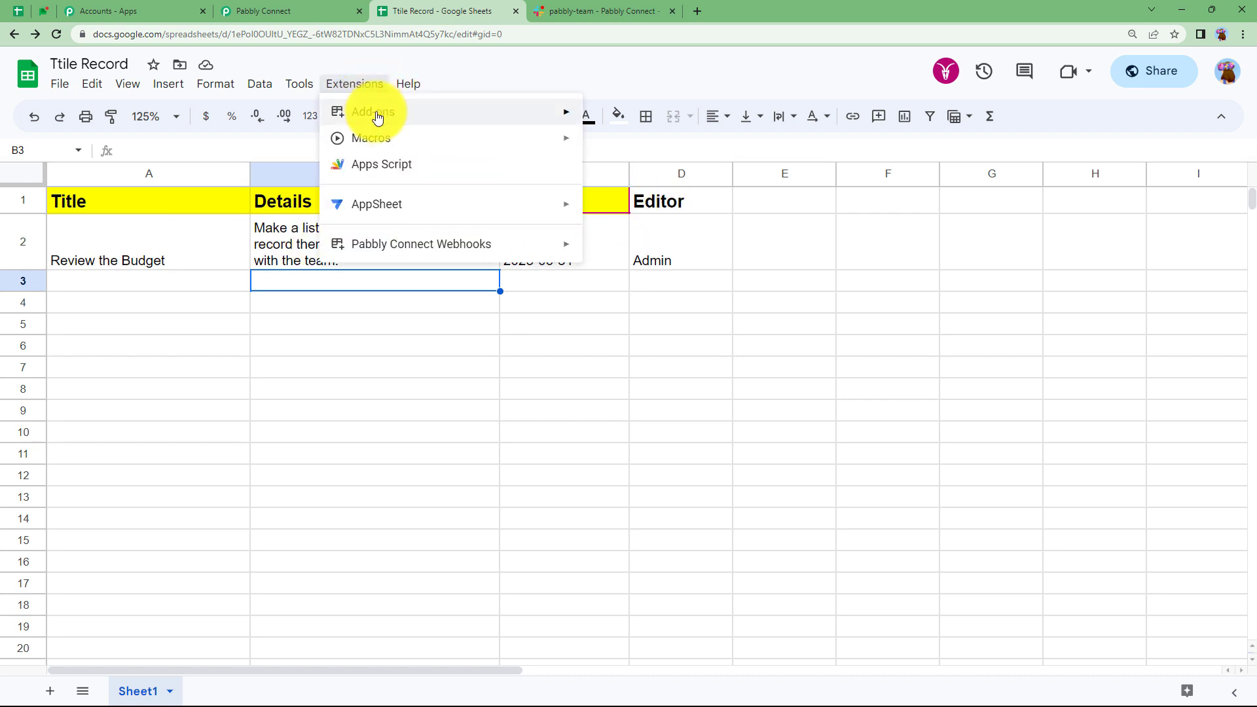
pyautogui.moveTo(575, 116)
pyautogui.click(619, 118)
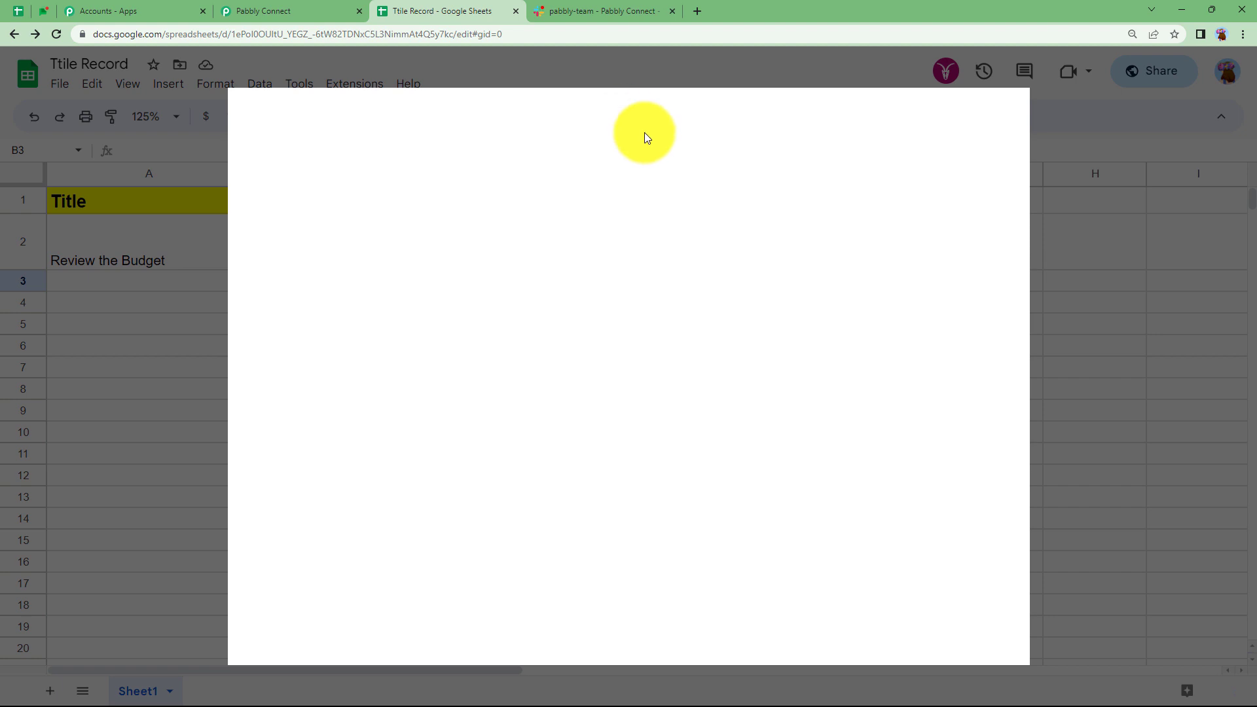
pyautogui.click(651, 109)
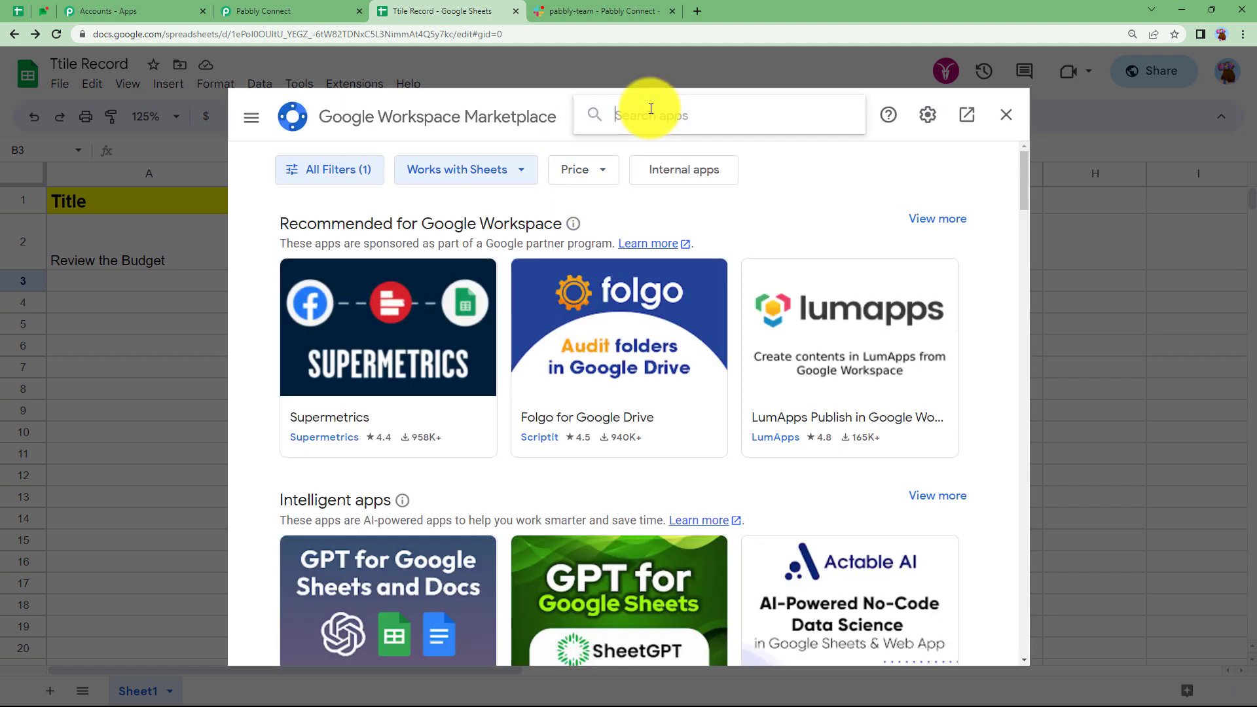
pyautogui.write('p')
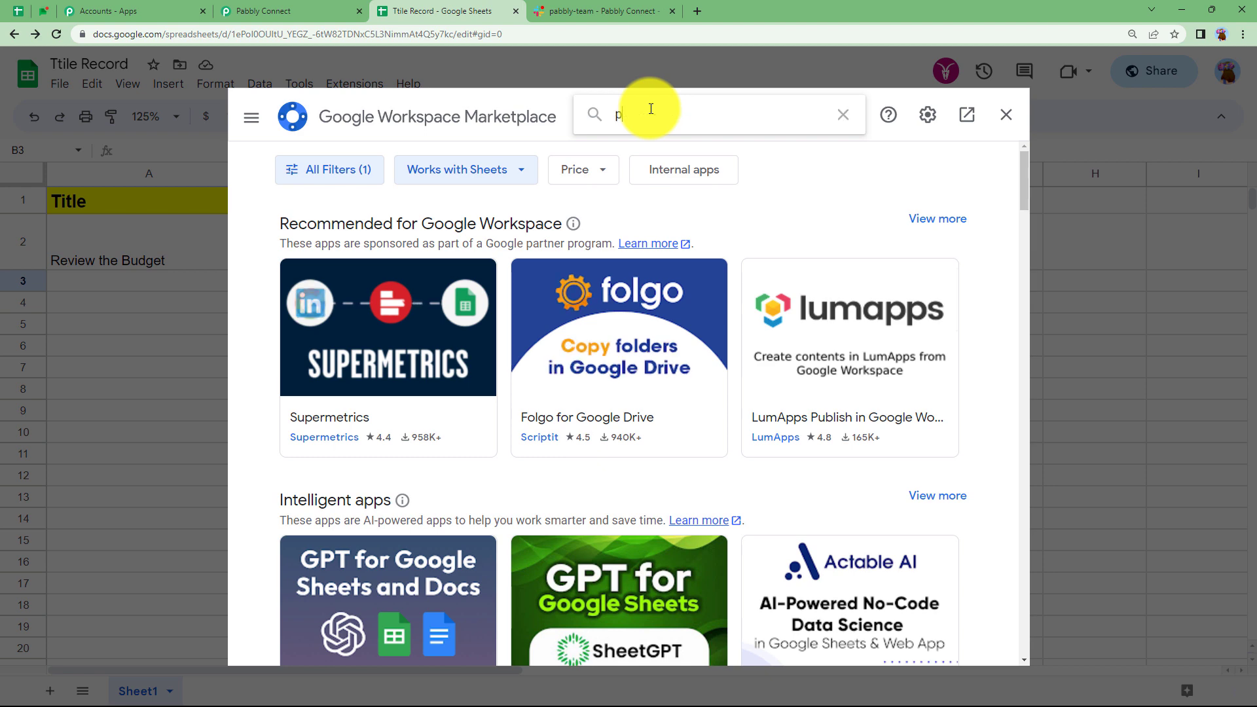
pyautogui.write('abbly')
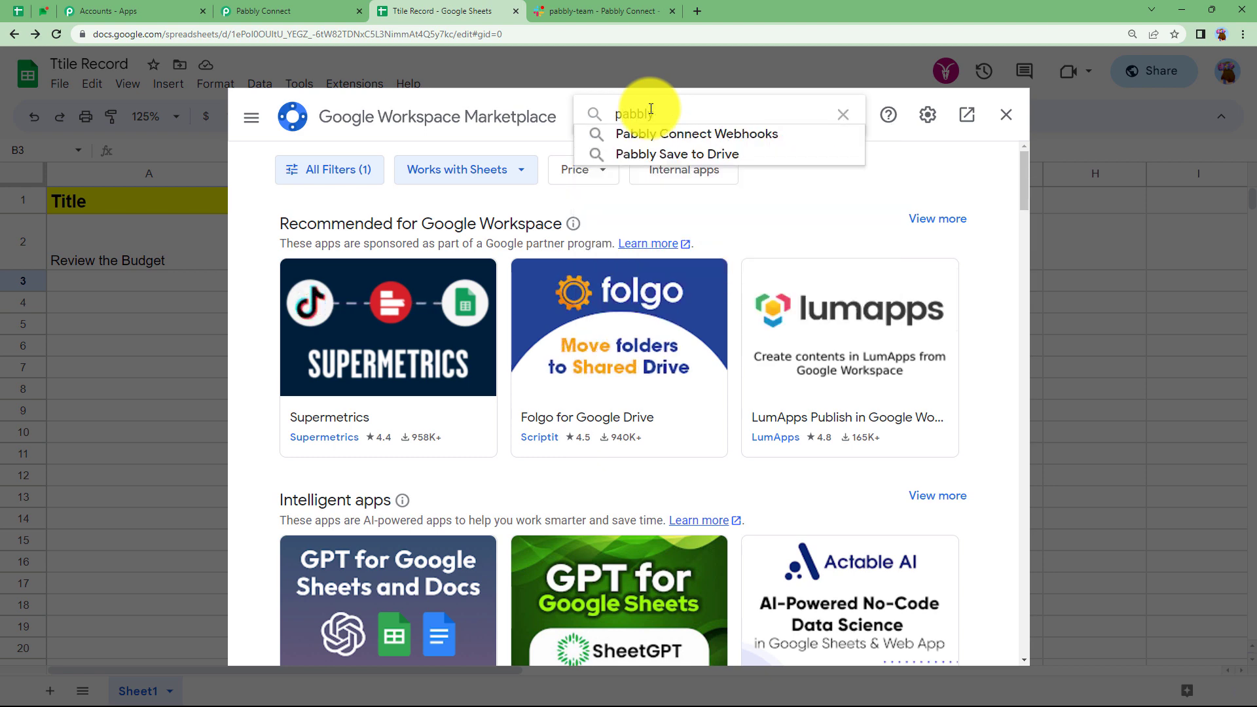
pyautogui.click(687, 137)
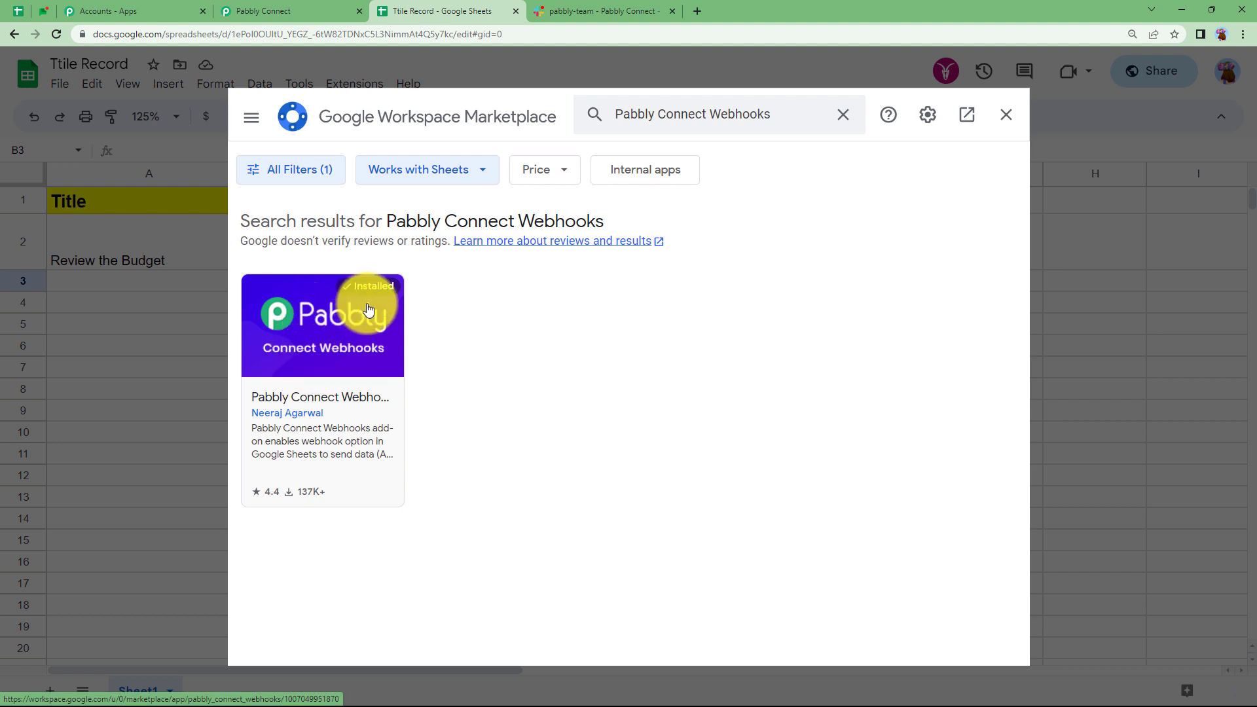
pyautogui.click(1002, 114)
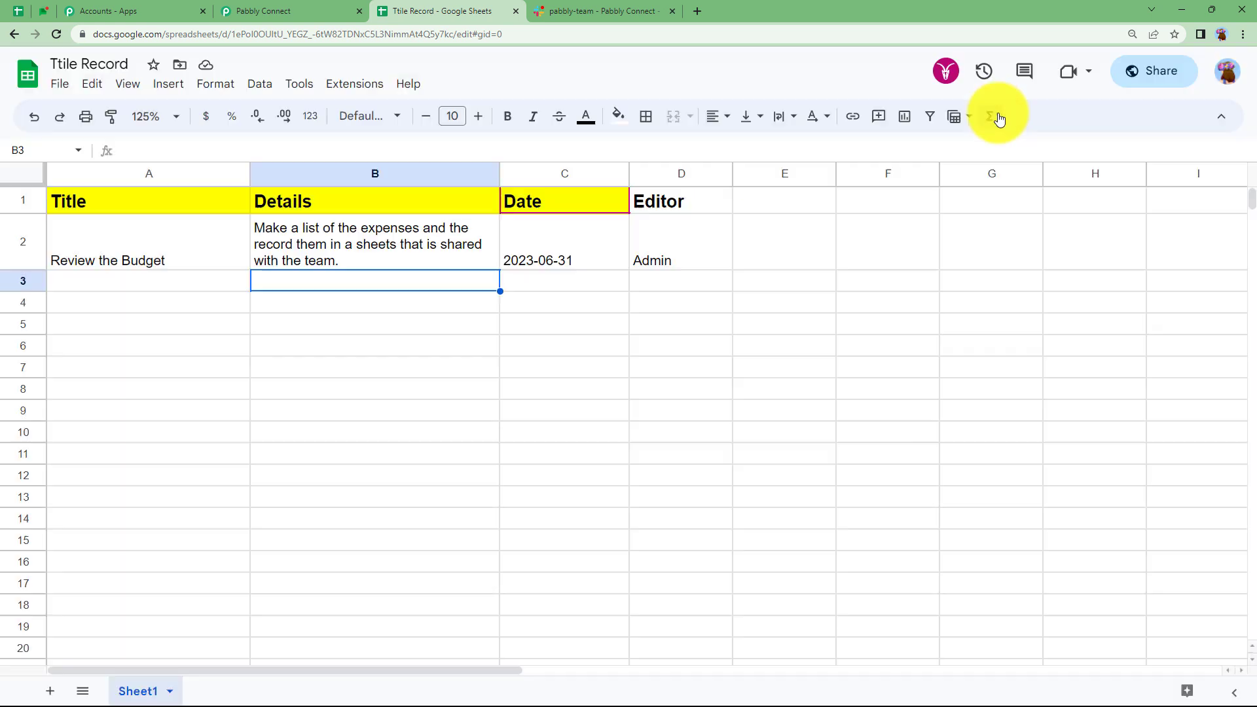
# - Open the Initial Setup of Pabbly Connect Webhooks for Sheet1 and fill in the webhook URL copied from the workflow's Google Sheets trigger
pyautogui.click(341, 90)
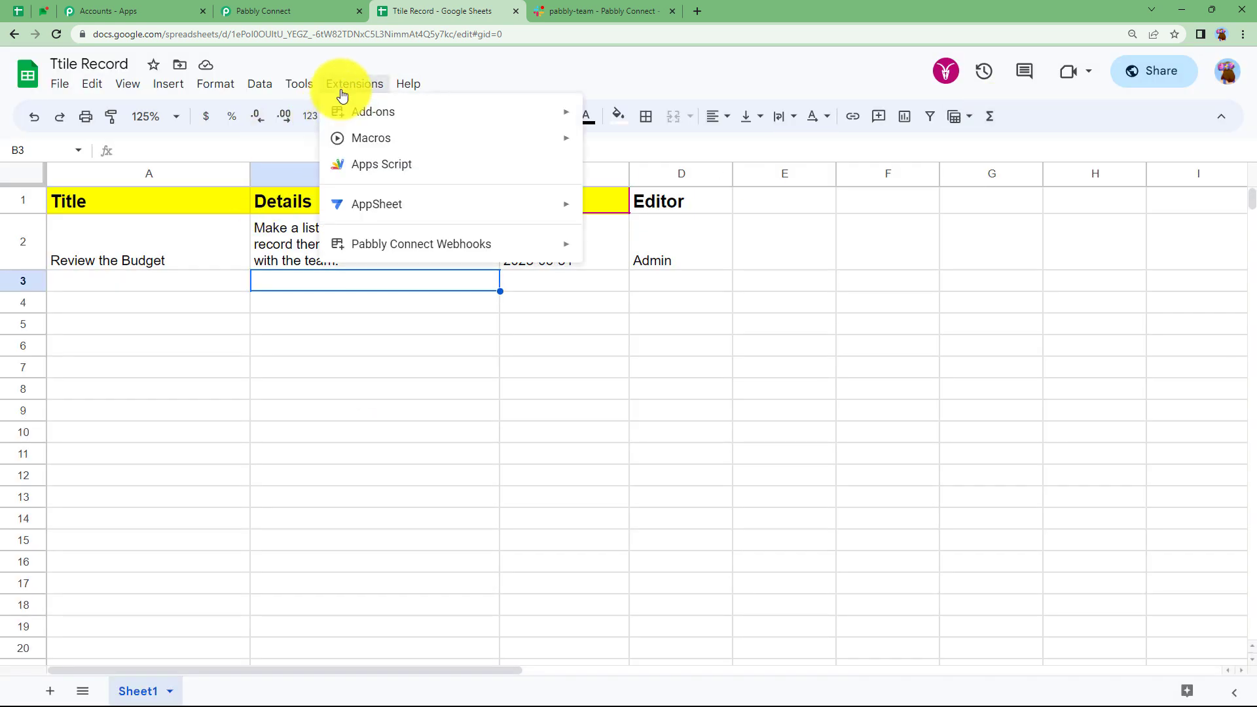
pyautogui.moveTo(383, 246)
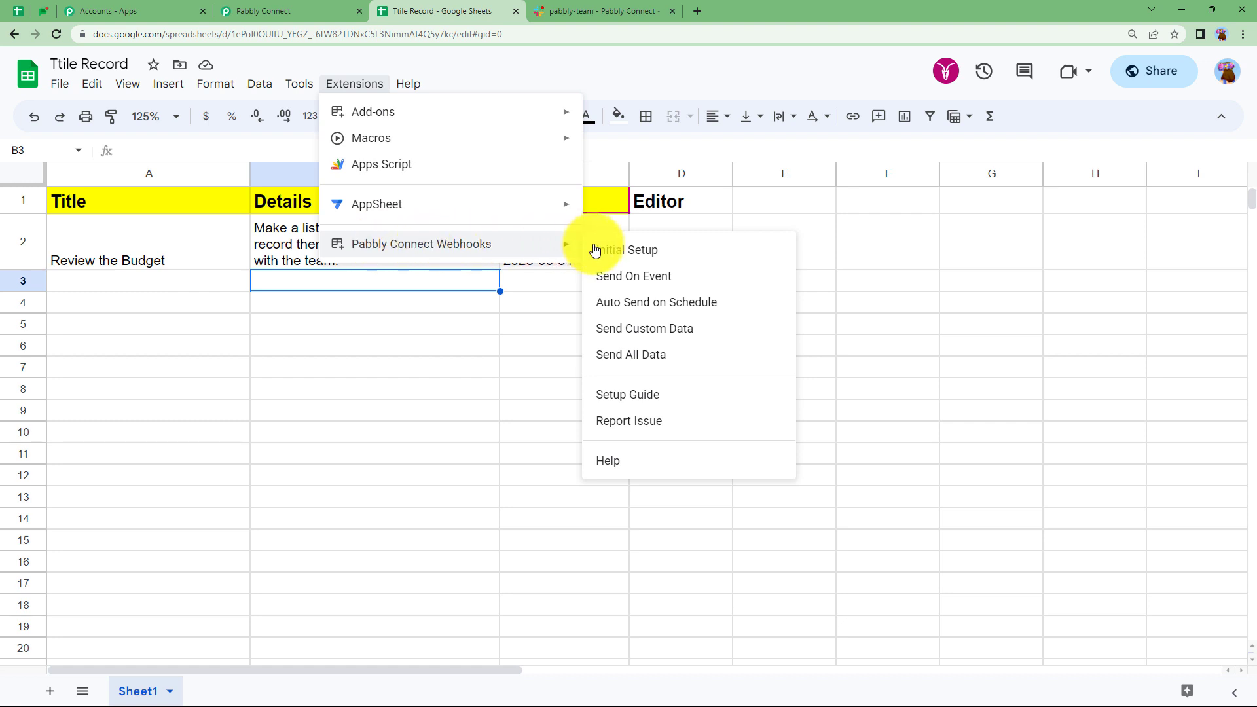
pyautogui.click(636, 257)
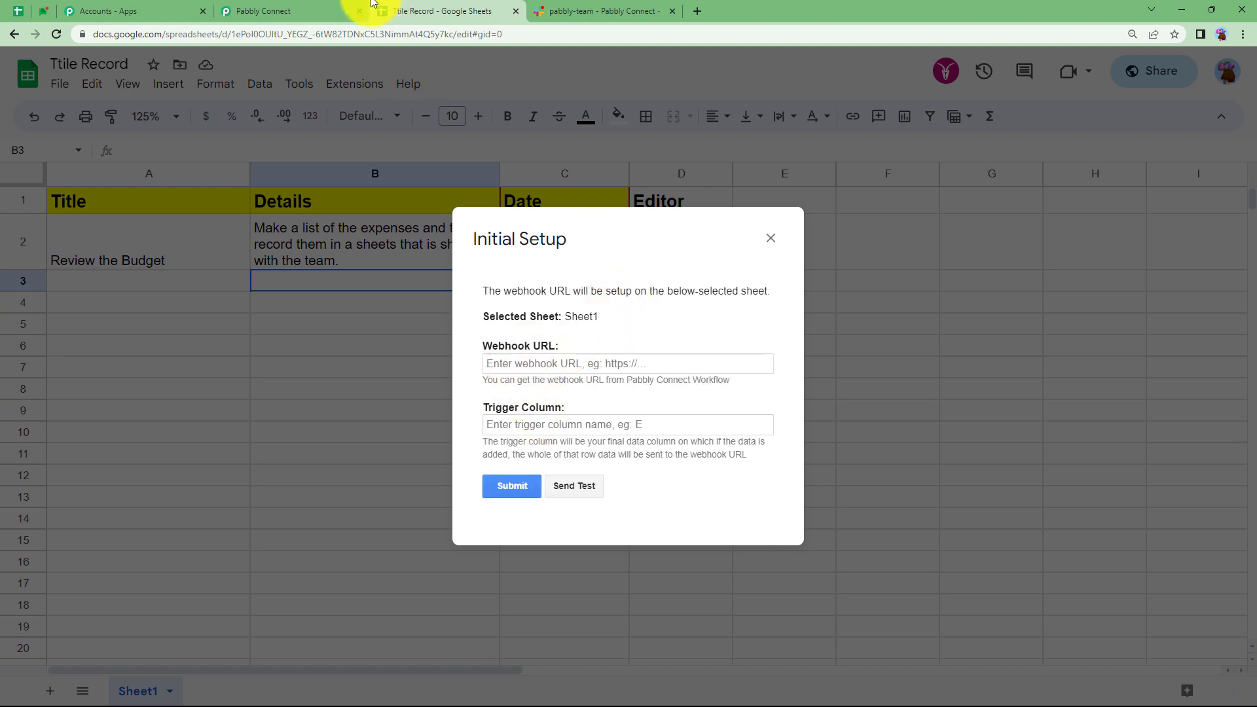
pyautogui.click(343, 6)
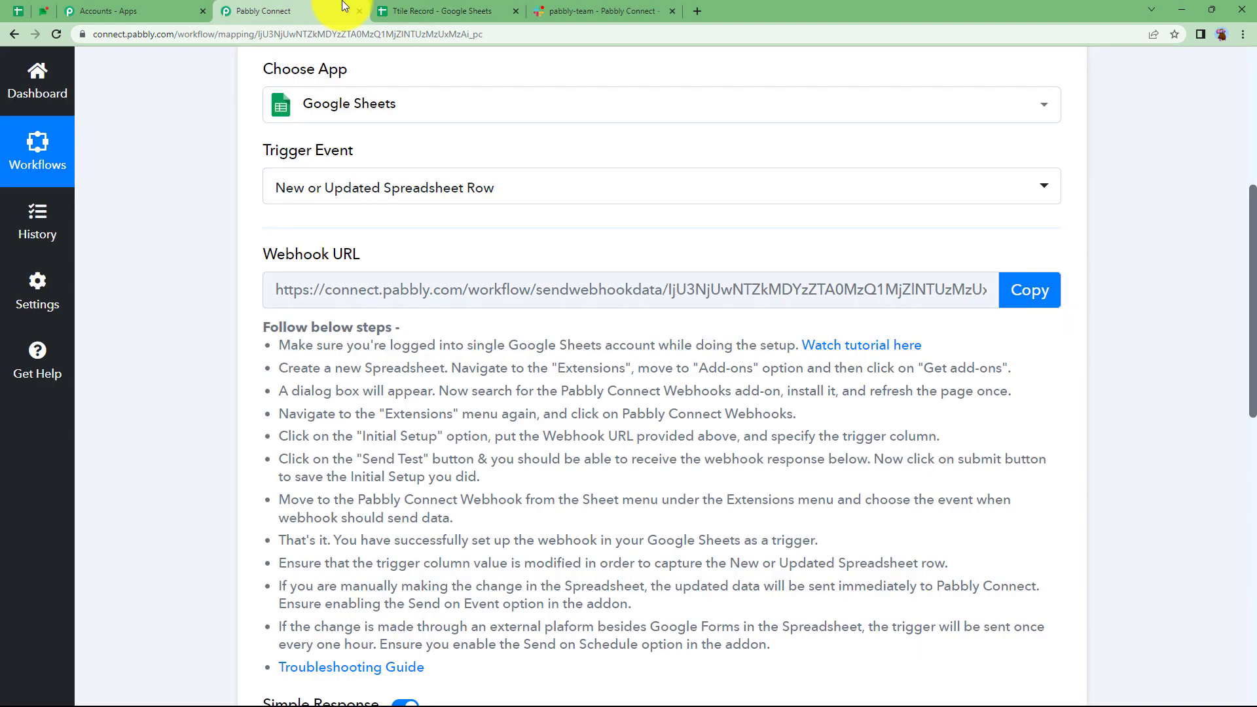
pyautogui.click(1017, 288)
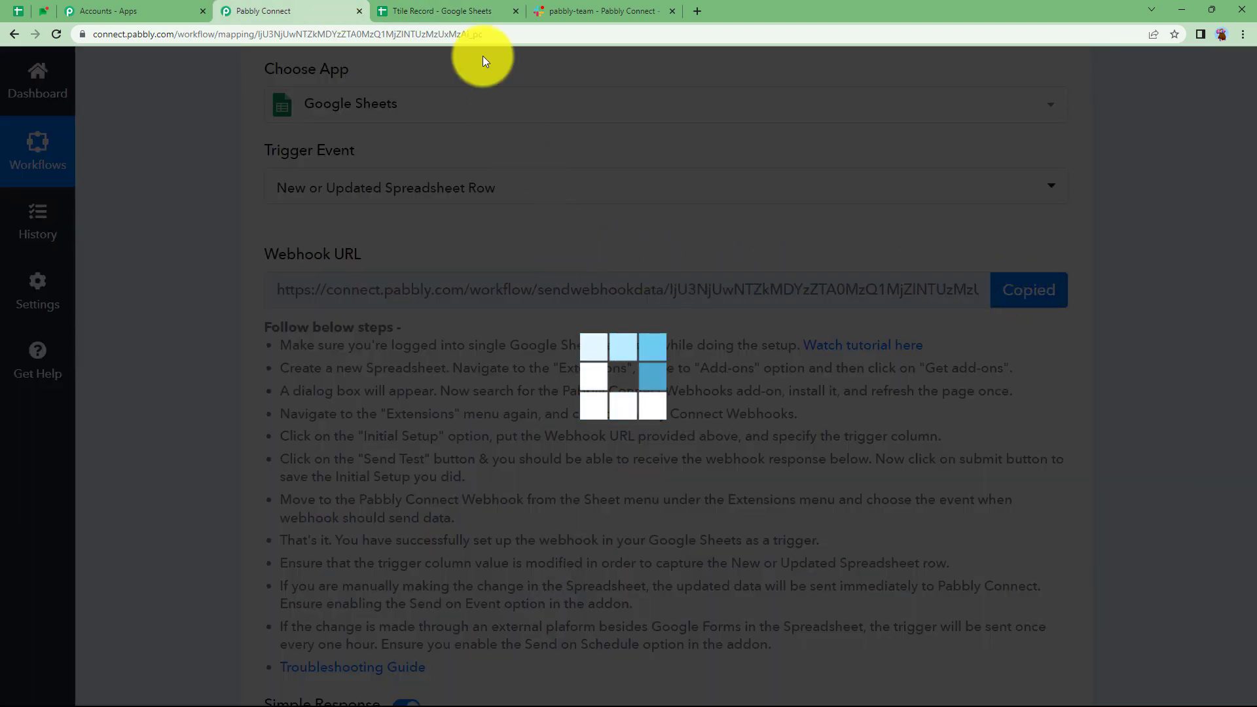
pyautogui.click(456, 7)
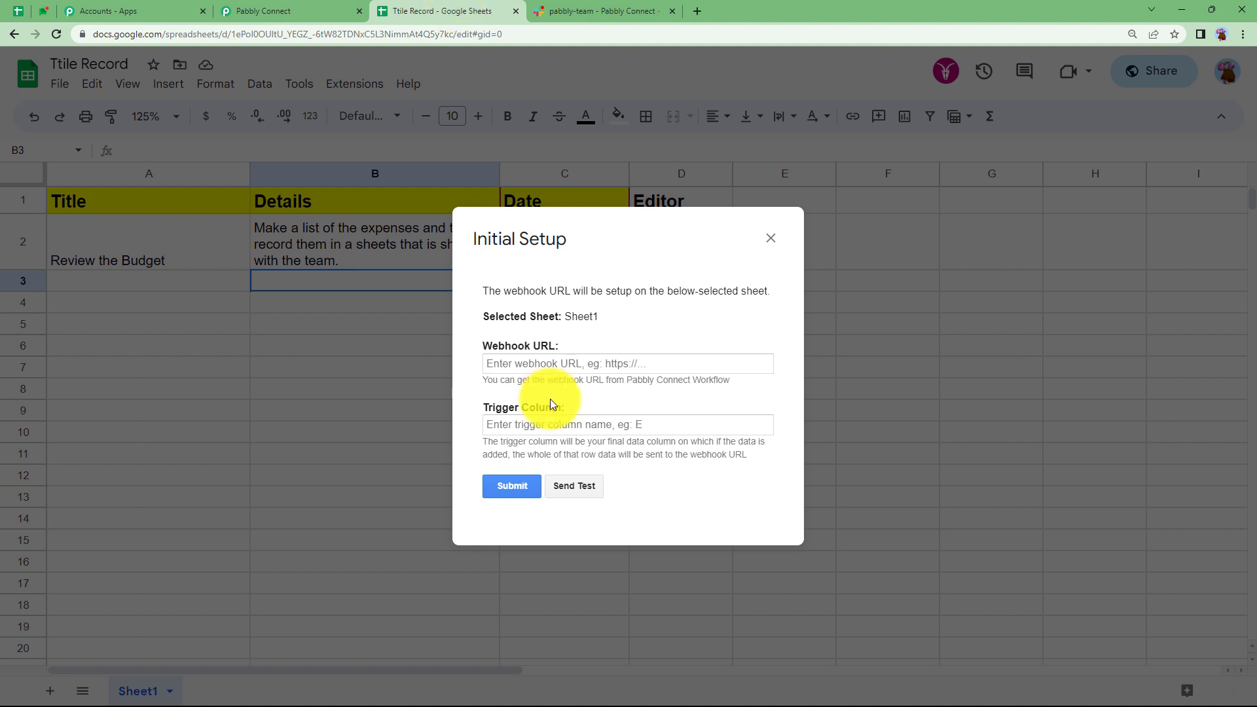
pyautogui.click(556, 362)
pyautogui.hotkey('ctrl', 'v')
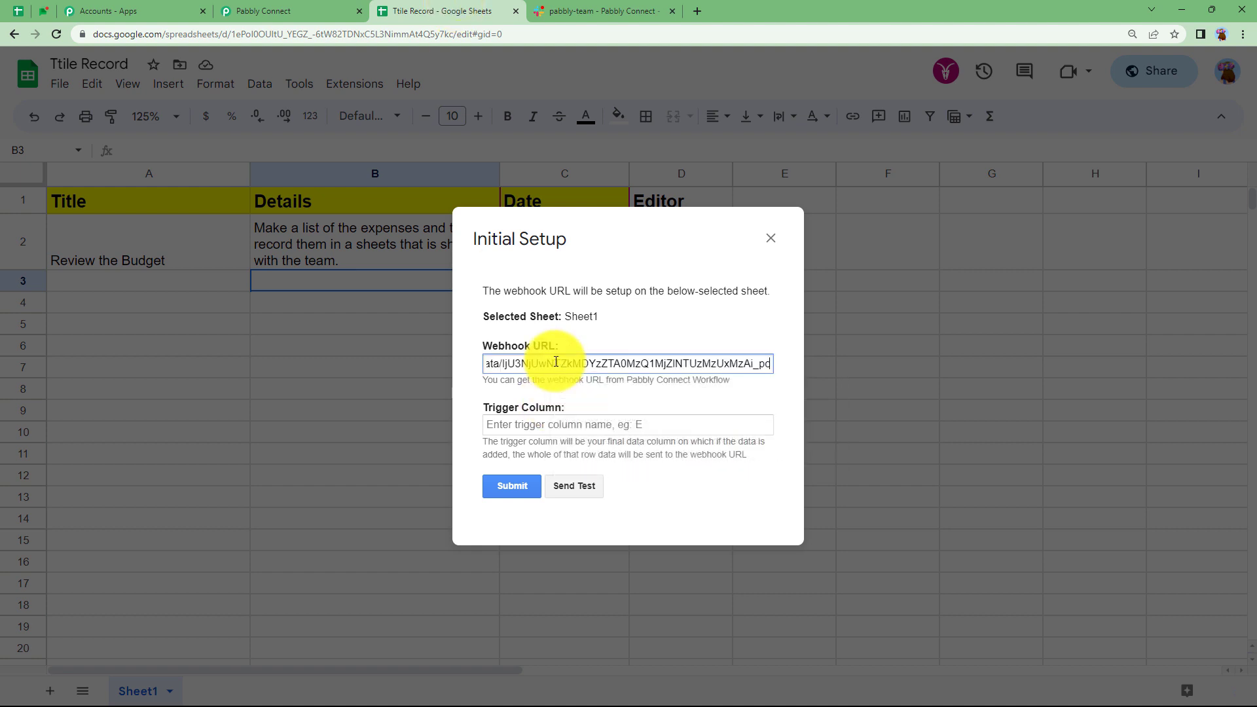
# - Set the trigger column to D and submit the webhook's initial setup
pyautogui.click(544, 422)
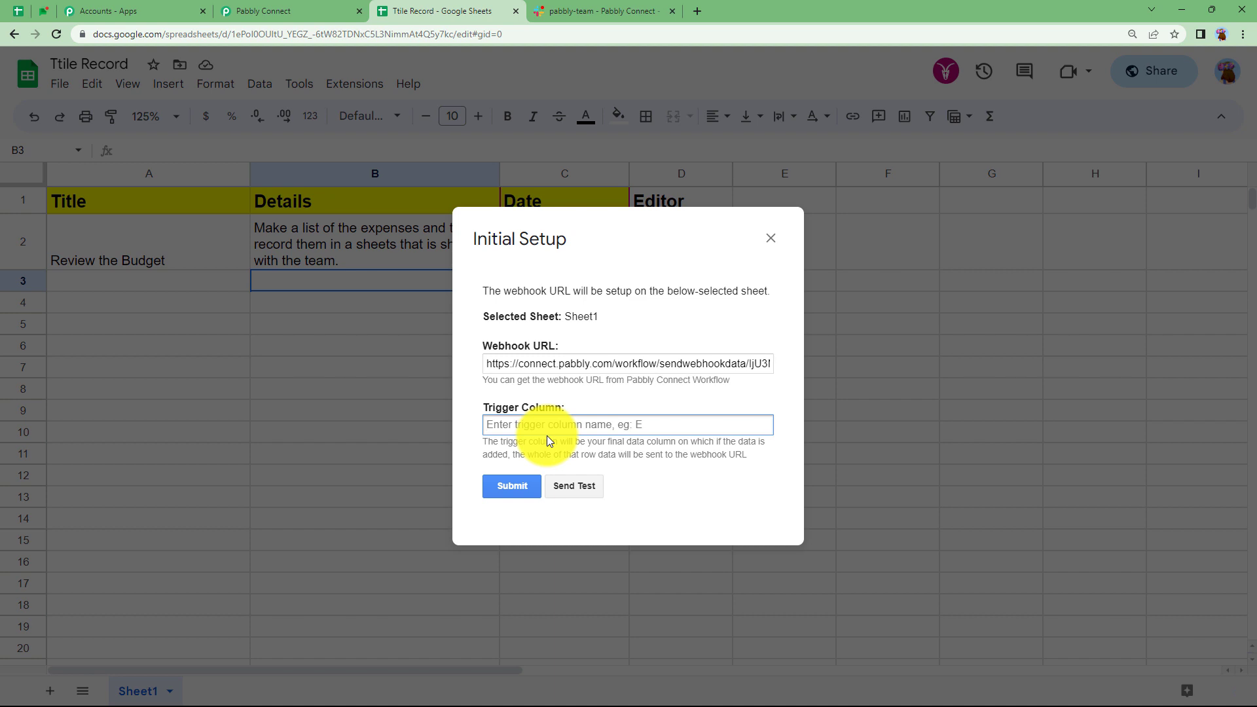
pyautogui.write('D')
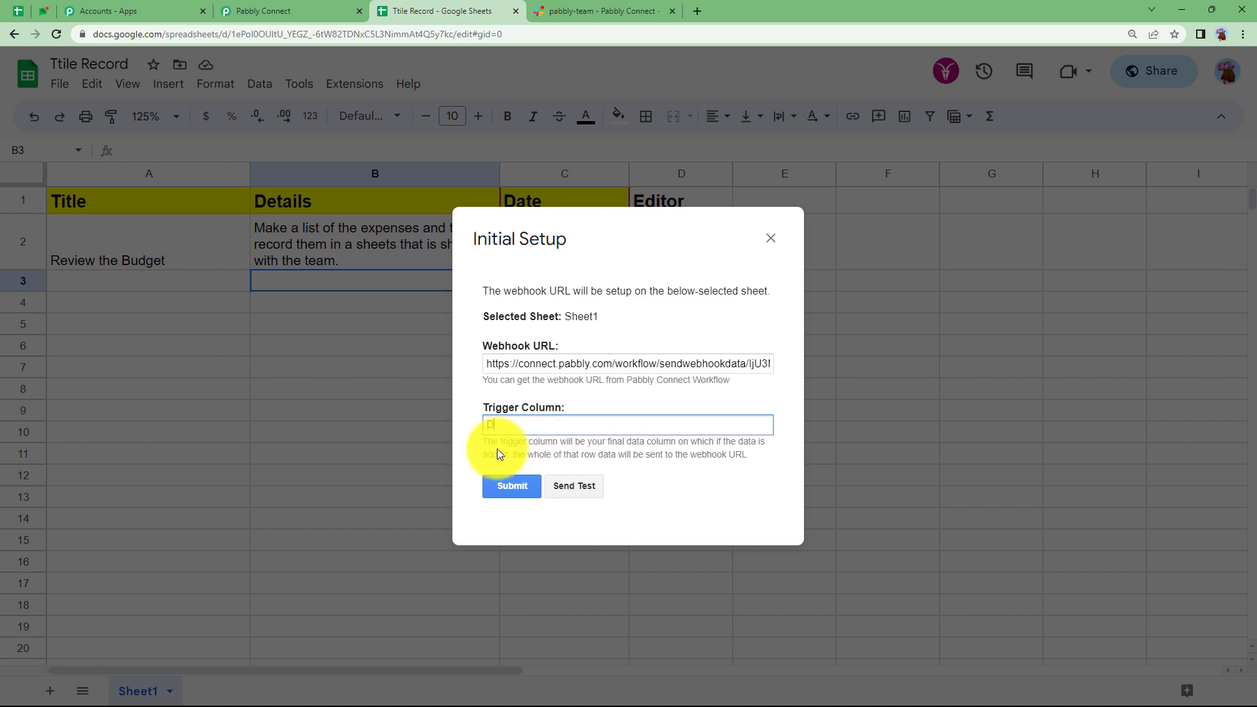
pyautogui.click(529, 492)
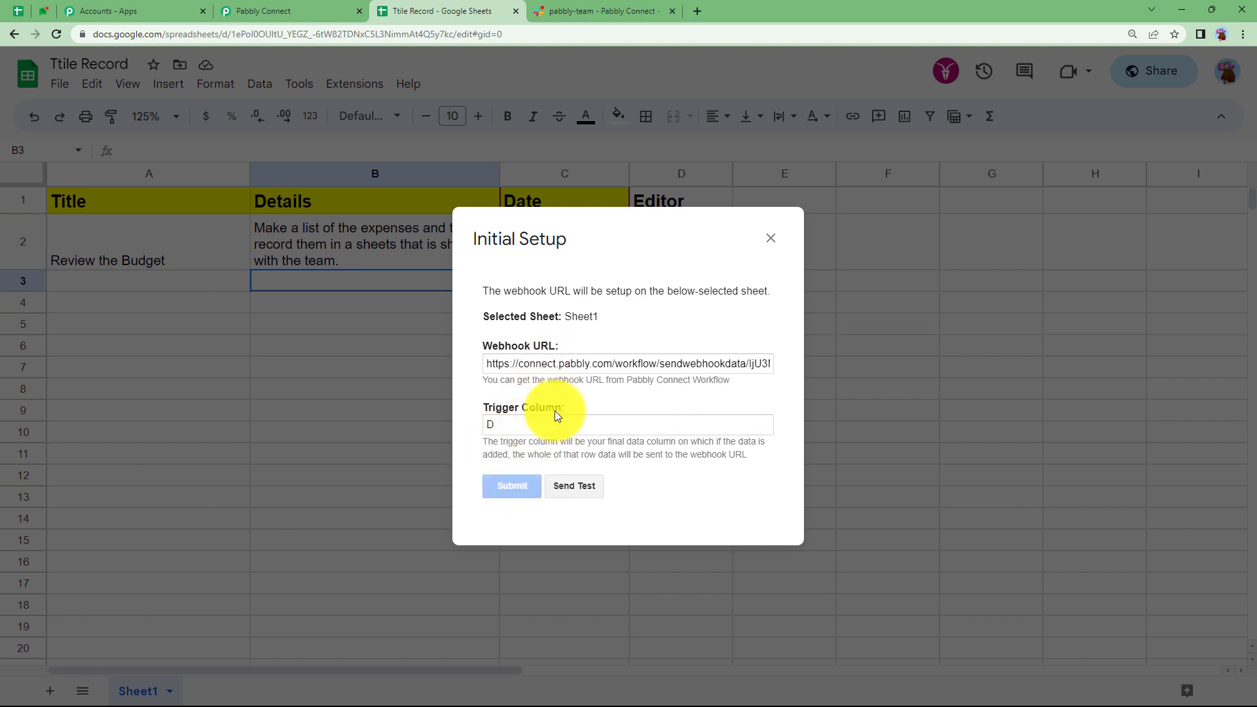
pyautogui.scroll(-1, 547, 435)
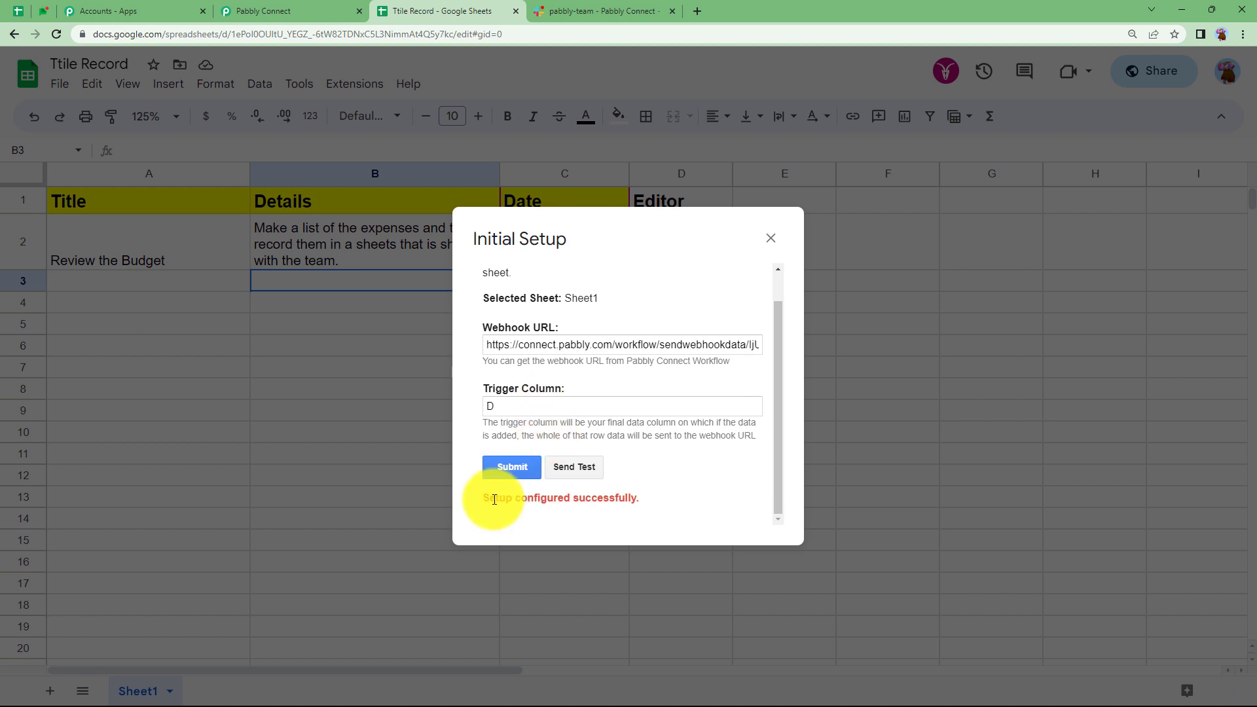
# - Send test data from the Initial Setup and switch to the Pabbly Connect workflow's received webhook response
pyautogui.click(576, 466)
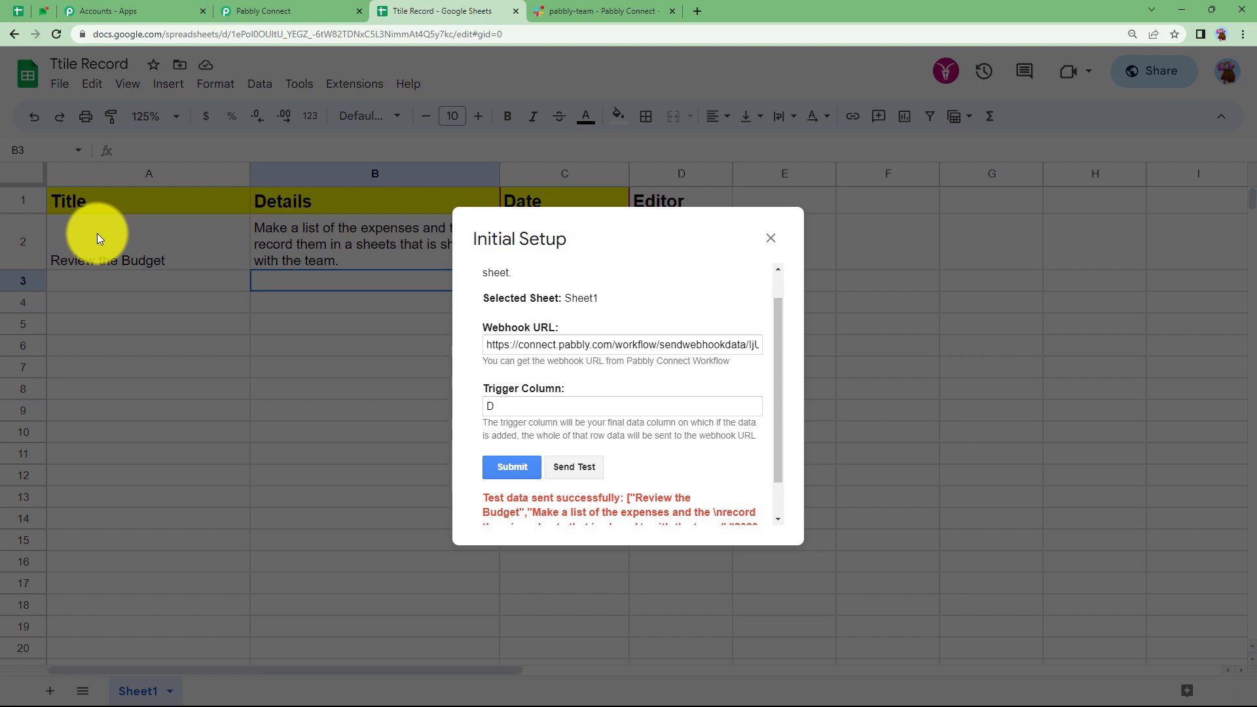
pyautogui.click(265, 8)
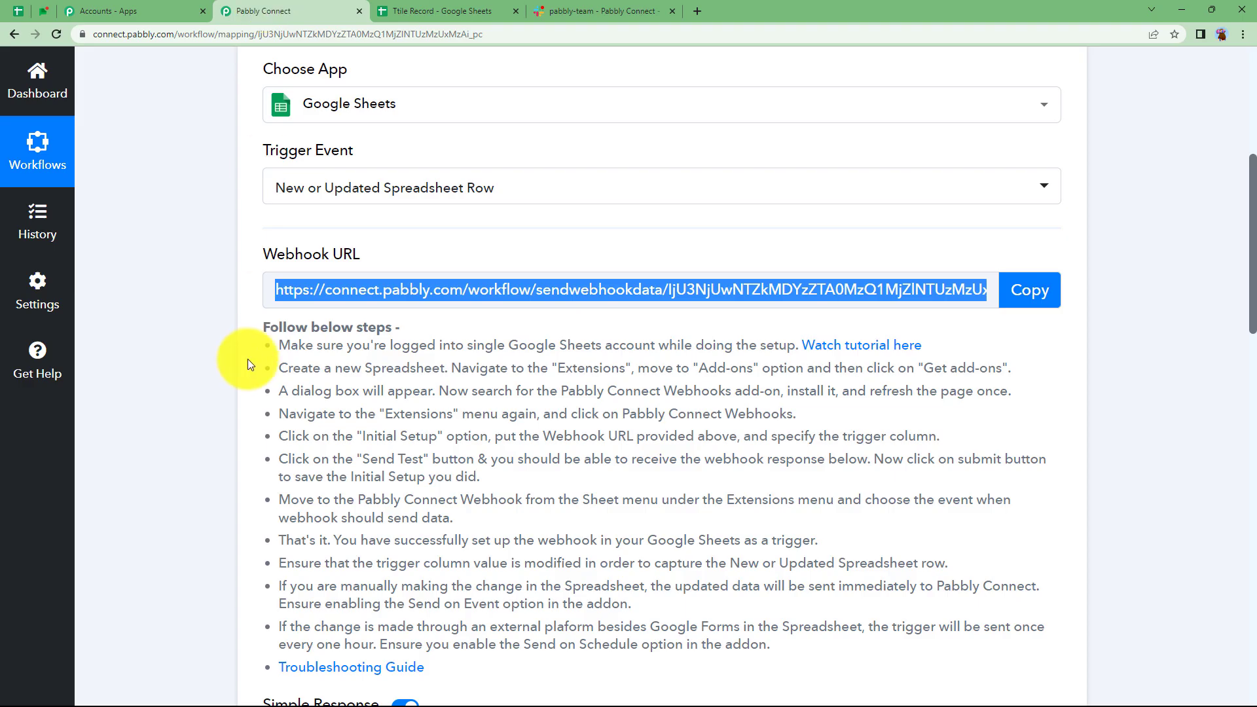
pyautogui.scroll(-10, 235, 383)
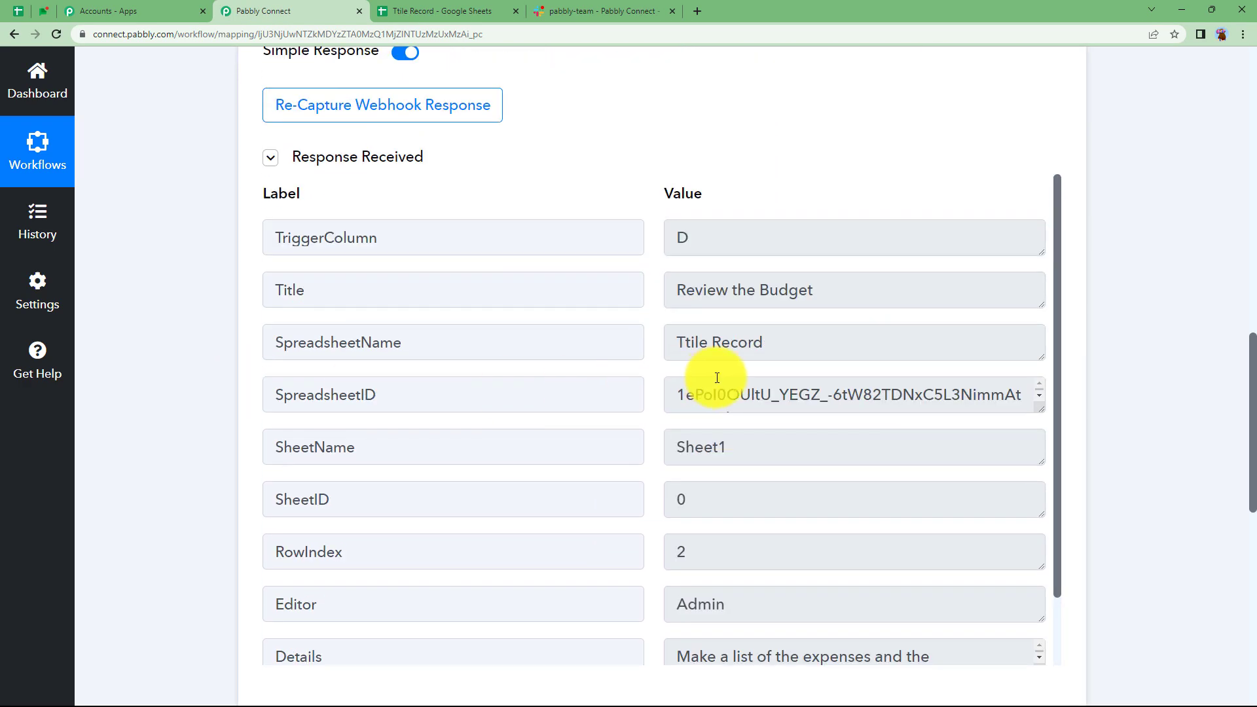
# - Check the spreadsheet name, title, details, editor and date fields in the Google Sheets trigger's received response
pyautogui.moveTo(795, 340); pyautogui.dragTo(597, 338)
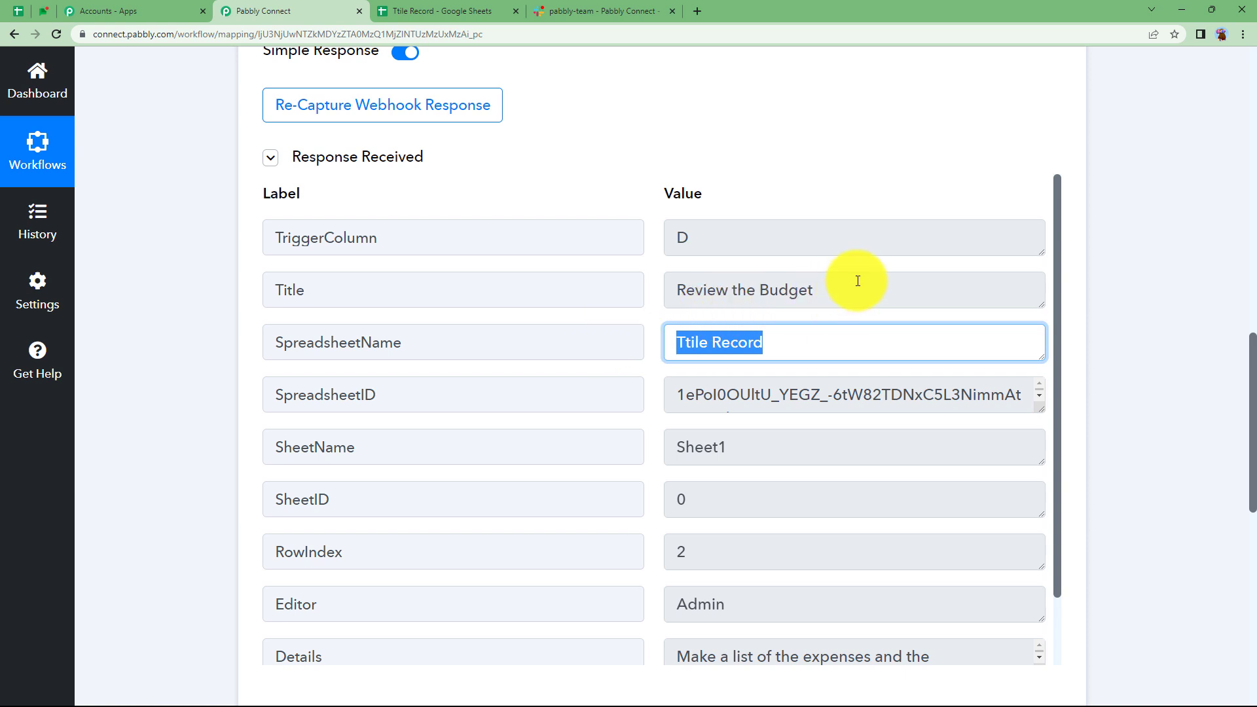
pyautogui.moveTo(857, 281); pyautogui.dragTo(622, 337)
pyautogui.scroll(-1, 624, 340)
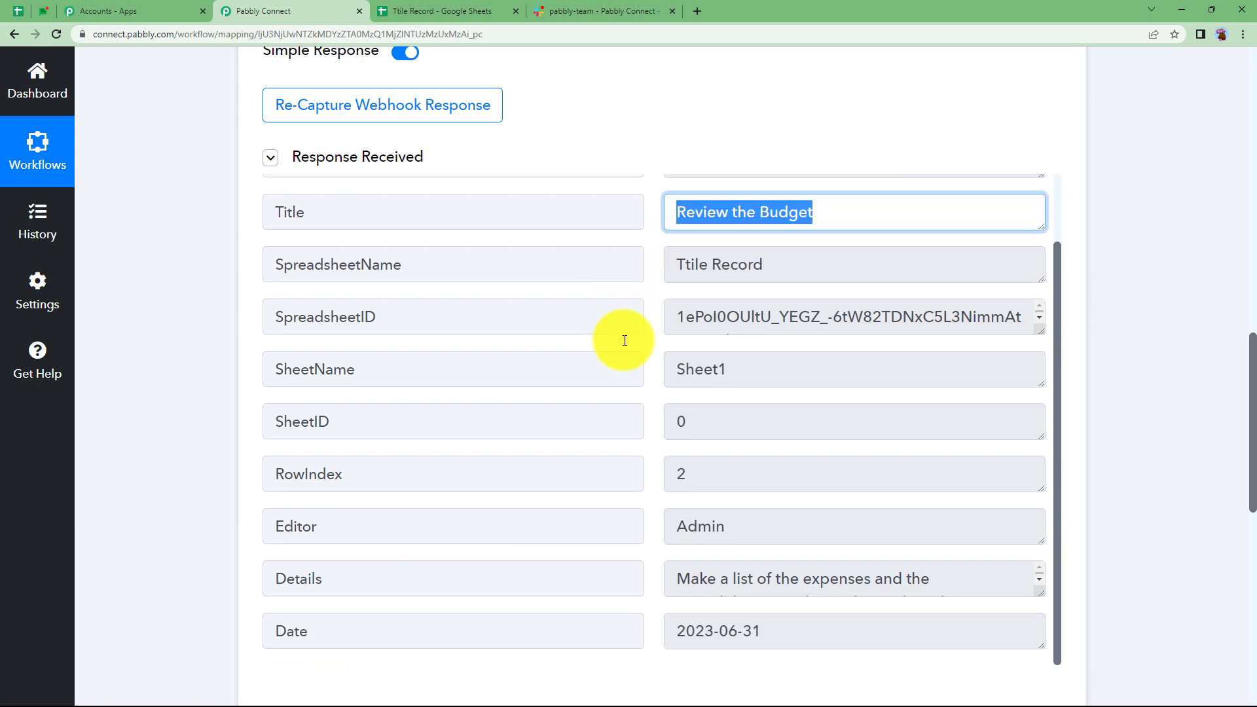
pyautogui.moveTo(954, 572); pyautogui.dragTo(684, 605)
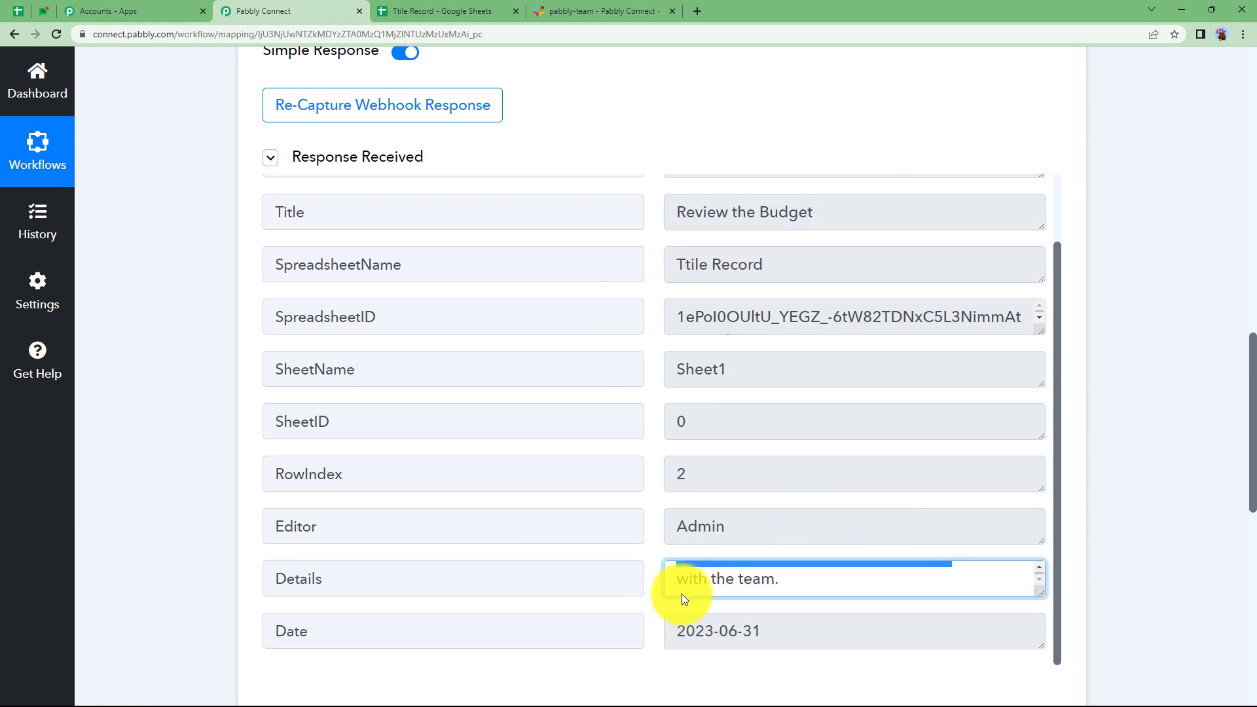
pyautogui.moveTo(716, 527); pyautogui.dragTo(646, 551)
pyautogui.moveTo(752, 625); pyautogui.dragTo(650, 638)
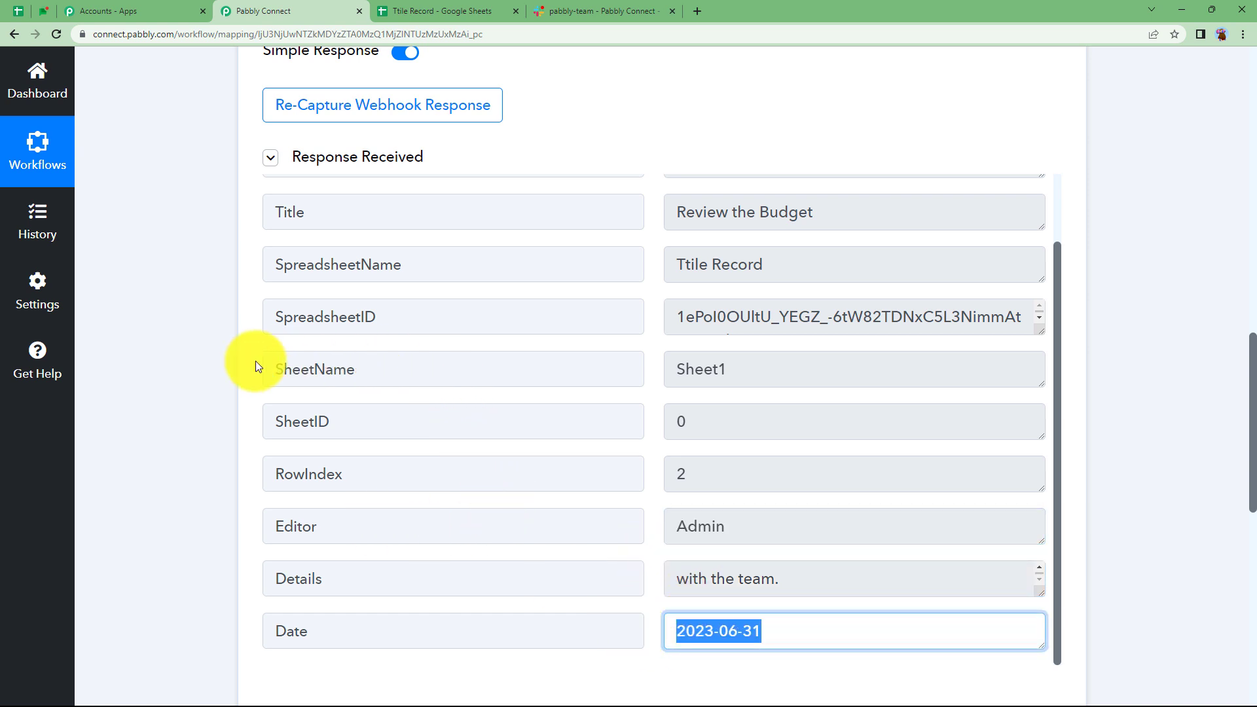
pyautogui.scroll(10, 229, 367)
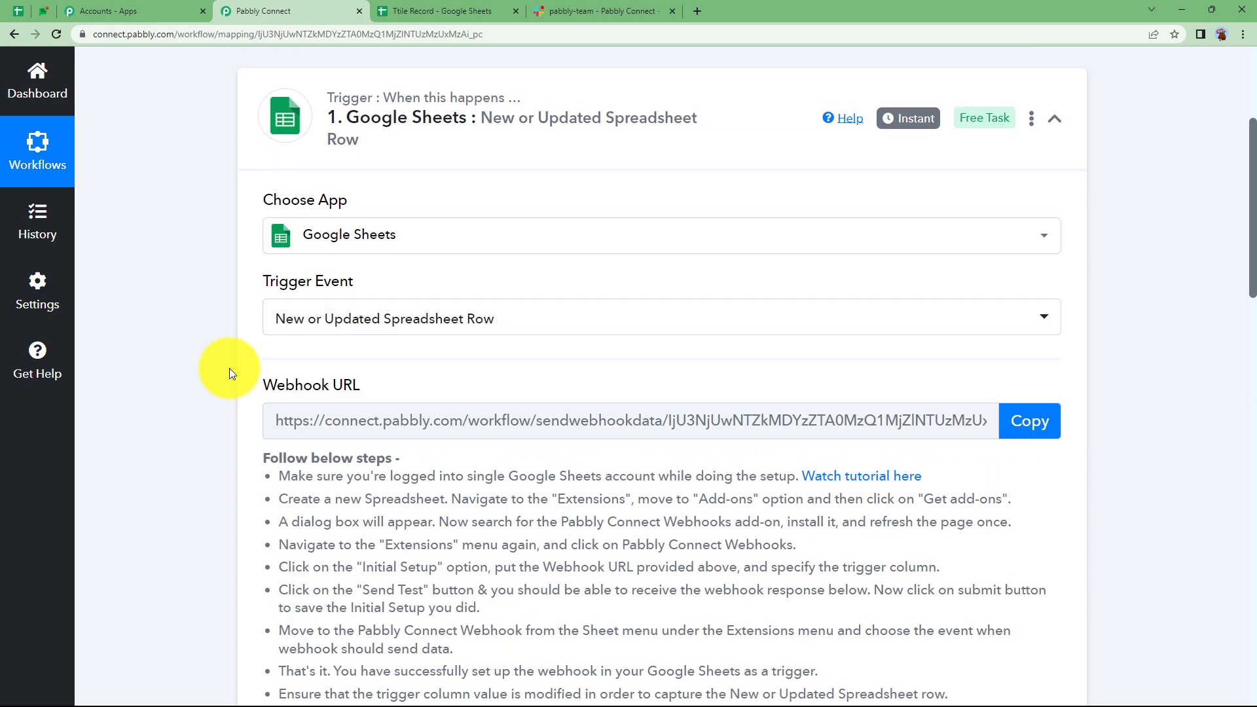
# - Back in the spreadsheet, close the Initial Setup and enable Send On Event for Pabbly Connect Webhooks
pyautogui.click(463, 8)
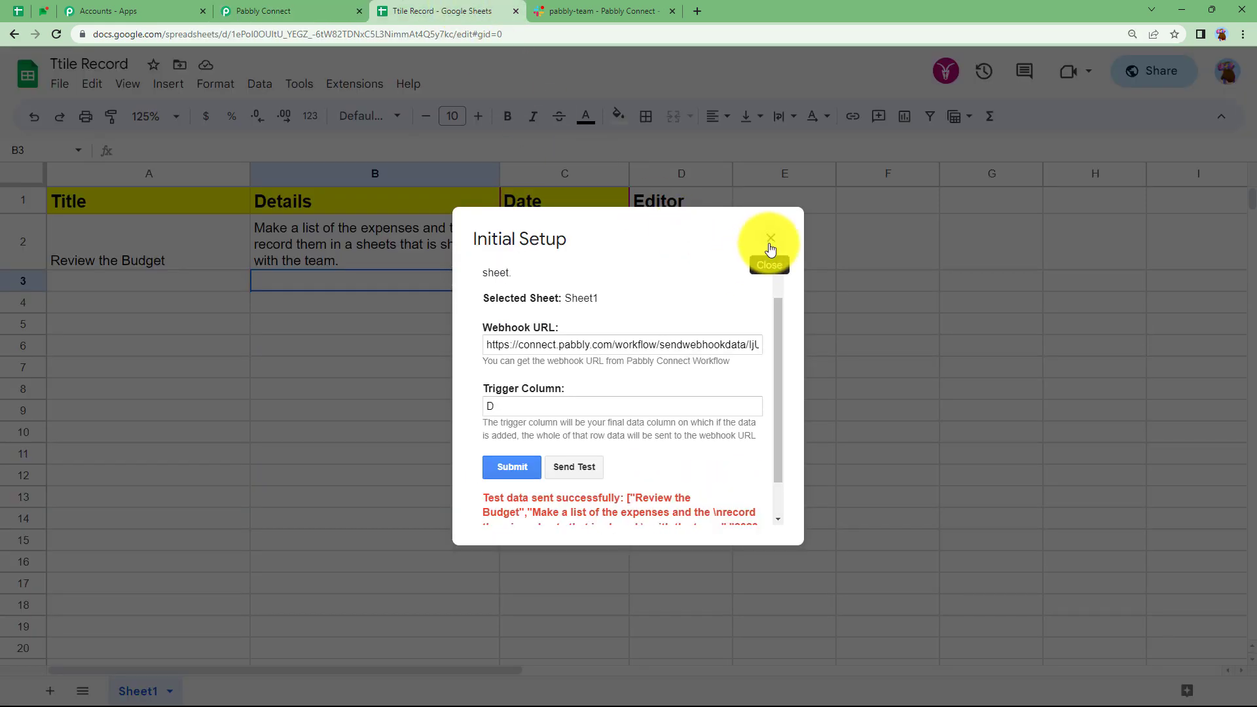
pyautogui.scroll(1, 630, 415)
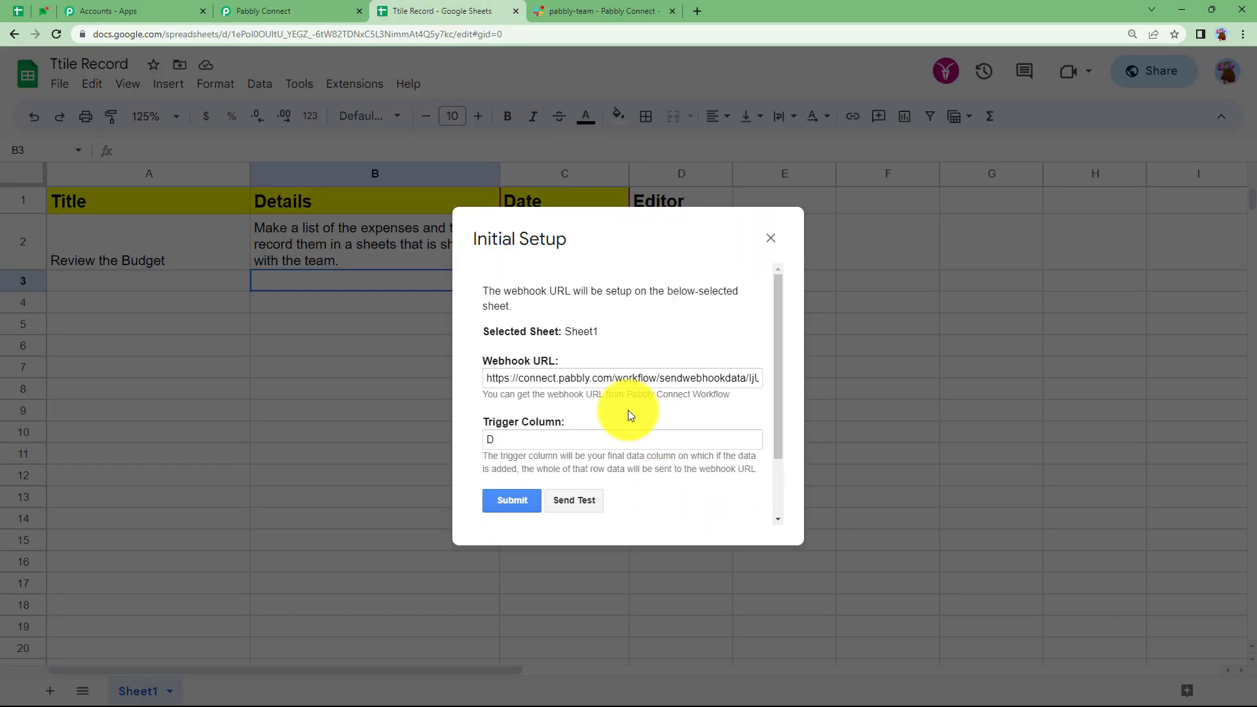
pyautogui.click(776, 240)
pyautogui.click(347, 83)
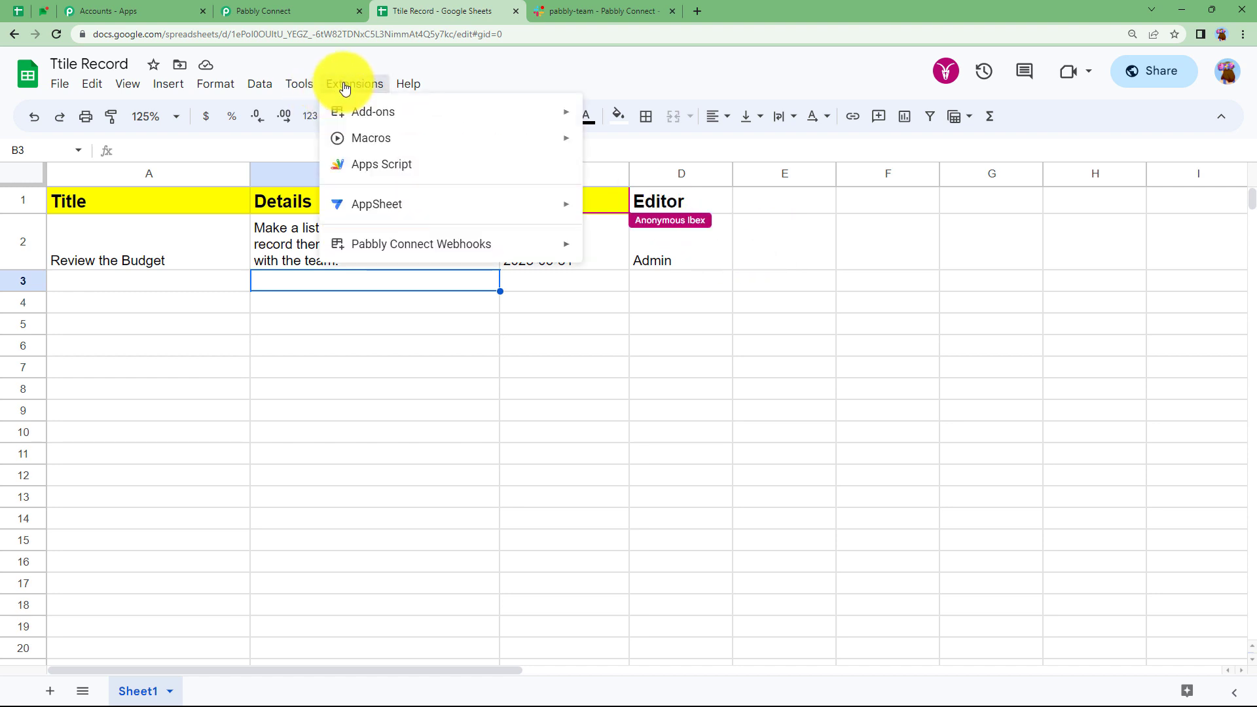
pyautogui.moveTo(373, 244)
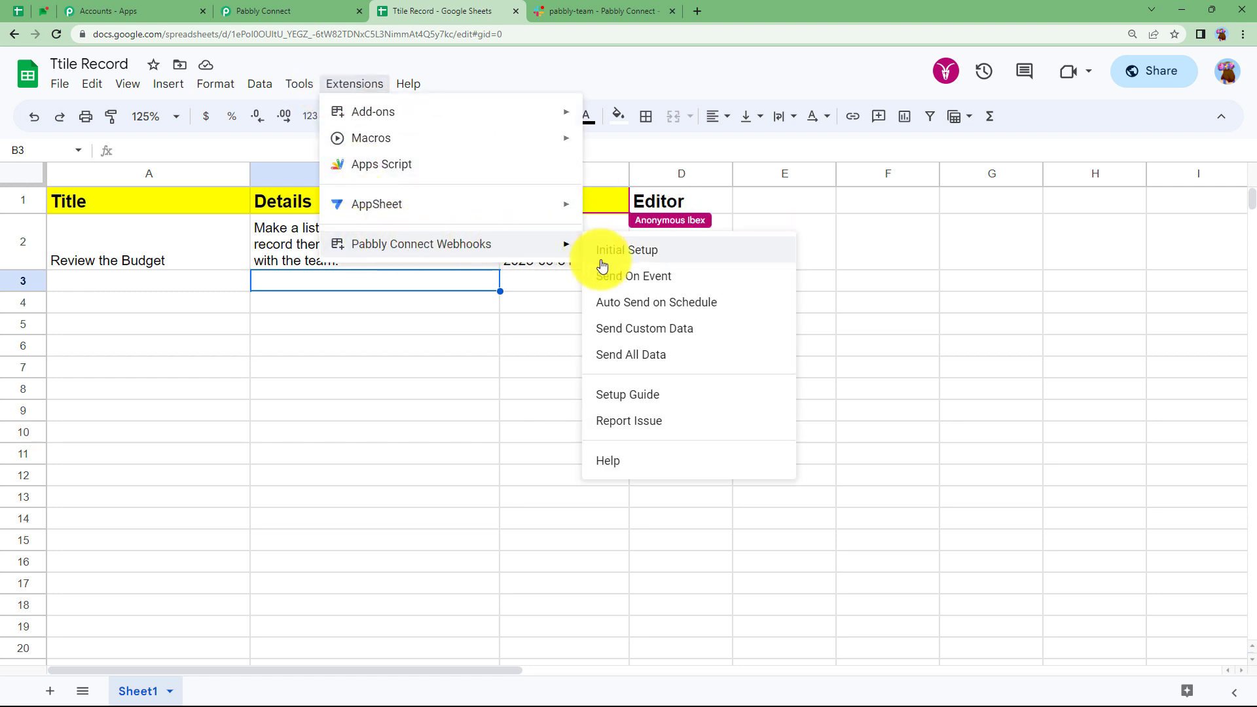
pyautogui.click(646, 286)
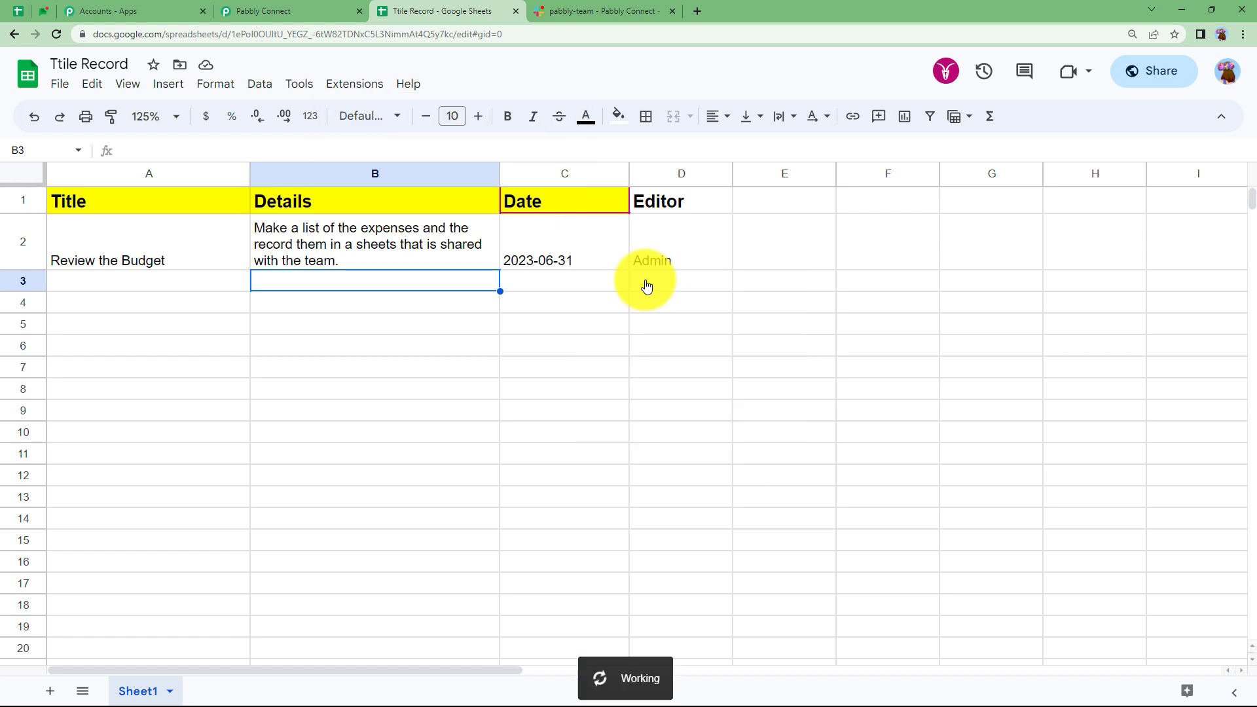
pyautogui.click(625, 283)
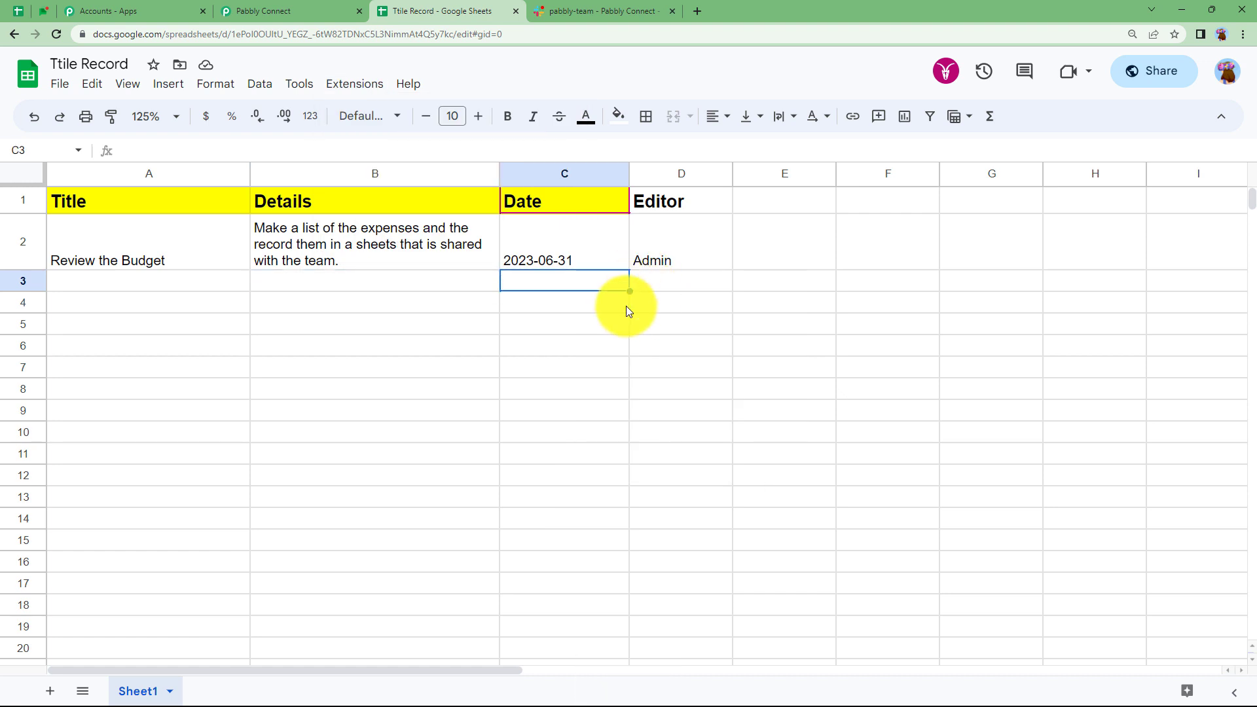
pyautogui.click(626, 305)
pyautogui.click(611, 329)
# - Return to the Pabbly Connect workflow and review the Google Sheets trigger's settings and received response
pyautogui.click(269, 11)
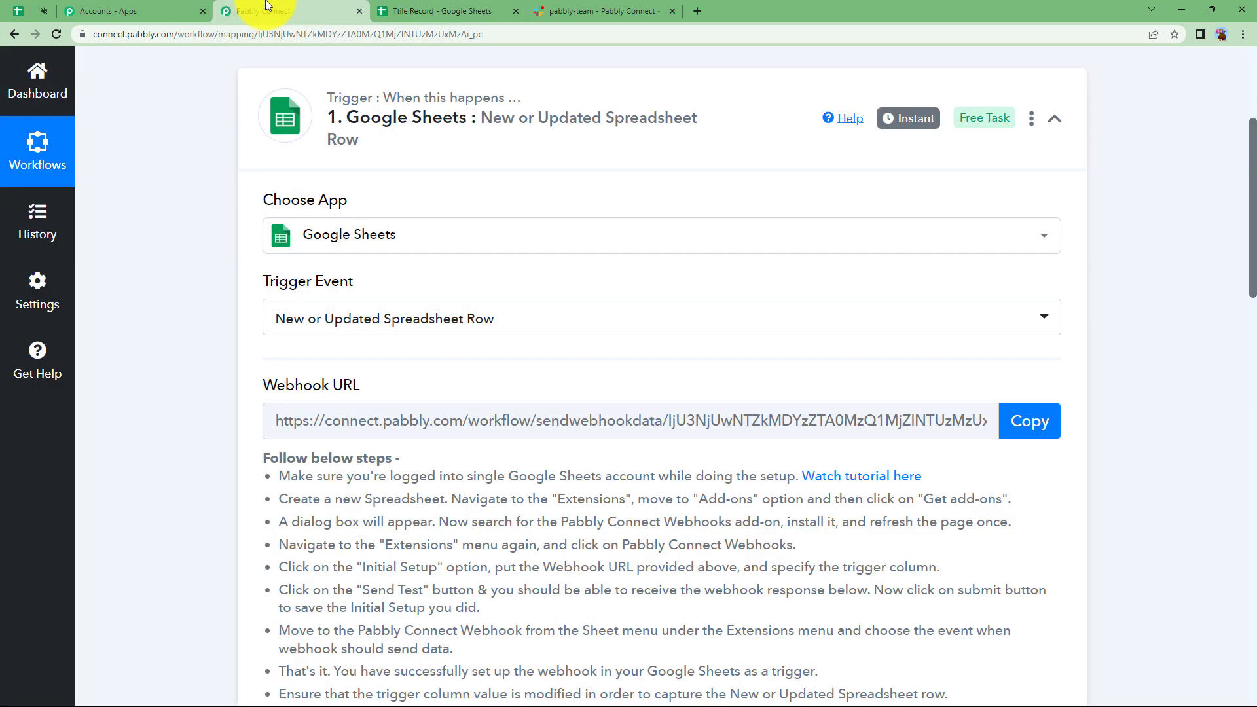
pyautogui.scroll(-8, 351, 335)
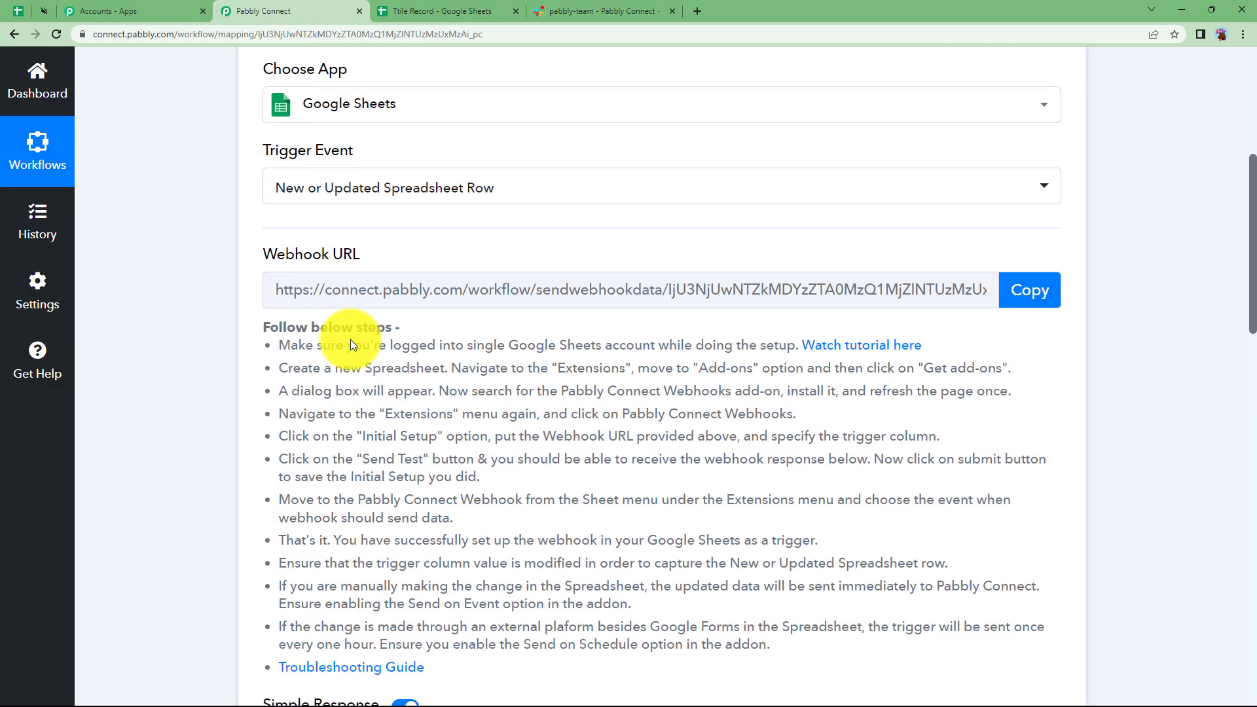
pyautogui.scroll(-4, 231, 452)
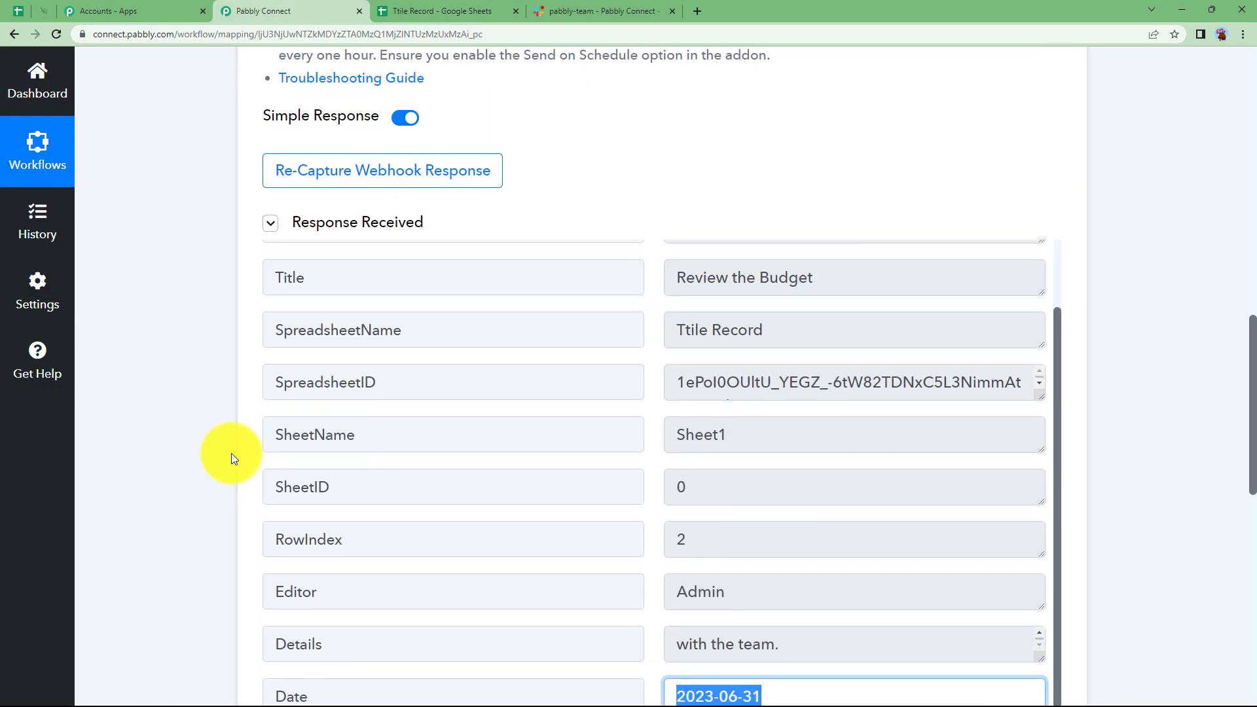
pyautogui.click(149, 385)
pyautogui.scroll(13, 149, 385)
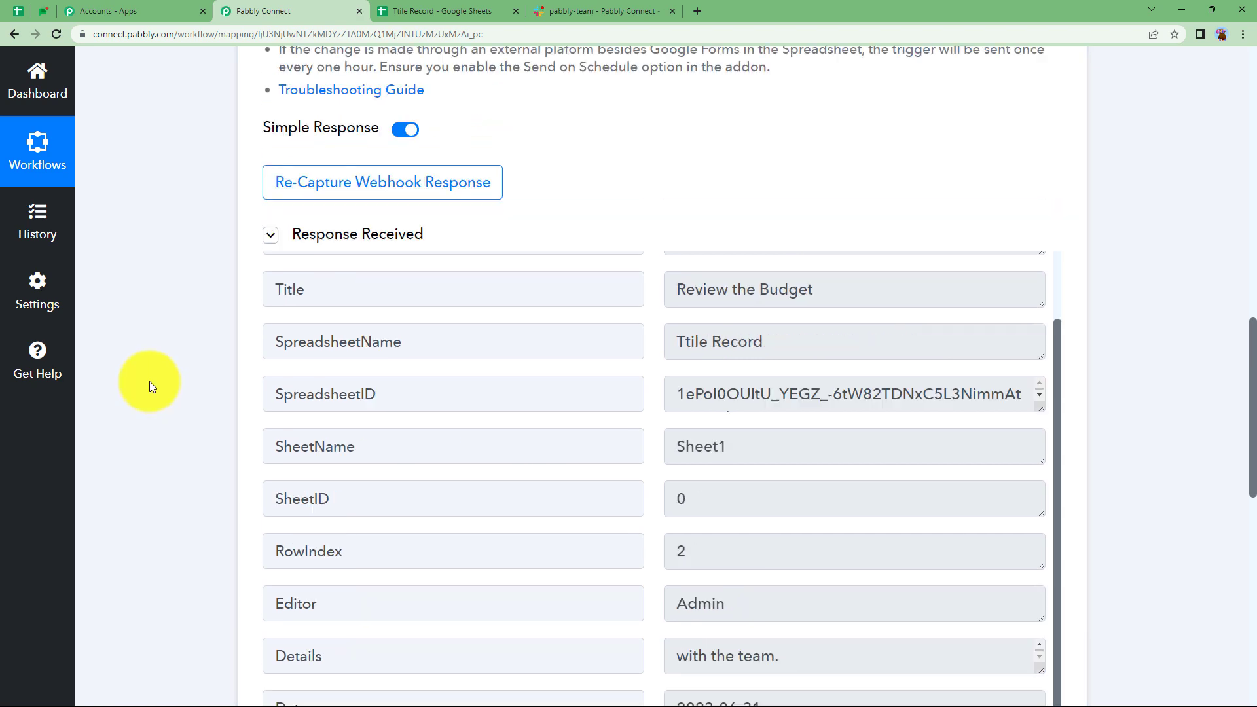
pyautogui.scroll(2, 149, 380)
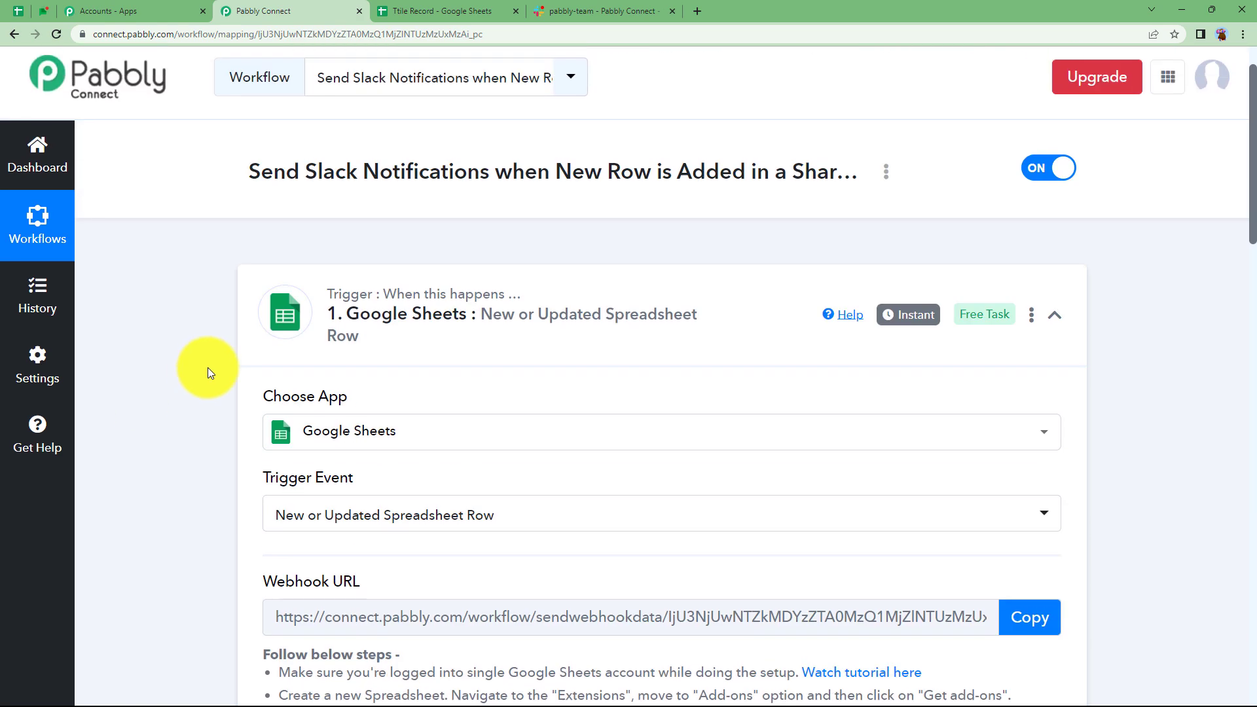
# - Collapse the Google Sheets trigger, expand the Slack action and set its action event to Send Channel Message
pyautogui.click(392, 357)
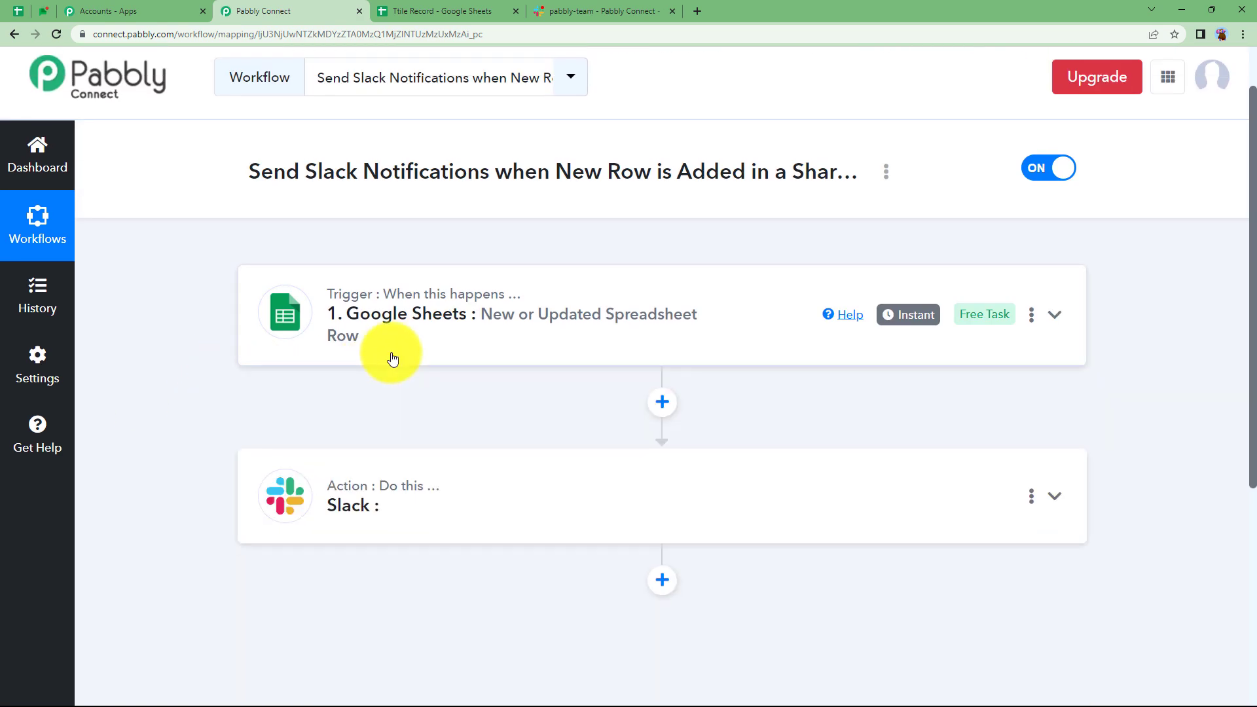
pyautogui.click(421, 484)
pyautogui.scroll(-2, 366, 524)
pyautogui.click(339, 568)
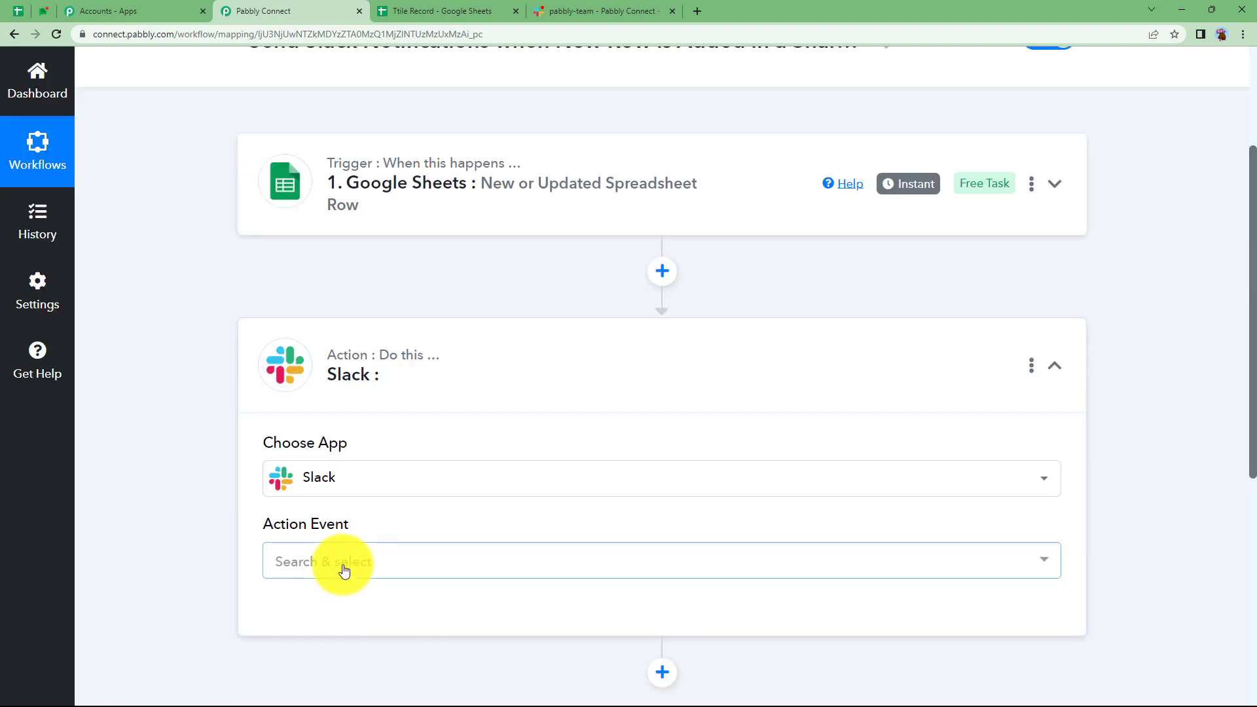
pyautogui.click(392, 172)
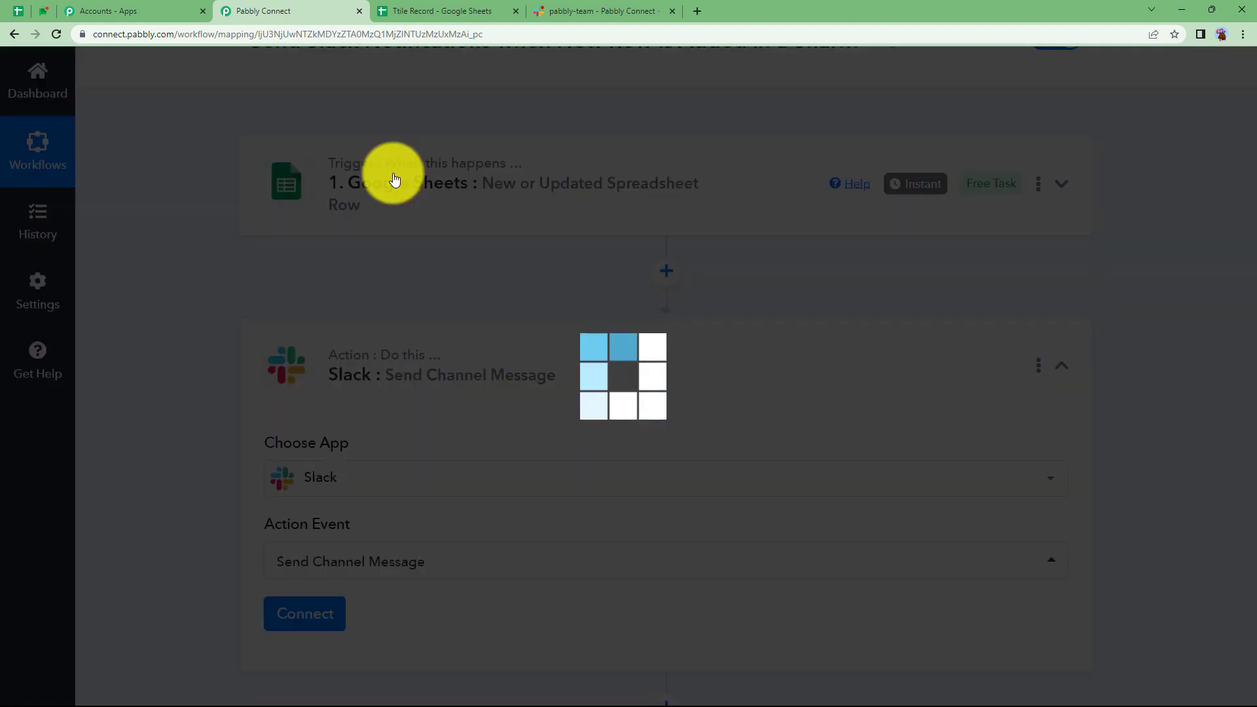
# - View the pabbly-team channel in Slack, and start adding a new Slack connection for the workflow's Send Channel Message action
pyautogui.scroll(-3, 177, 442)
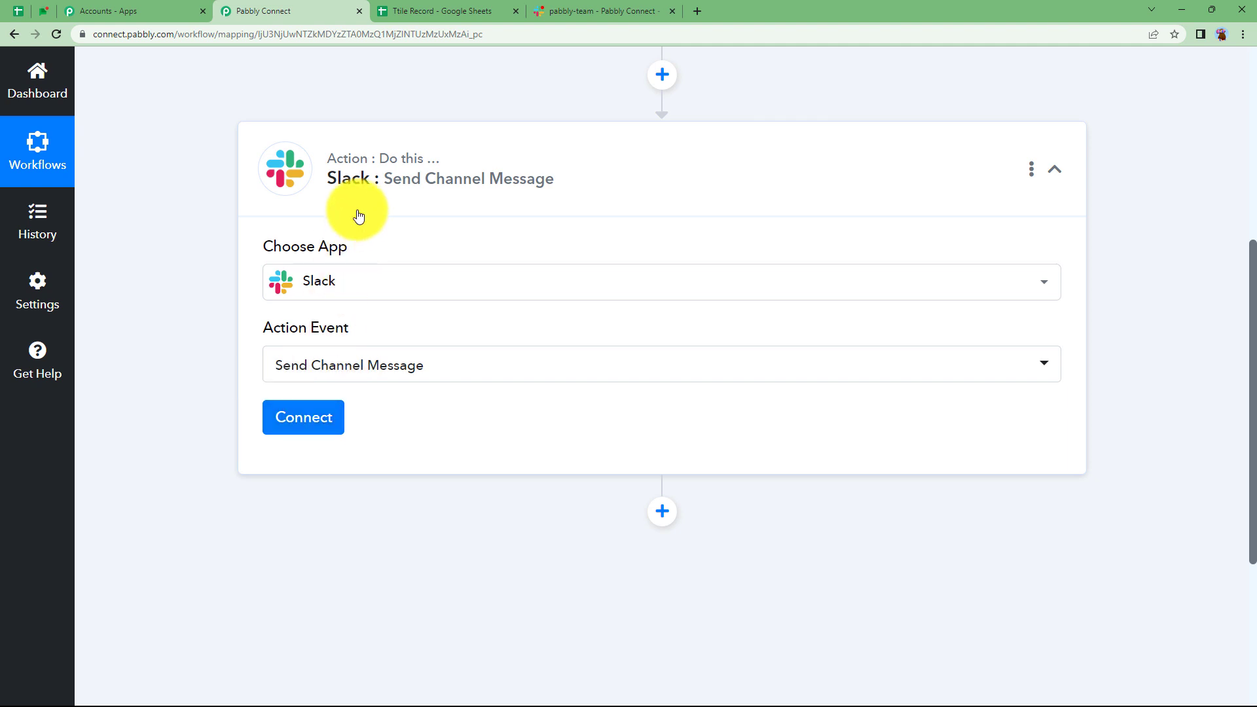
pyautogui.click(556, 12)
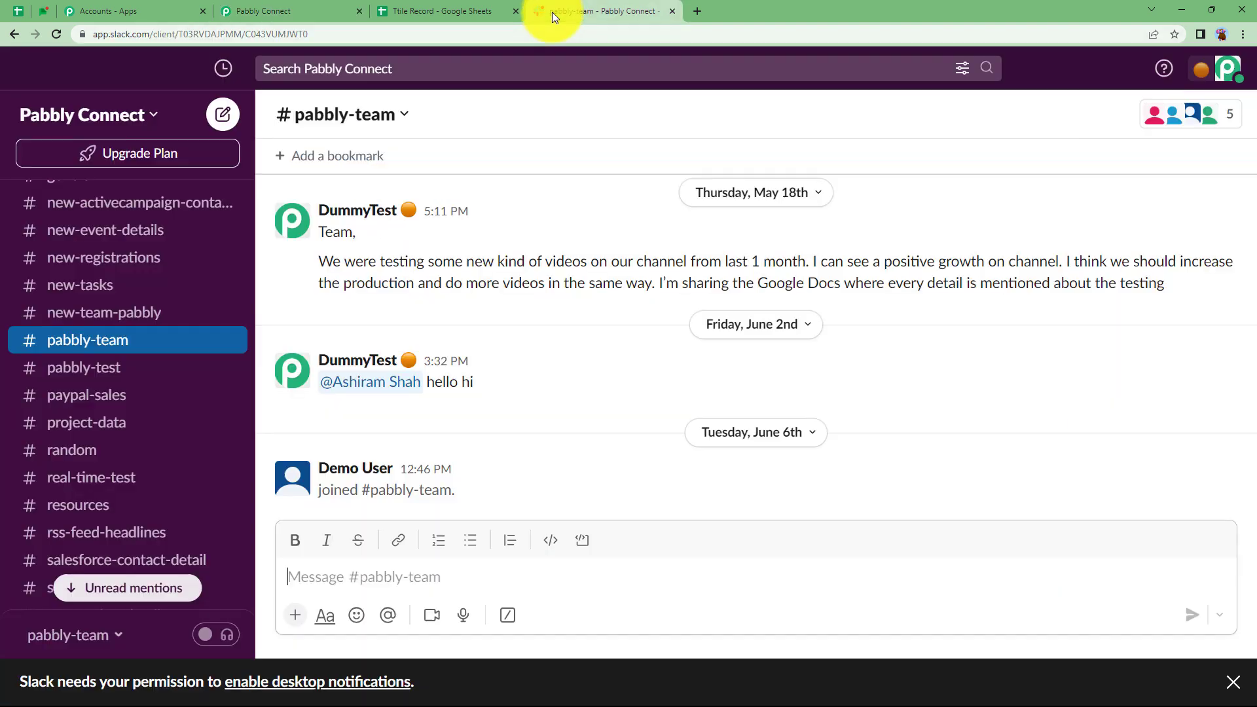
pyautogui.click(314, 11)
pyautogui.click(272, 419)
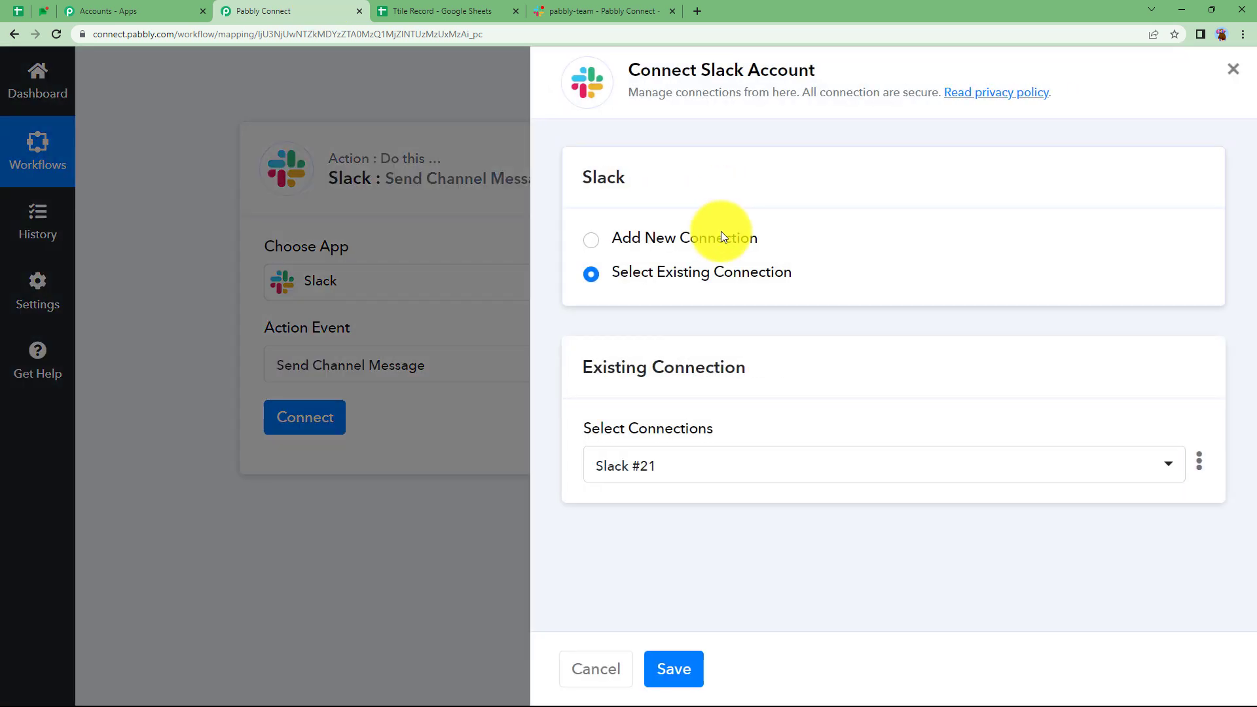
pyautogui.click(721, 237)
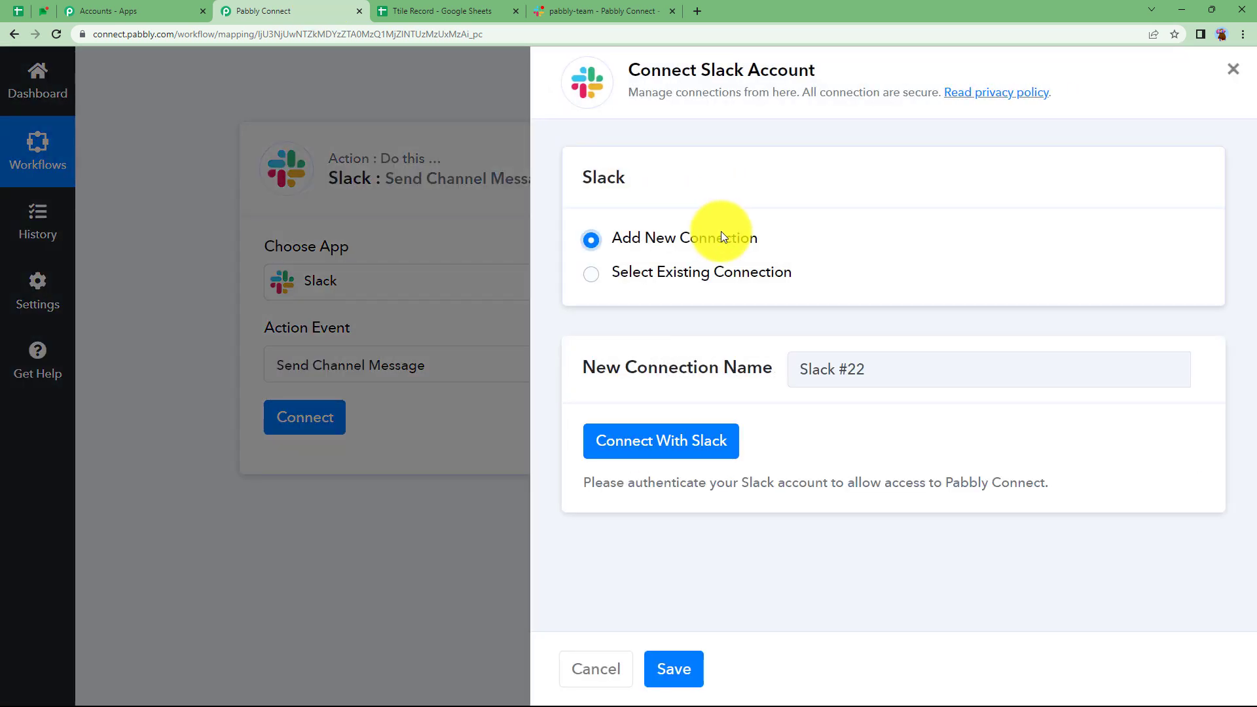
pyautogui.click(690, 434)
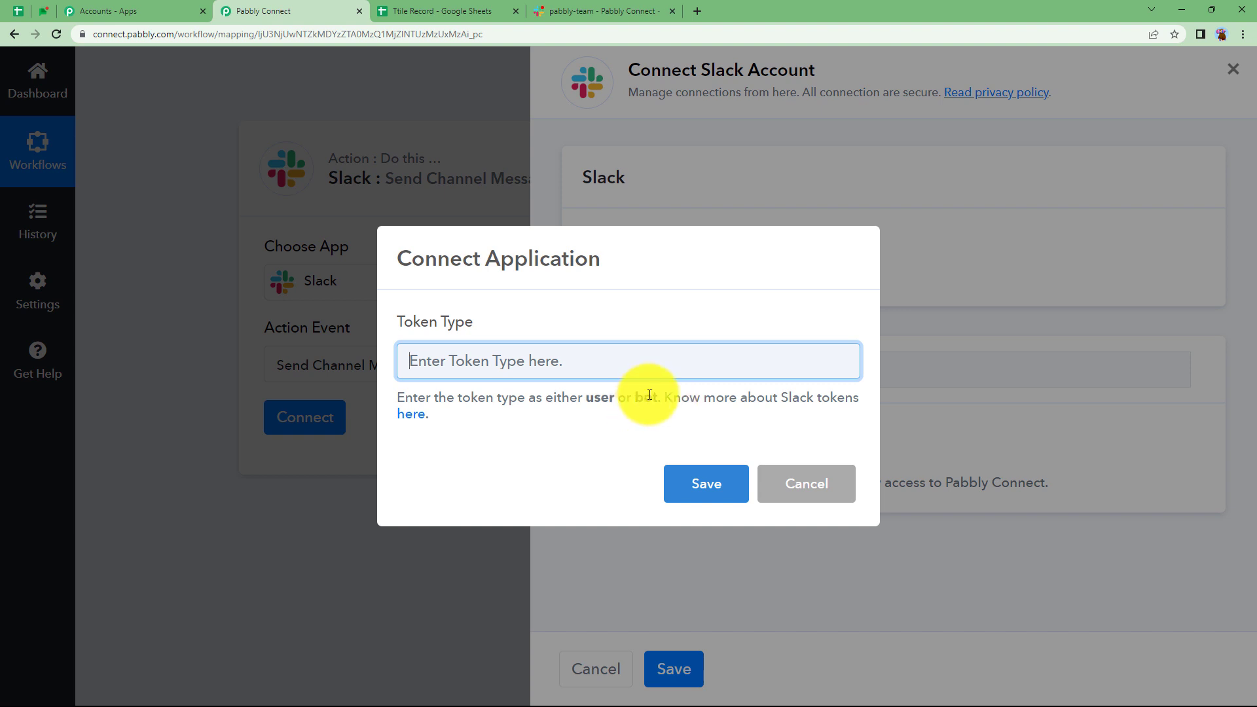
# - Open the Slack token help page, compare the permissions of the user and bot token types, and return to the workflow
pyautogui.click(417, 419)
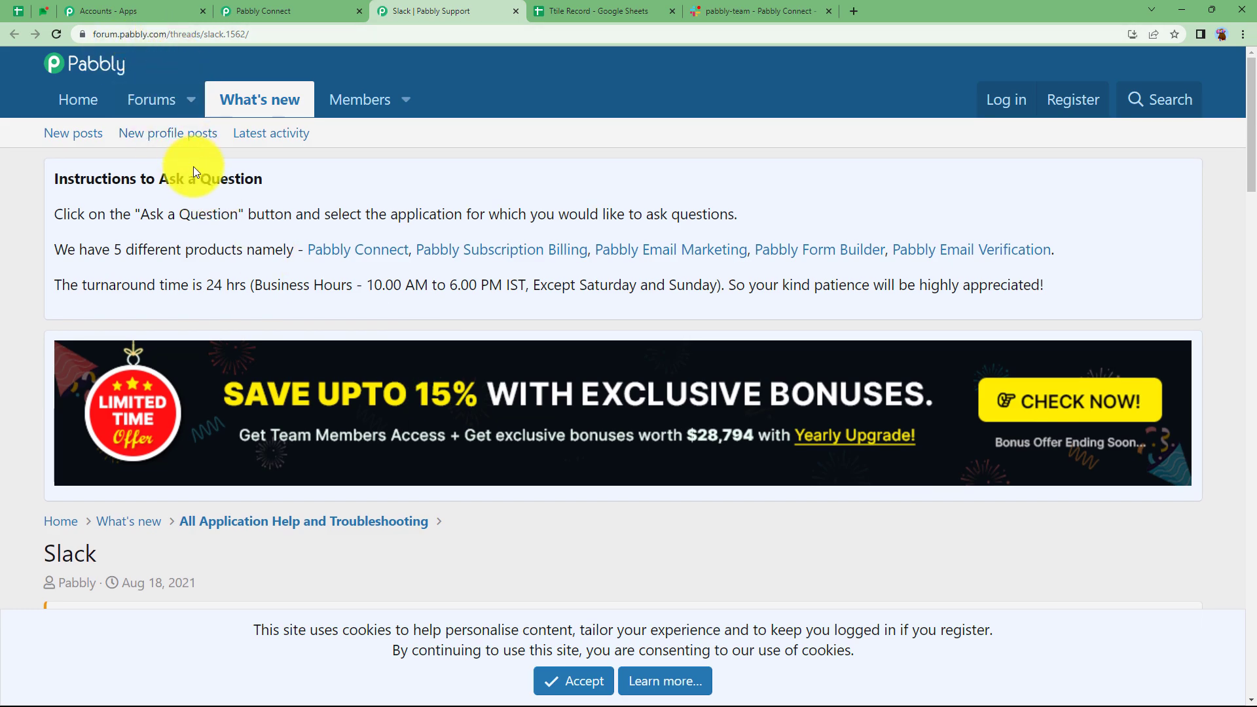
pyautogui.scroll(-8, 260, 413)
pyautogui.scroll(-9, 261, 416)
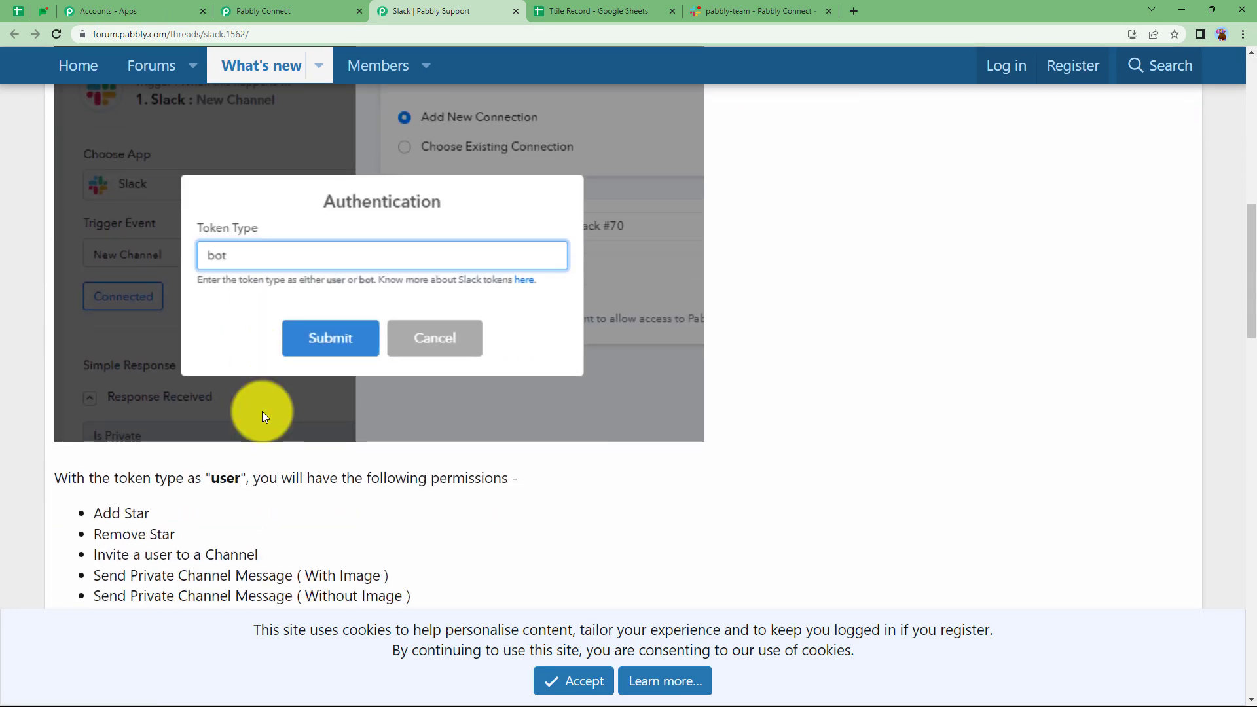
pyautogui.scroll(1, 243, 201)
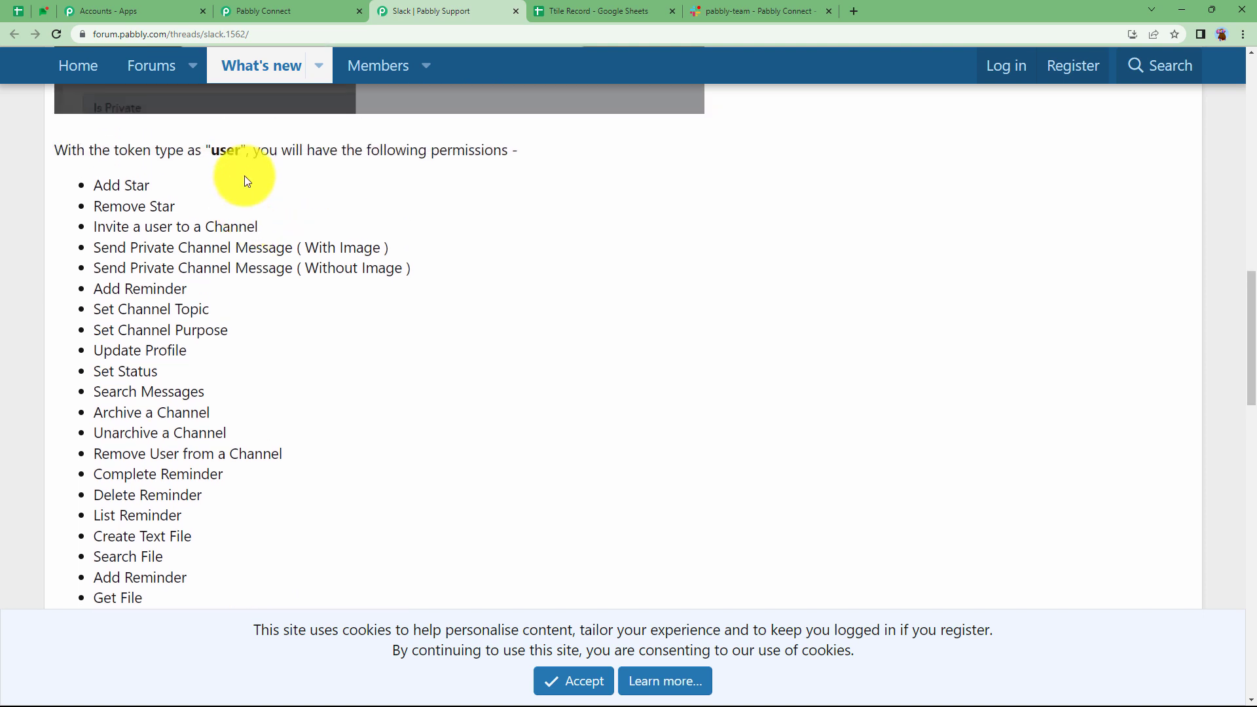
pyautogui.click(294, 8)
pyautogui.click(449, 9)
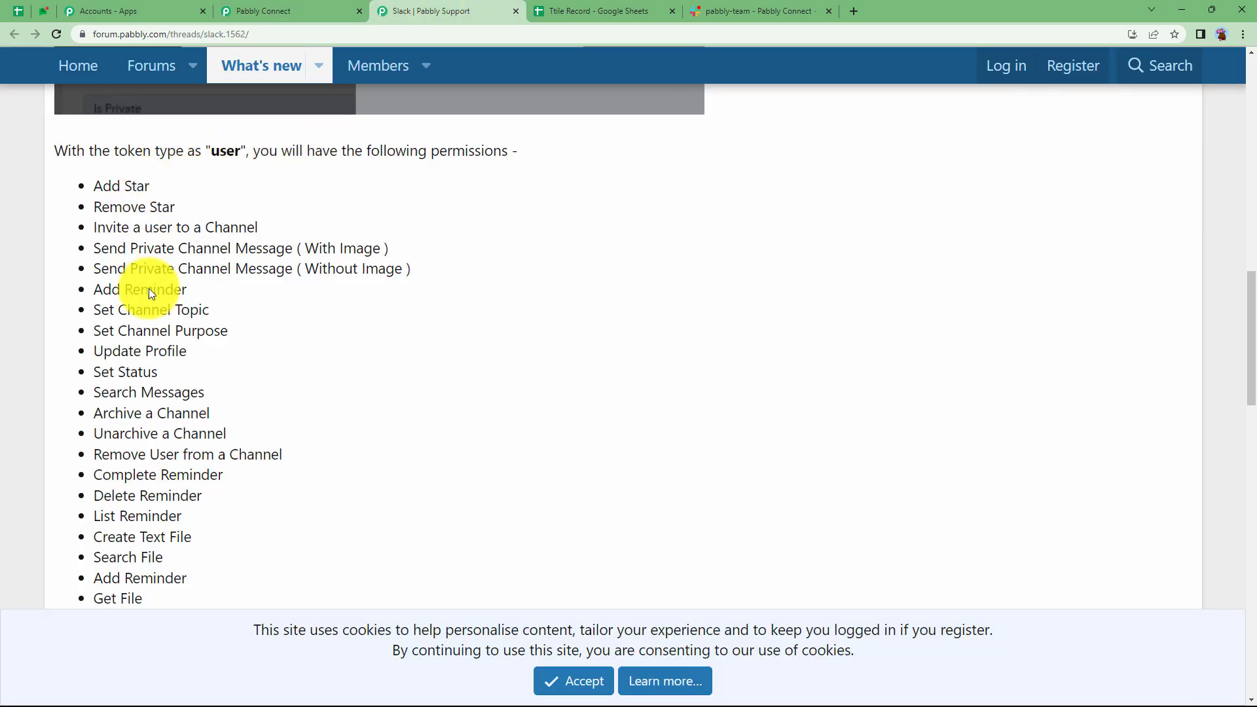
pyautogui.scroll(-7, 162, 504)
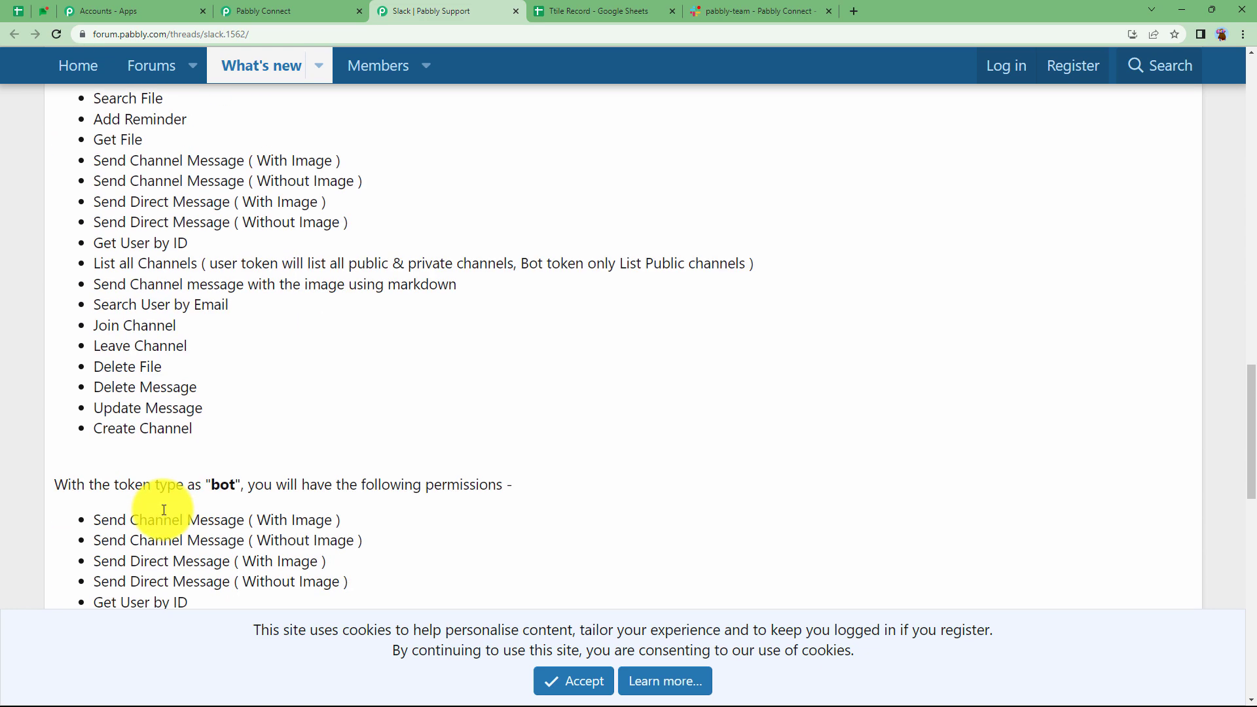
pyautogui.scroll(-6, 163, 509)
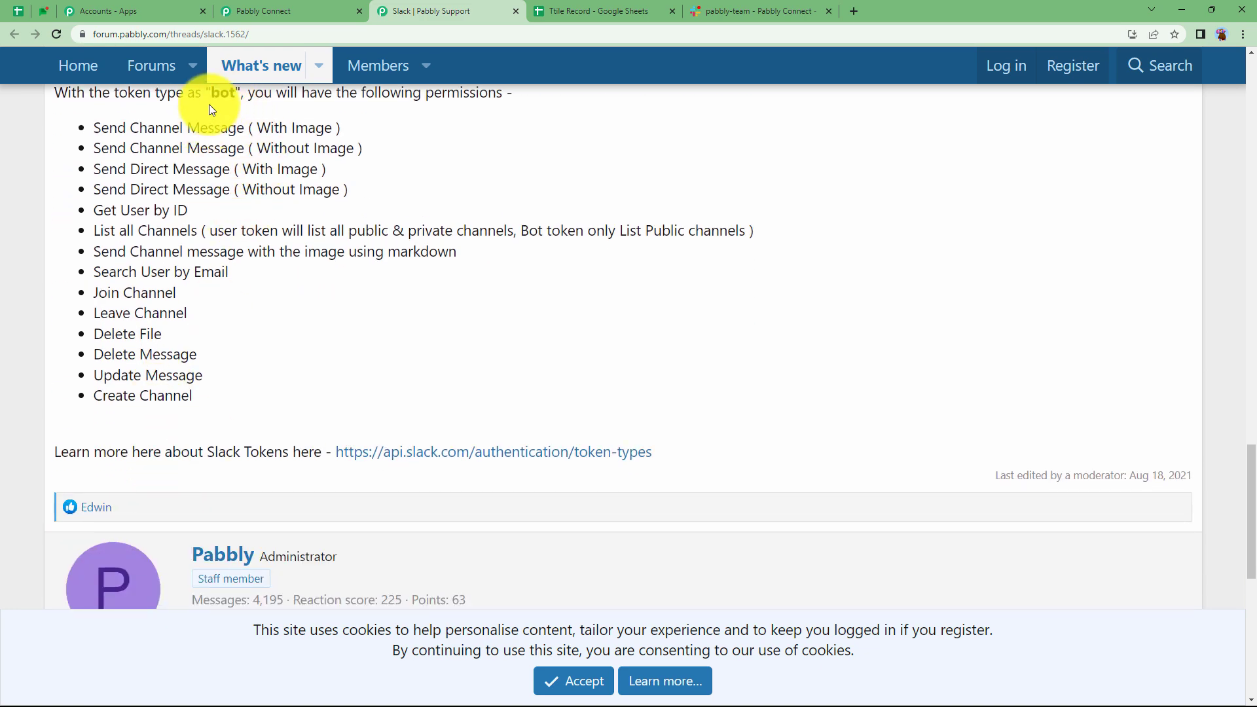
pyautogui.scroll(3, 195, 365)
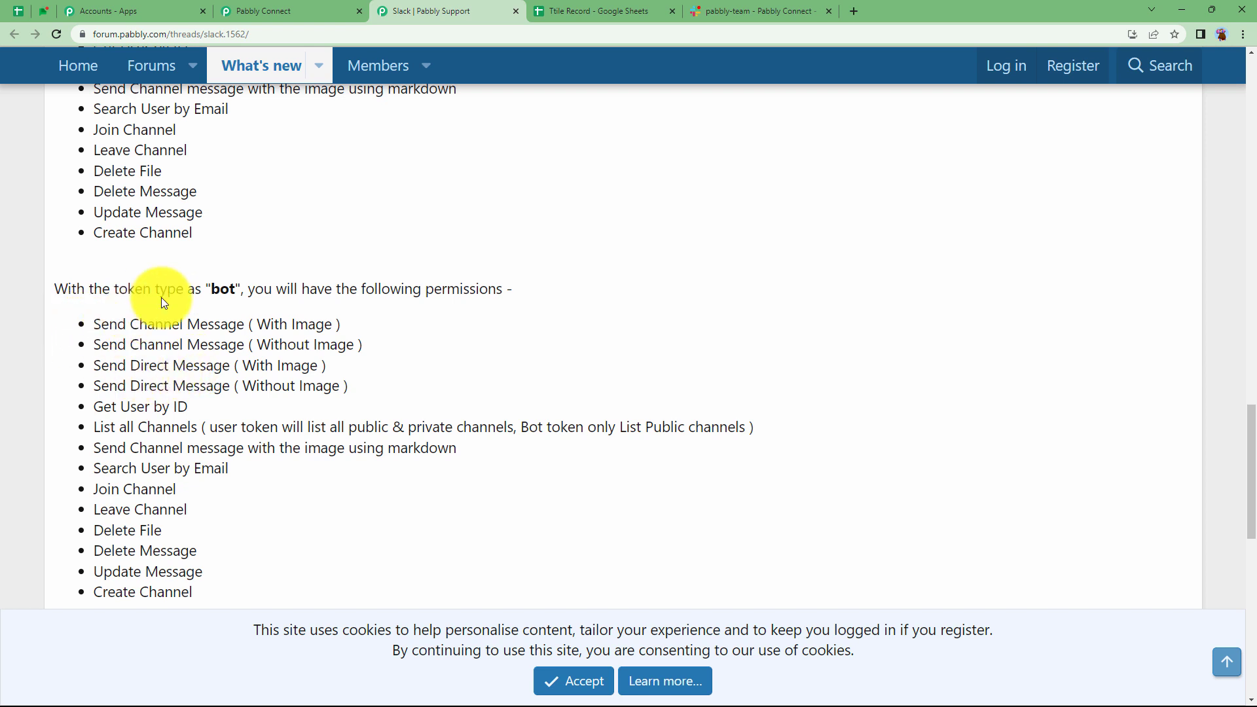
pyautogui.moveTo(91, 345); pyautogui.dragTo(378, 348)
pyautogui.click(307, 11)
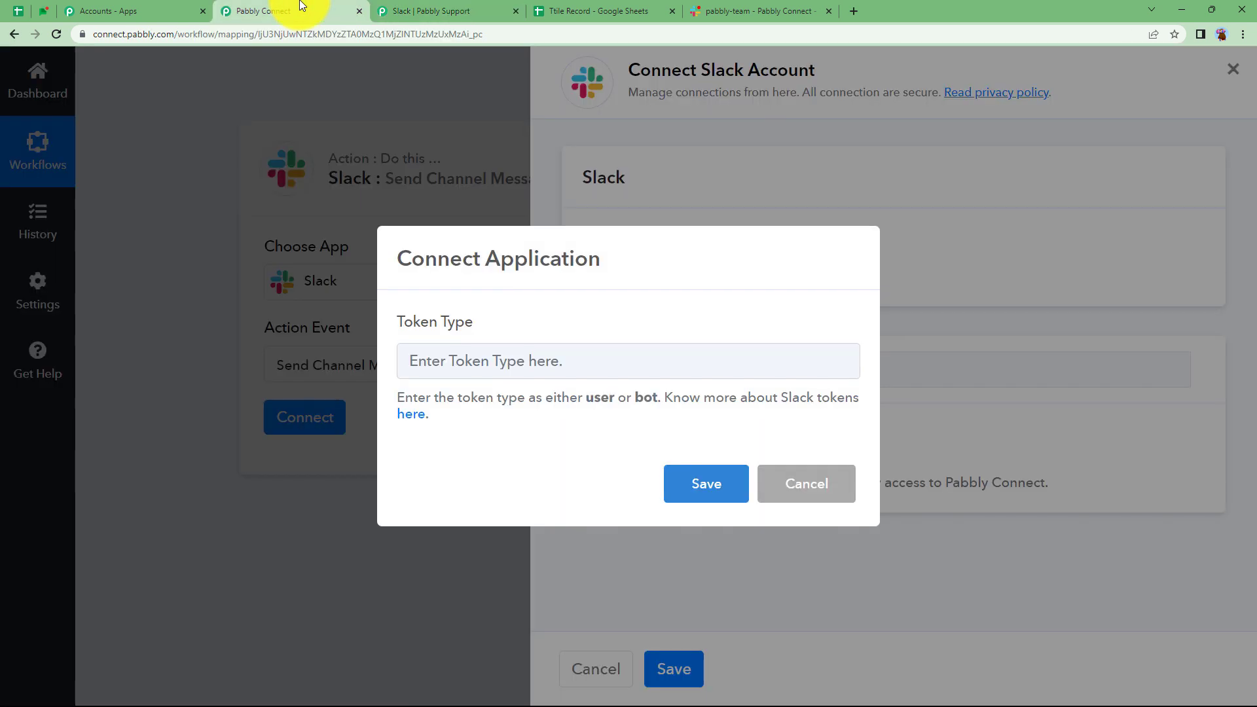
# - Connect the Slack account with the token type BOT and allow Pabbly Connect access to the Slack workspace
pyautogui.click(504, 375)
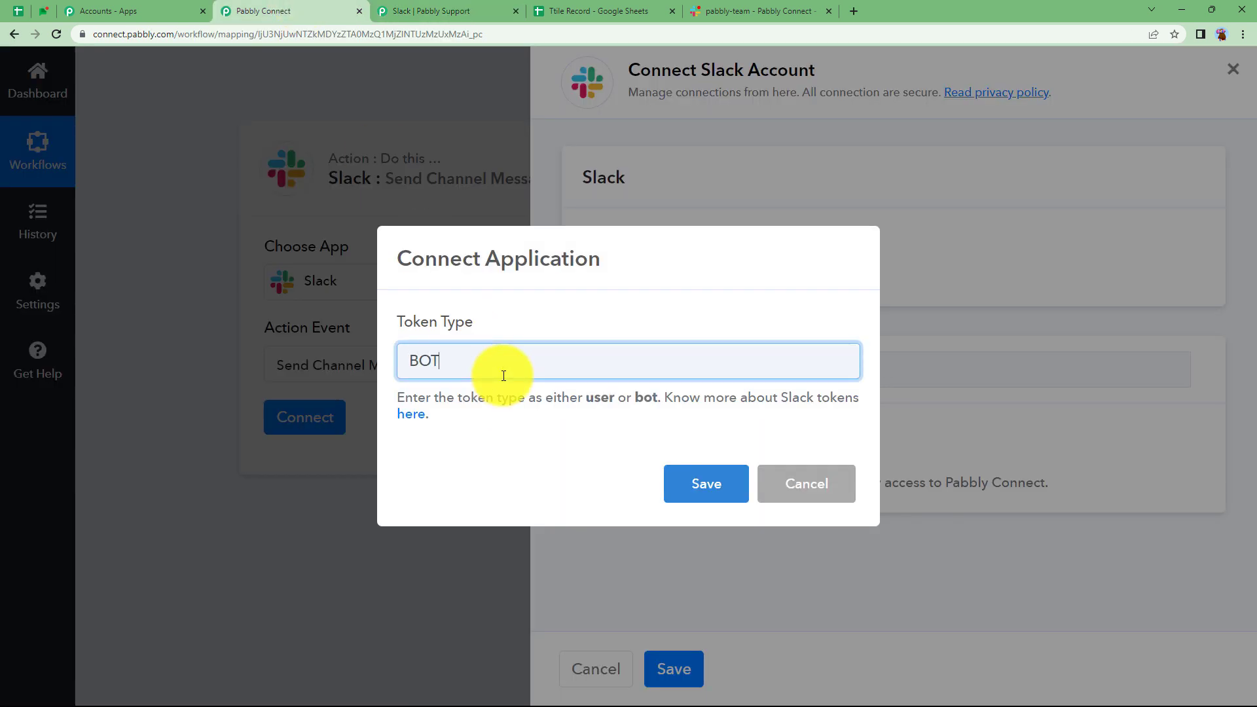
pyautogui.write('BOT')
pyautogui.click(694, 481)
pyautogui.click(712, 452)
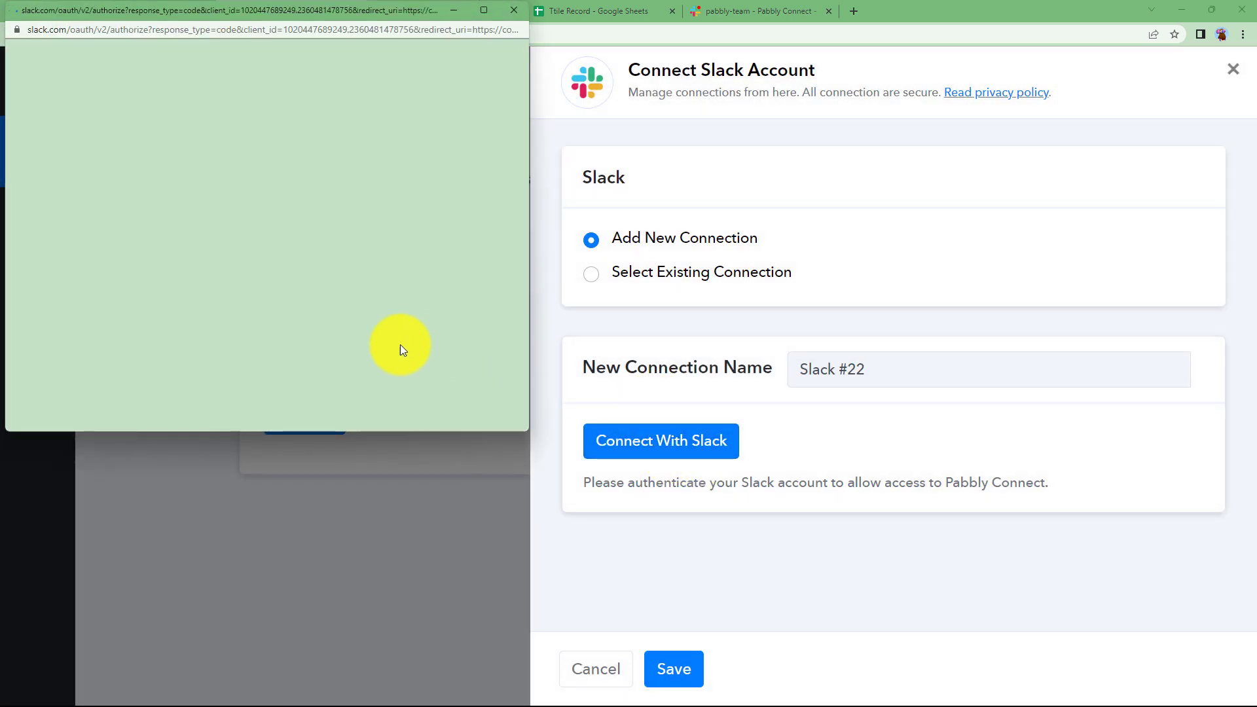
pyautogui.scroll(-10, 292, 268)
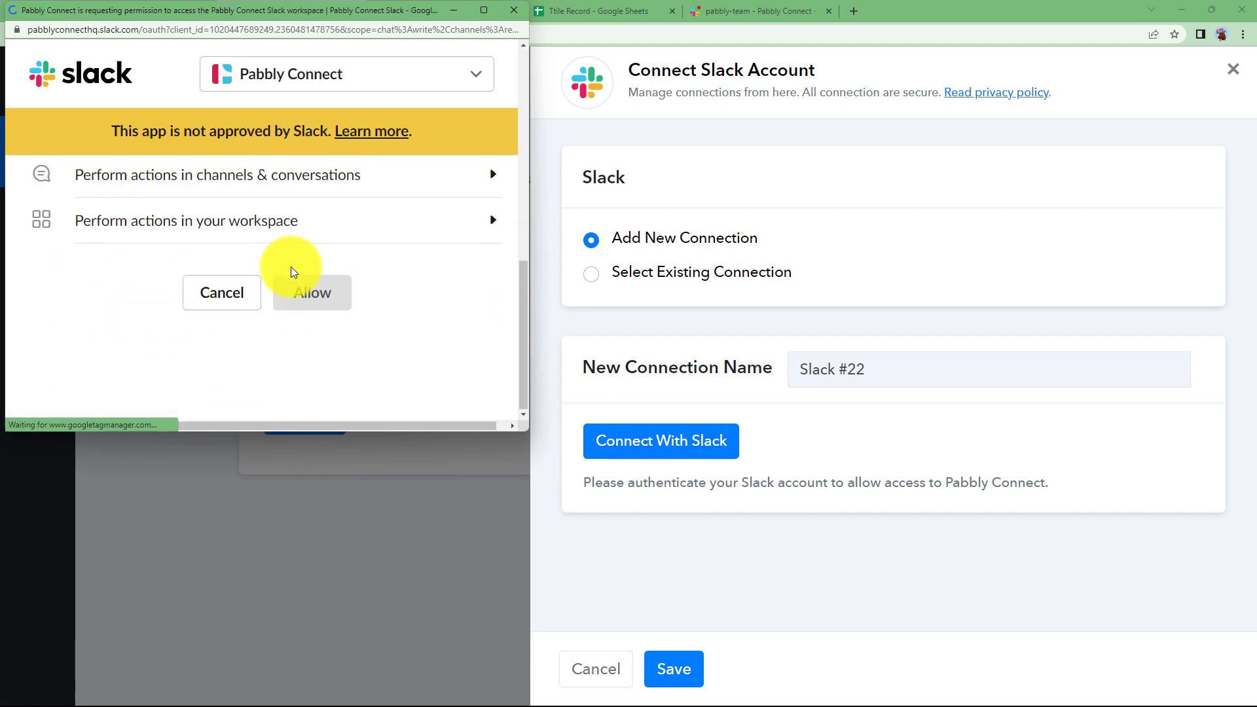
pyautogui.click(330, 291)
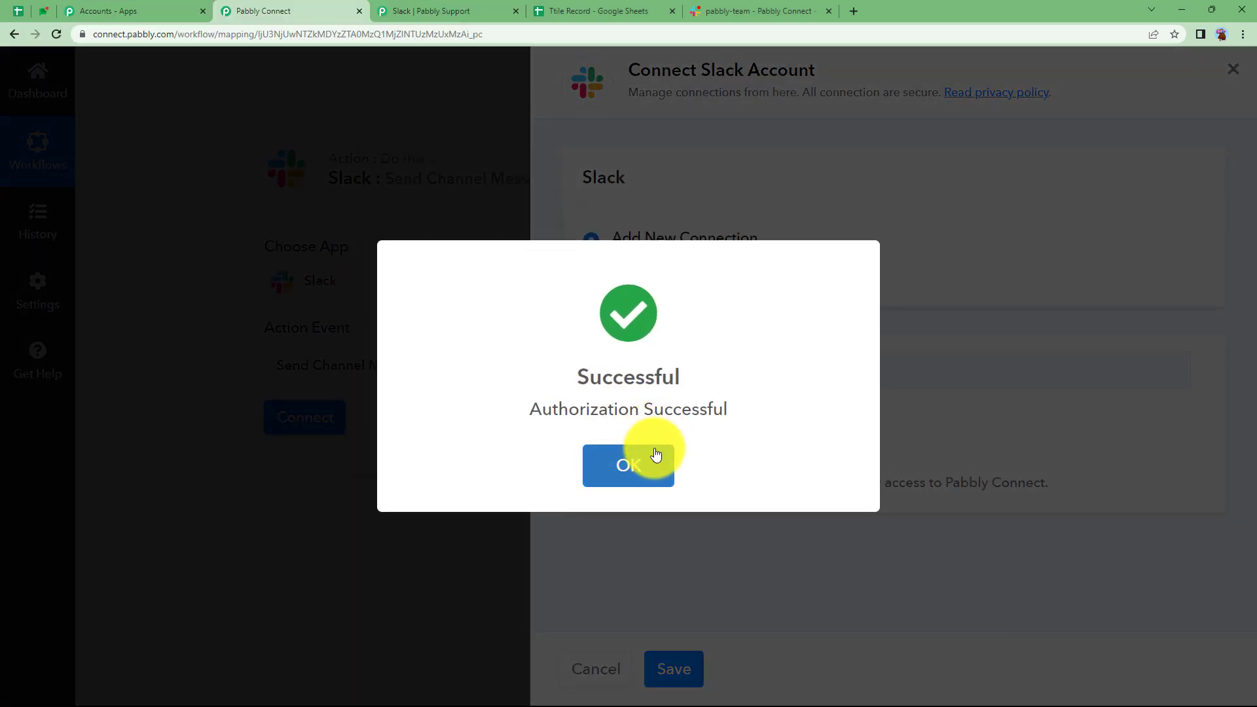
pyautogui.click(625, 455)
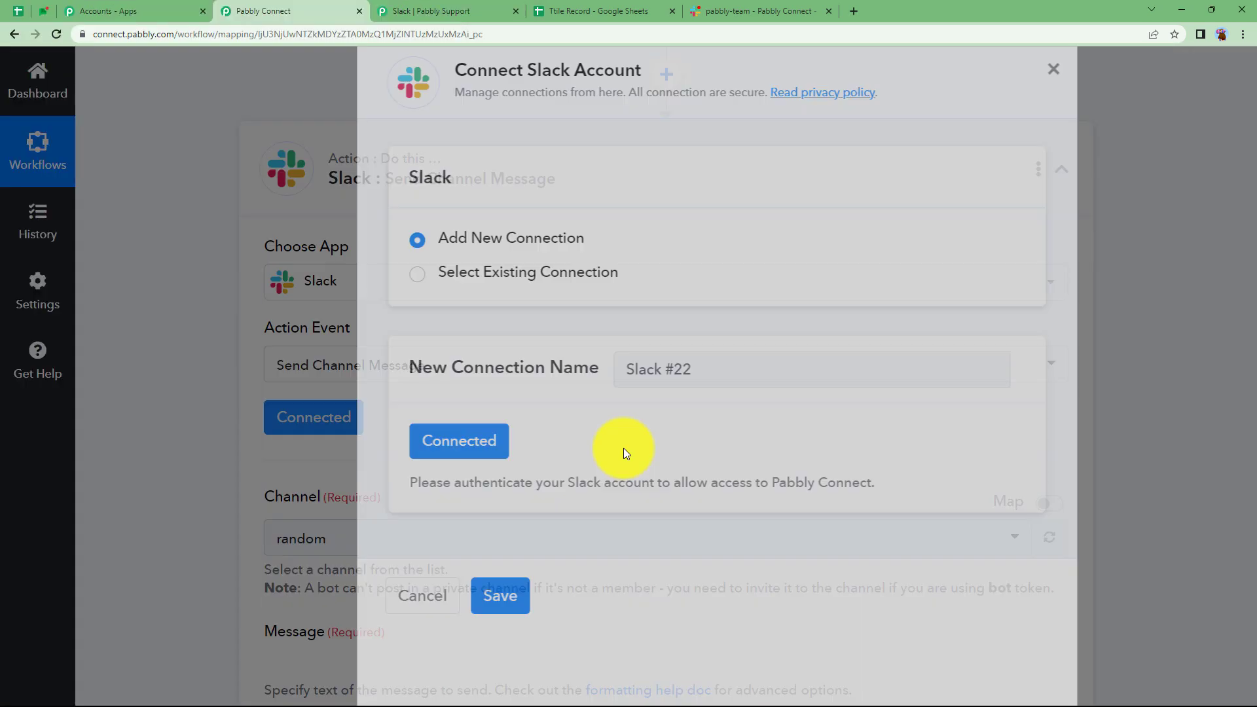
# - Switch to the Slack workspace and look through its channels and direct messages to find the target channel
pyautogui.scroll(-2, 426, 461)
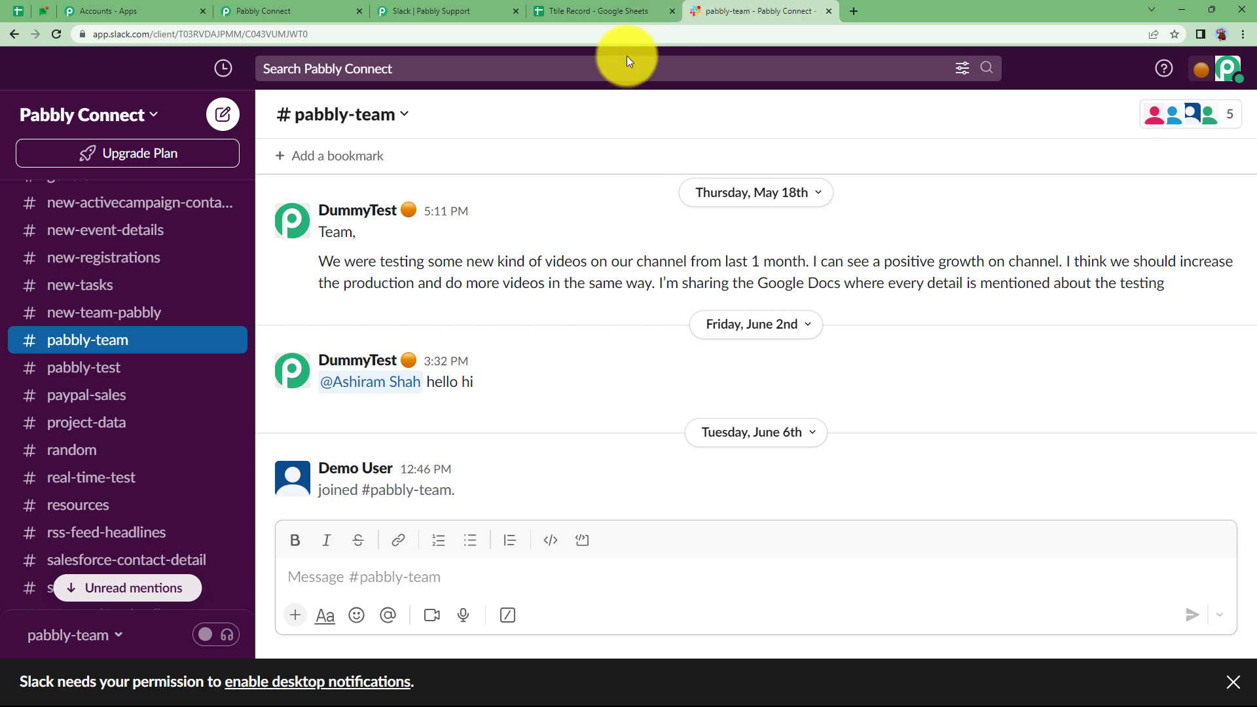
pyautogui.scroll(-4, 135, 390)
pyautogui.scroll(-3, 135, 393)
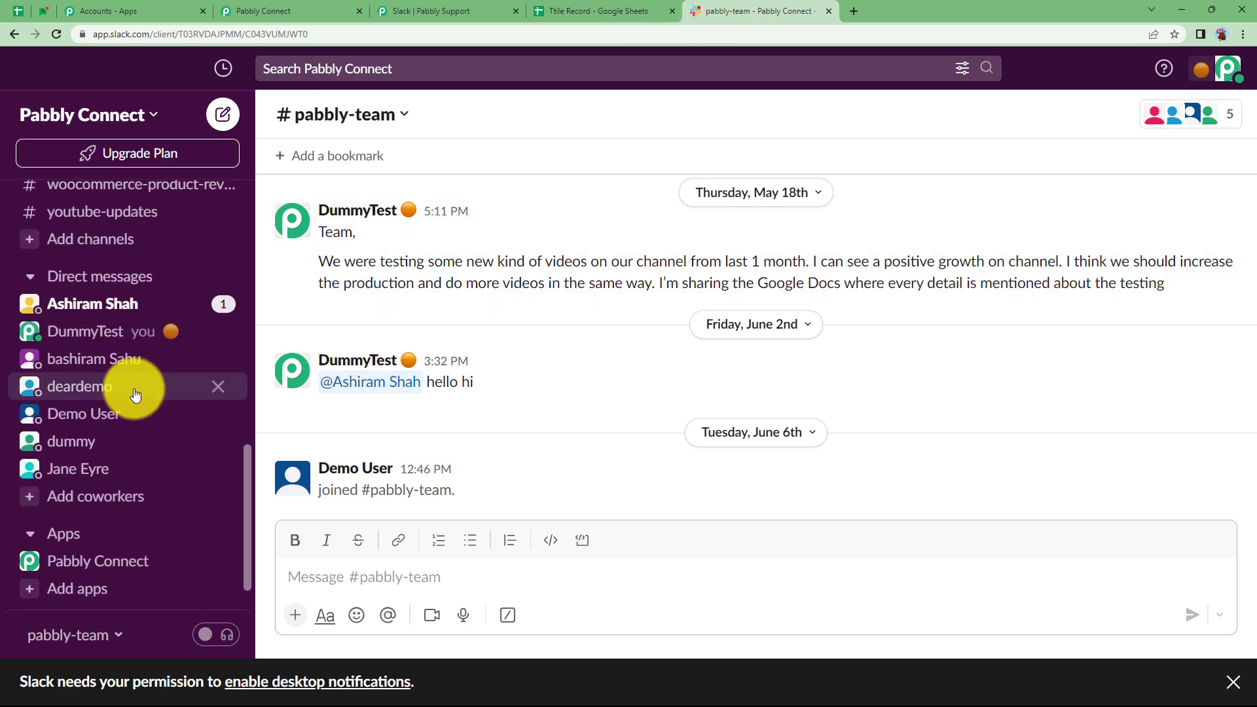
pyautogui.scroll(12, 135, 393)
pyautogui.scroll(-3, 135, 393)
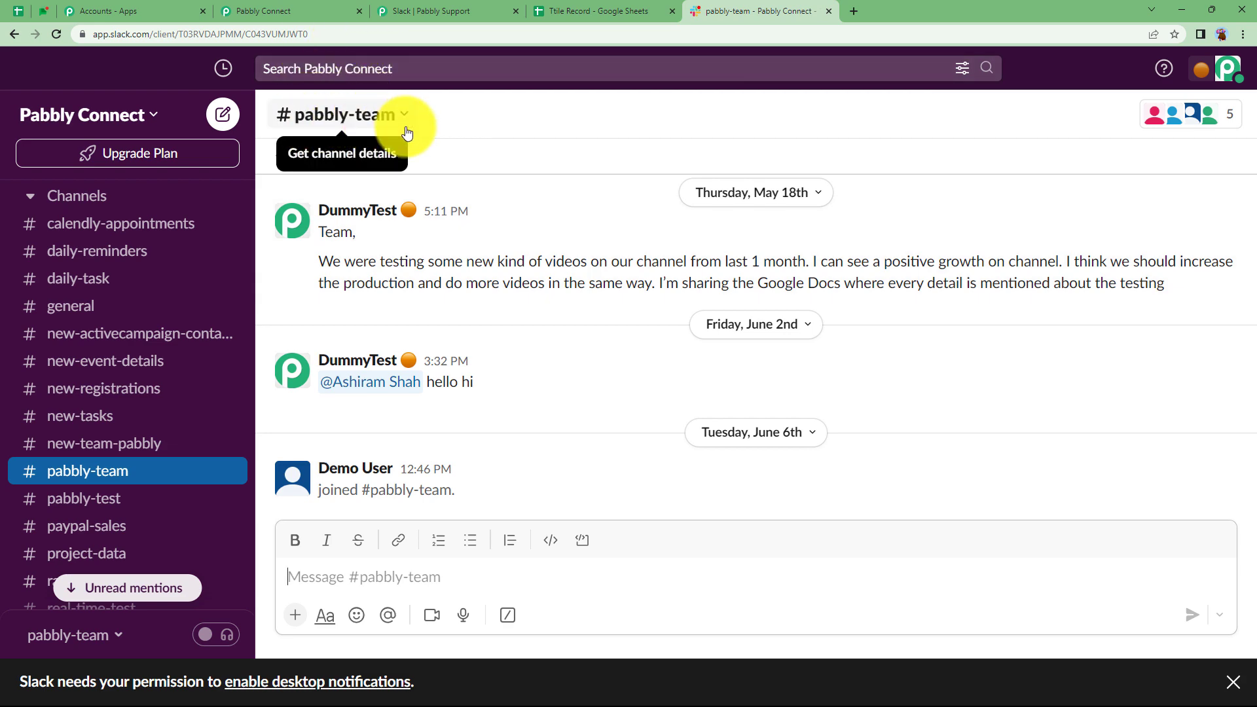
# - Return to the workflow, set the Slack action's channel to pabbly-team, and check it against the channel in Slack
pyautogui.click(285, 5)
pyautogui.click(362, 401)
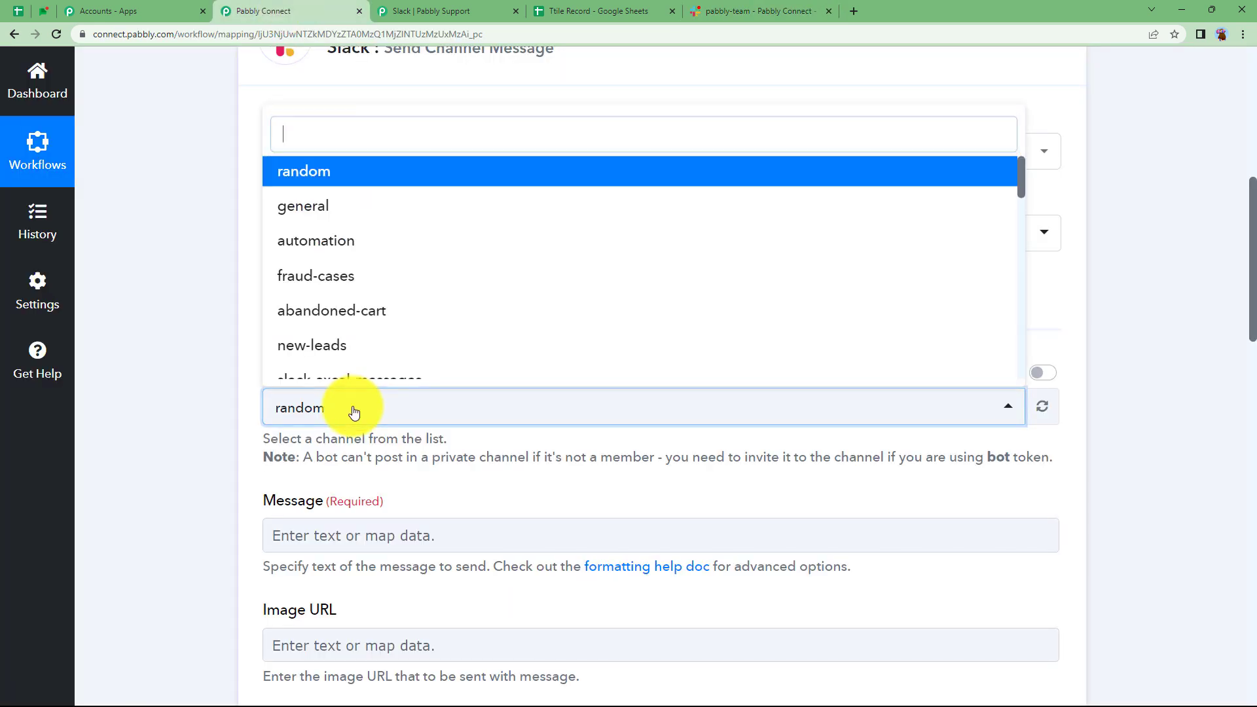
pyautogui.scroll(-3, 328, 329)
pyautogui.scroll(-3, 328, 332)
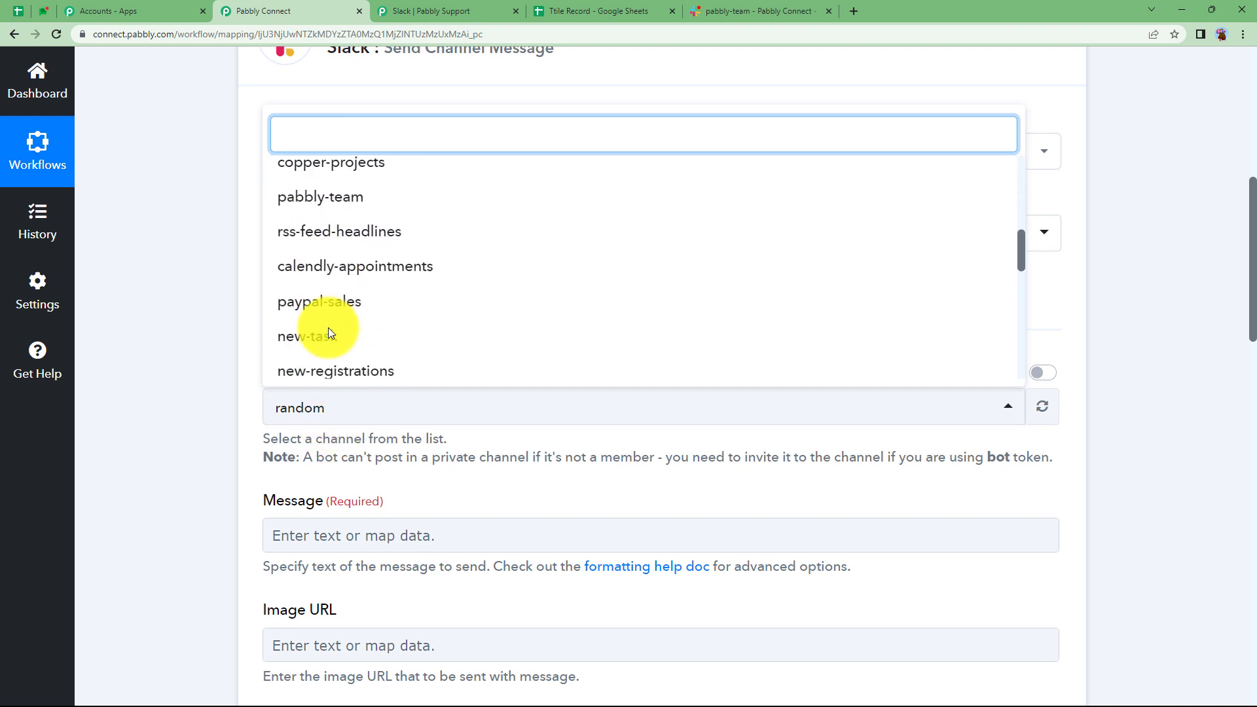
pyautogui.scroll(3, 331, 332)
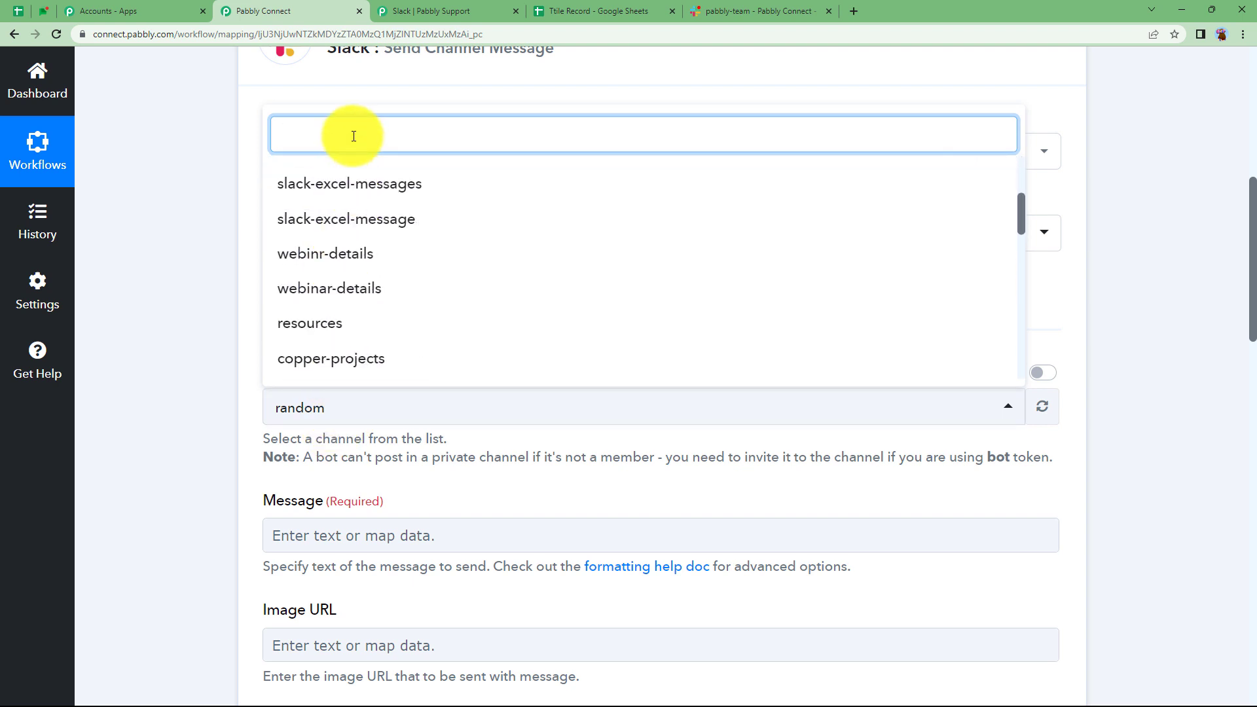
pyautogui.write('pabbly')
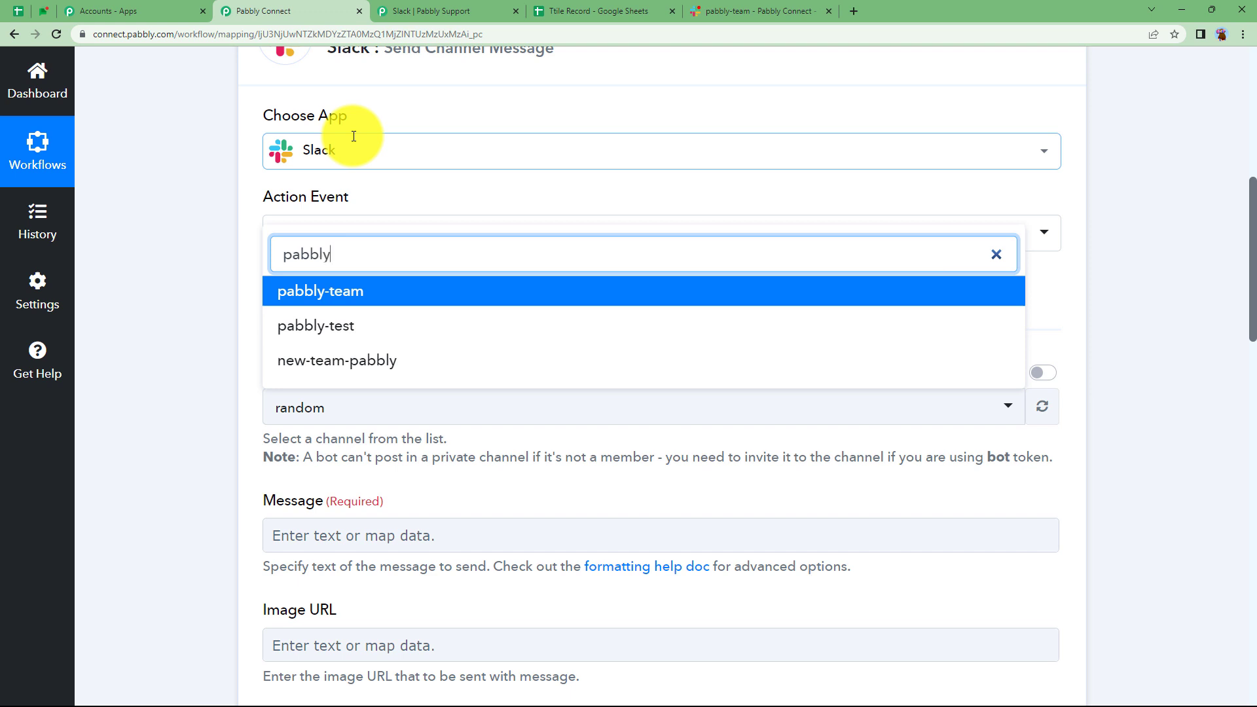
pyautogui.click(373, 293)
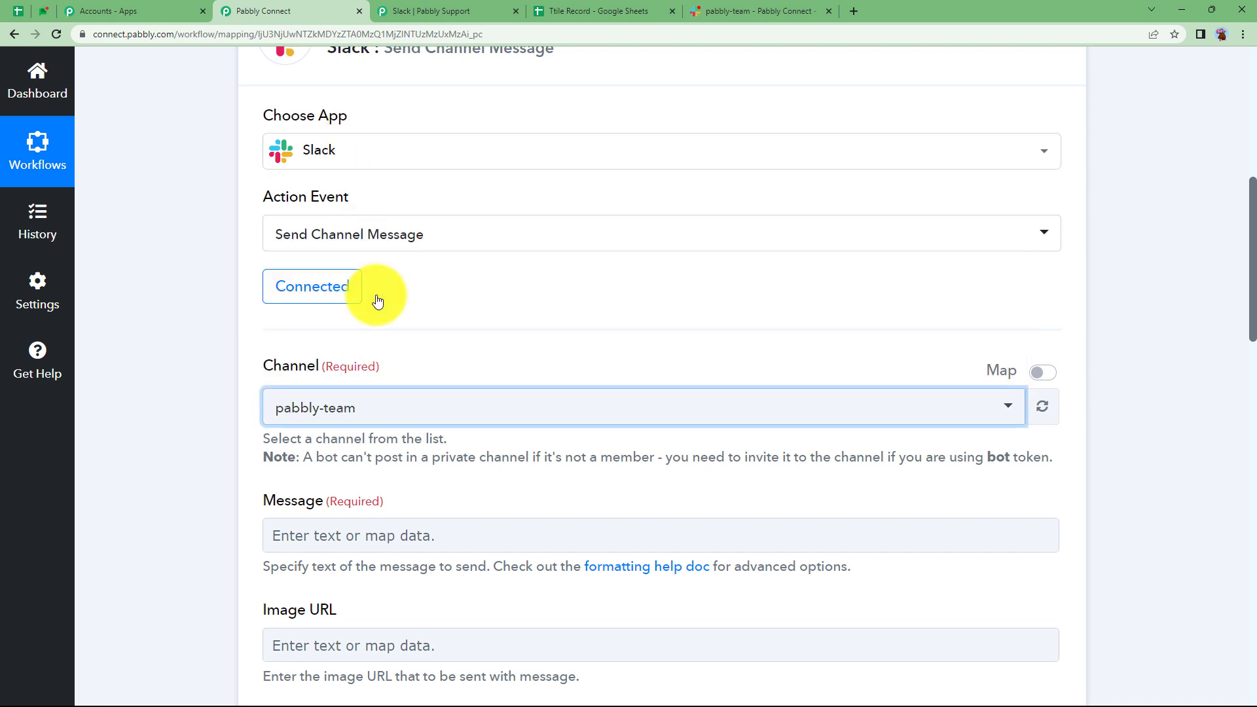
pyautogui.click(742, 7)
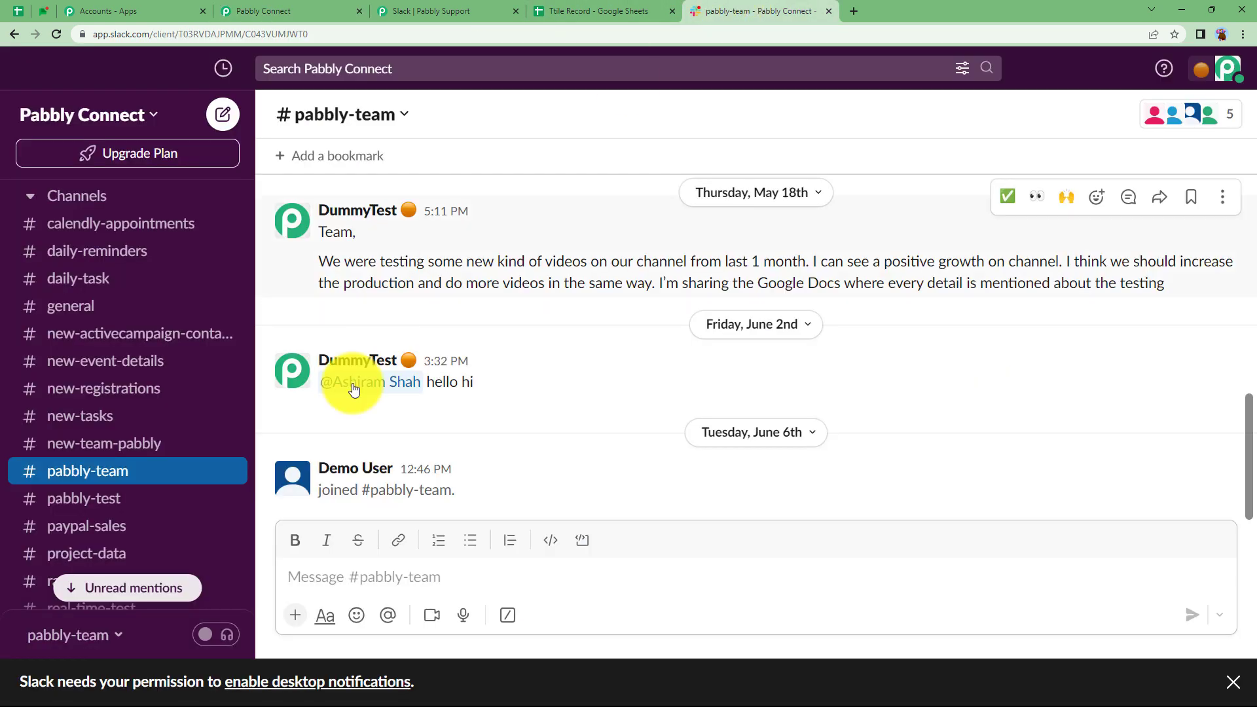
pyautogui.click(321, 9)
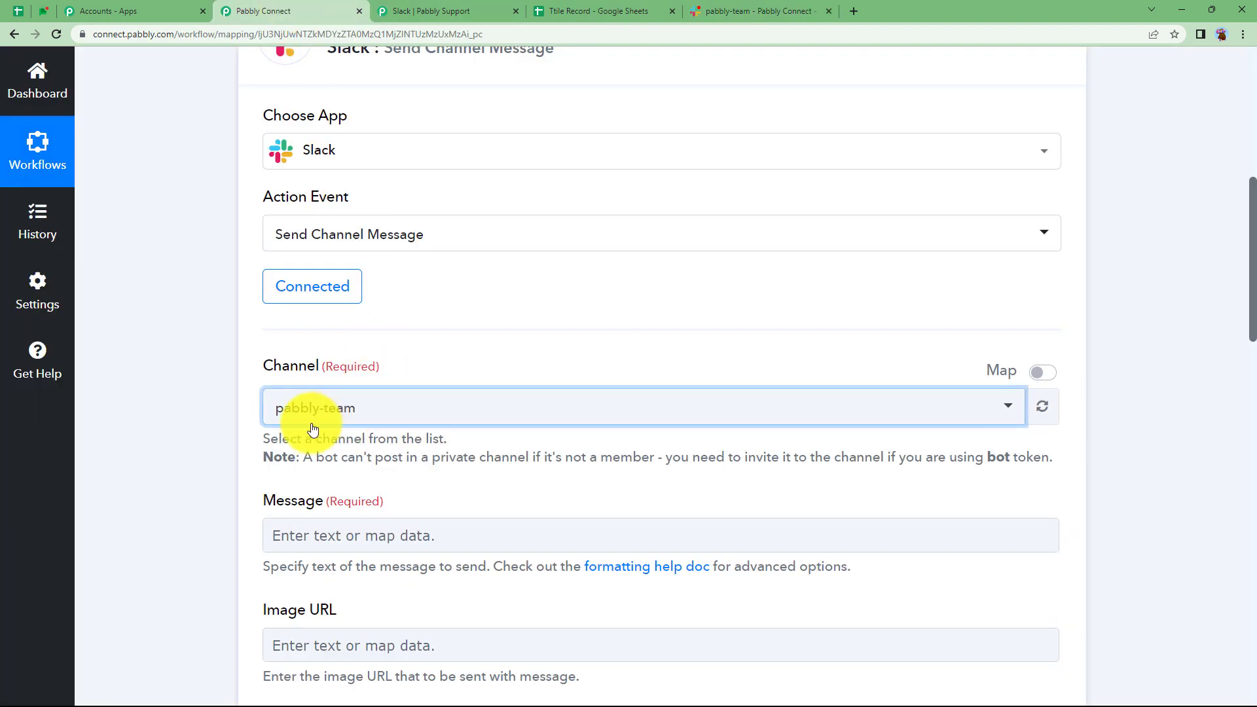
# - Start the Slack message with "Spreadsheet Updated:" and a "Title:" line mapped to the Google Sheets Title value
pyautogui.scroll(-2, 251, 487)
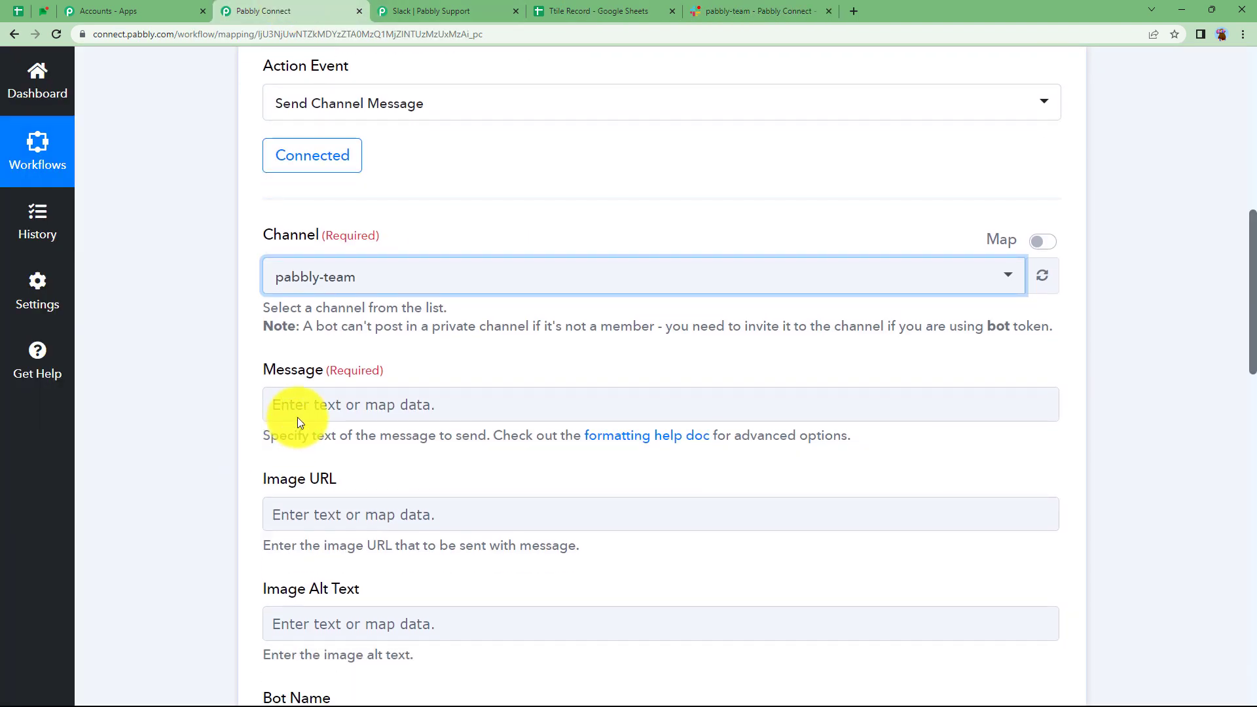
pyautogui.click(297, 421)
pyautogui.scroll(-2, 210, 445)
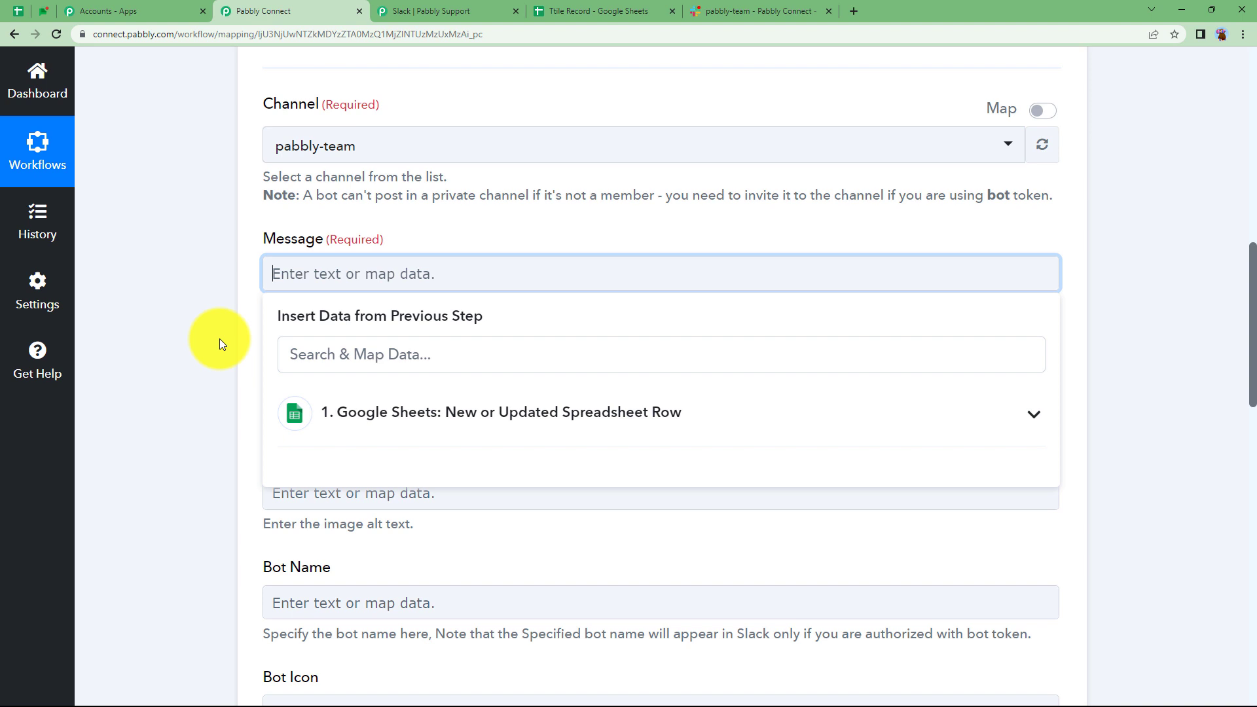
pyautogui.write('Spreadsheet Updated:  Title:')
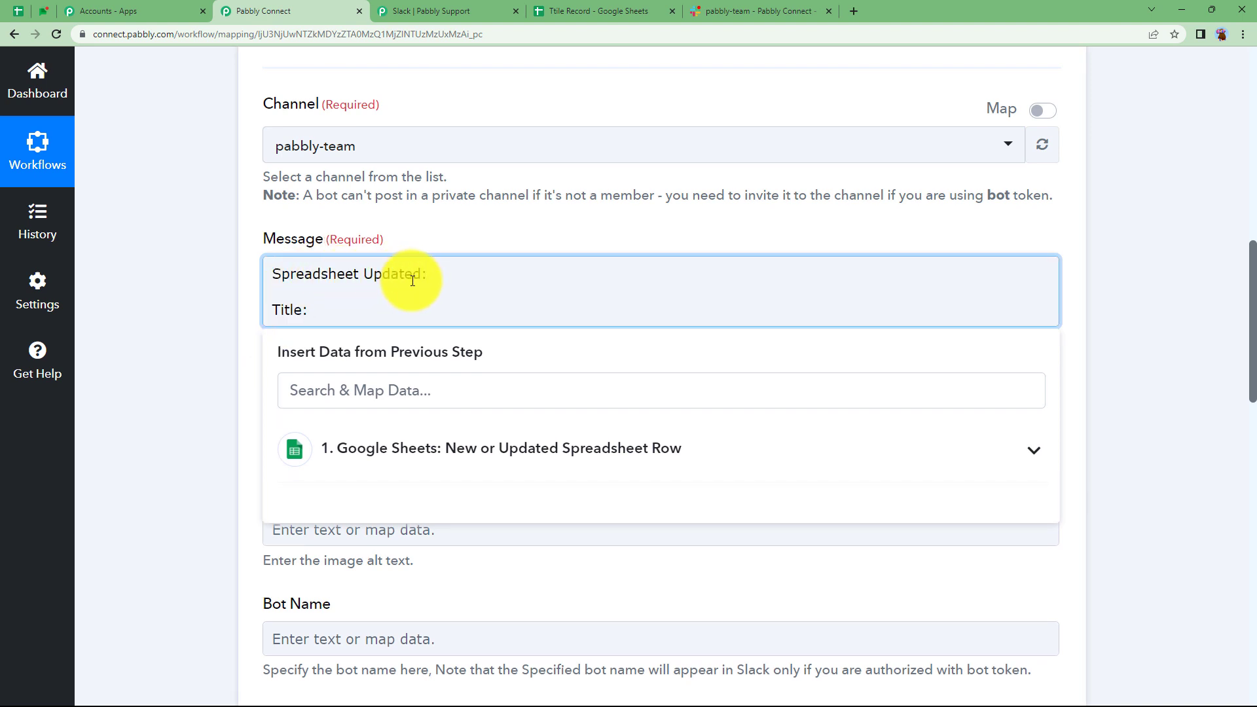
pyautogui.click(367, 442)
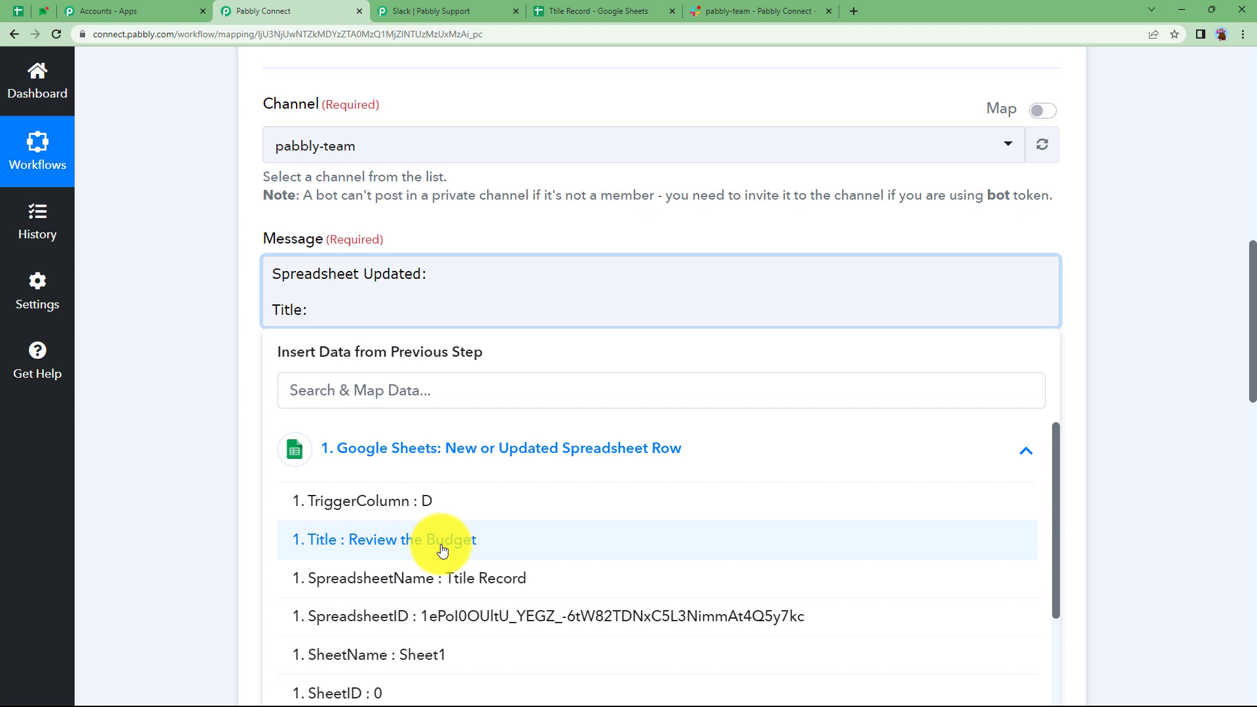
pyautogui.click(442, 550)
# - Add a "Due Date:" line to the message, mapped to the Google Sheets Date value
pyautogui.press('Return')
pyautogui.write('D')
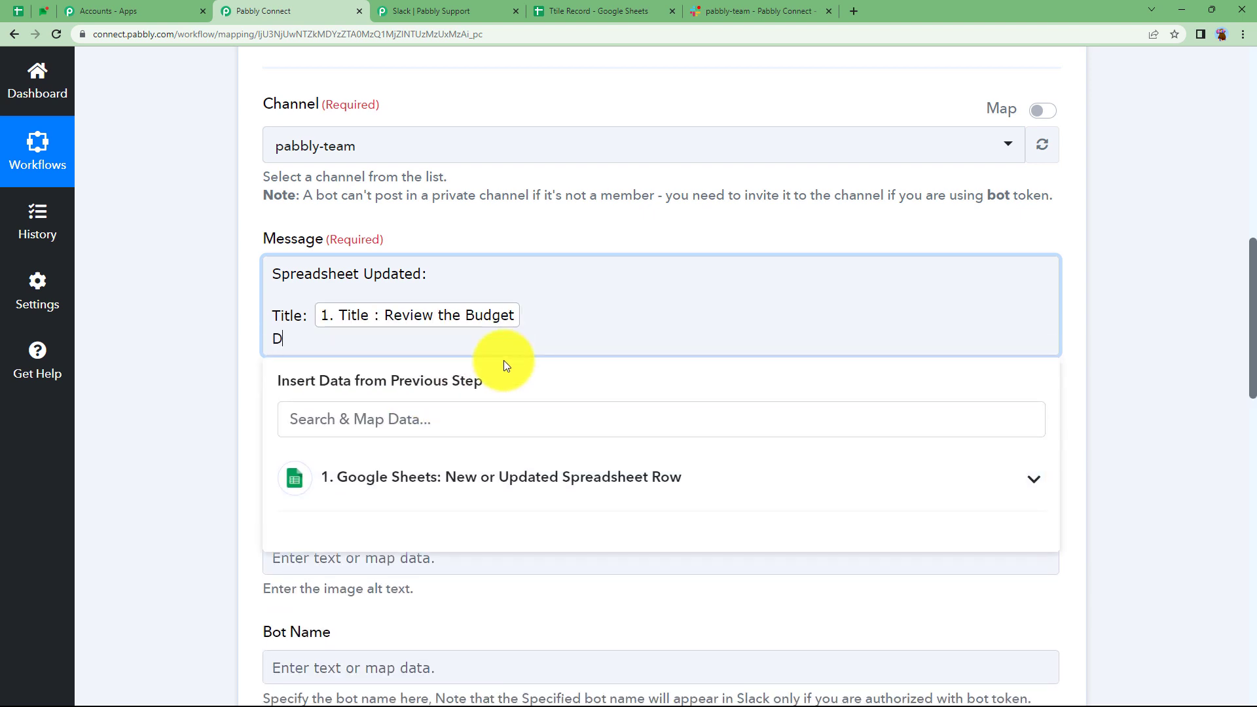
pyautogui.write('ue Date:')
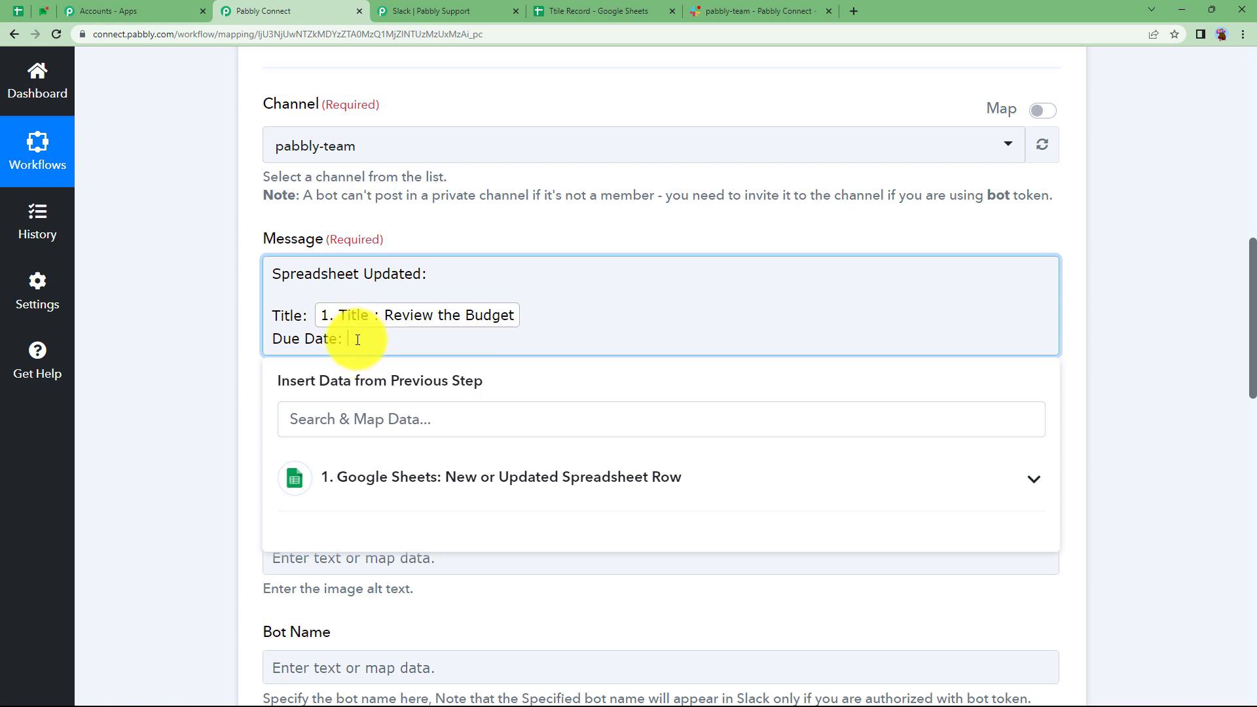
pyautogui.click(402, 492)
pyautogui.scroll(-2, 414, 557)
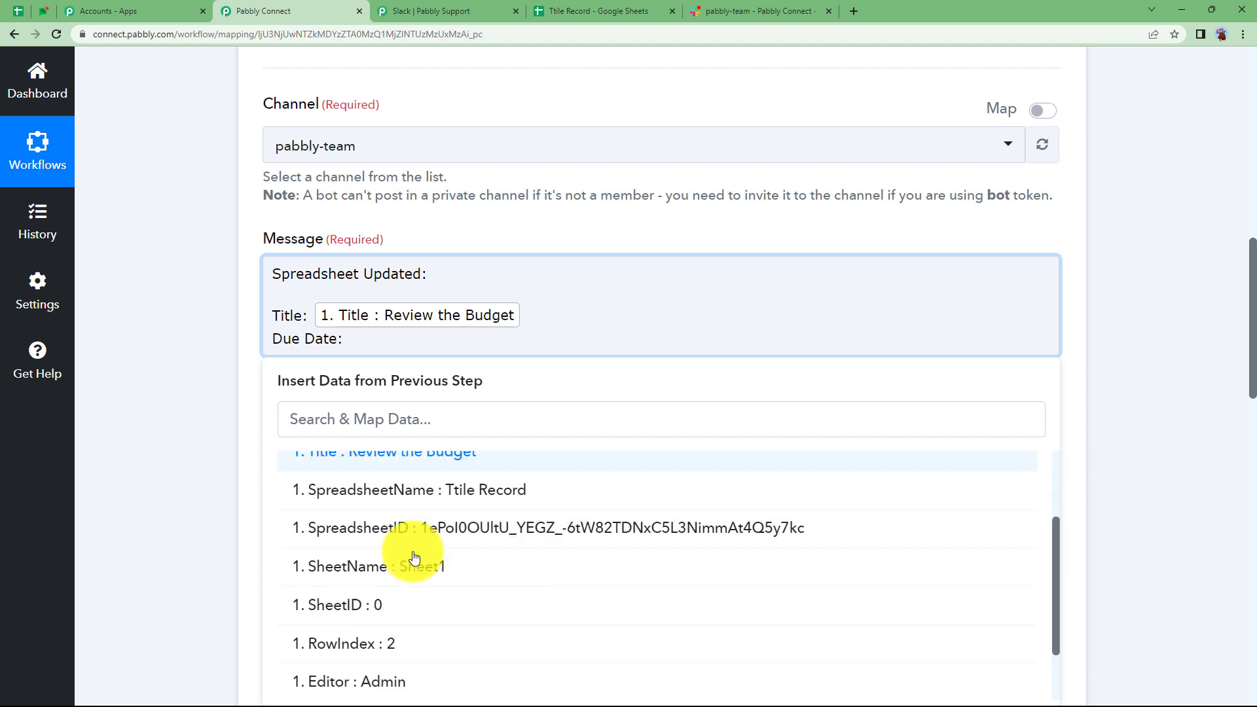
pyautogui.scroll(-2, 413, 557)
pyautogui.click(421, 669)
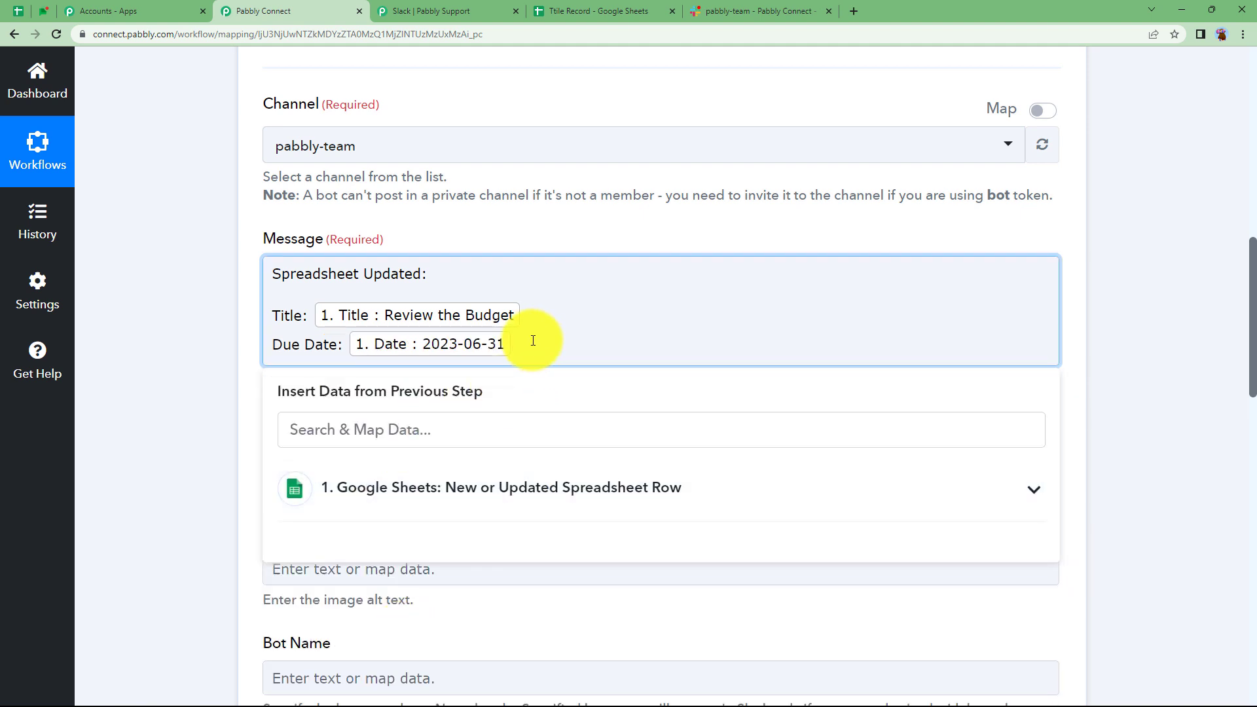
# - Add an "Editor:" line to the message, mapped to the Google Sheets Editor value
pyautogui.press('Return')
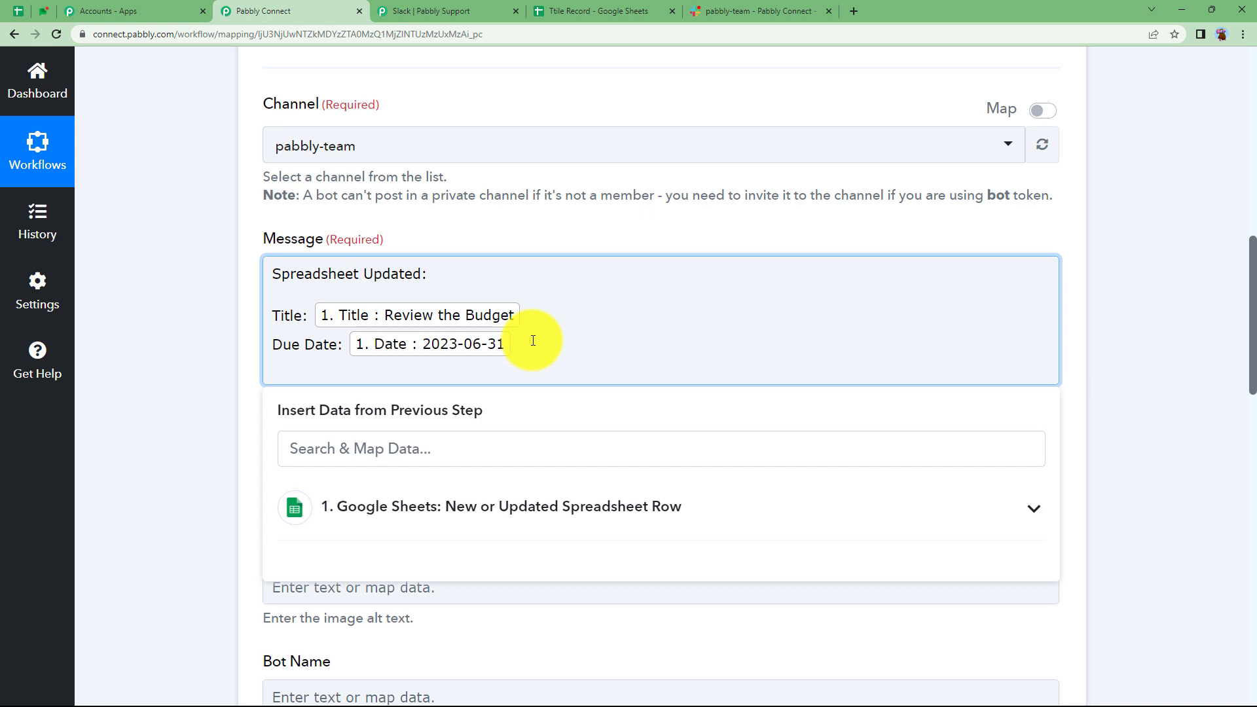
pyautogui.write('Editor:')
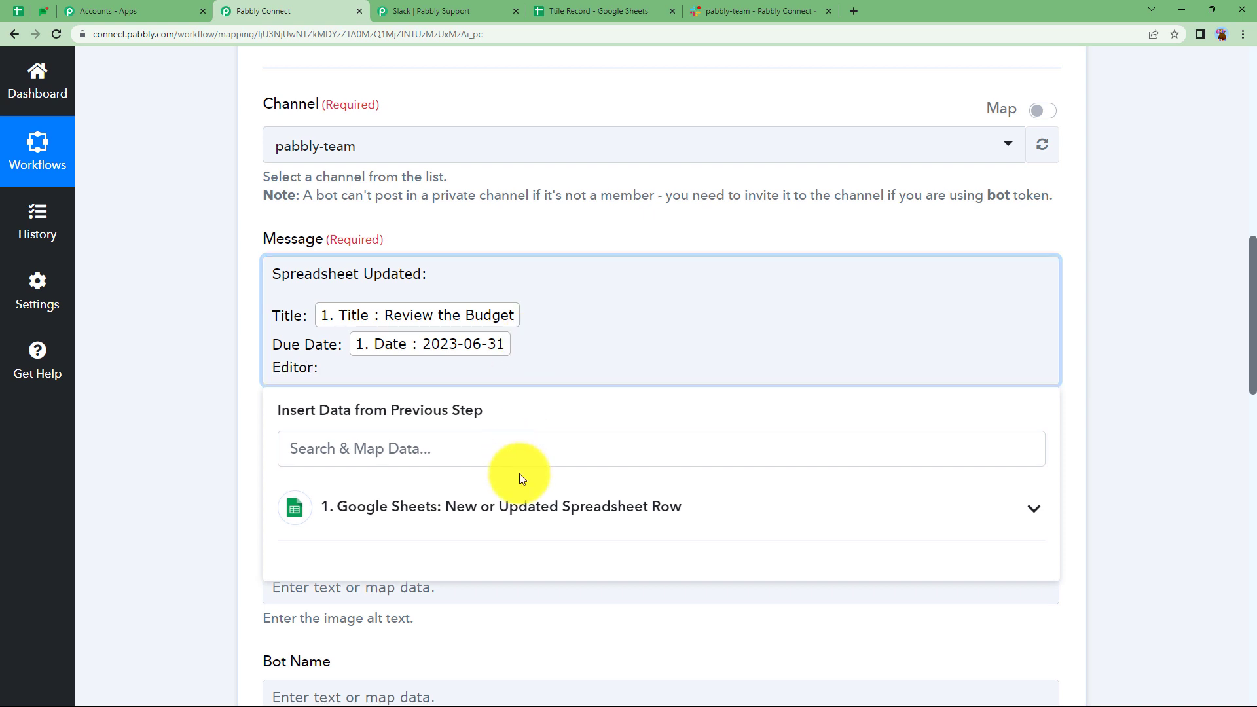
pyautogui.click(520, 504)
pyautogui.scroll(-5, 520, 628)
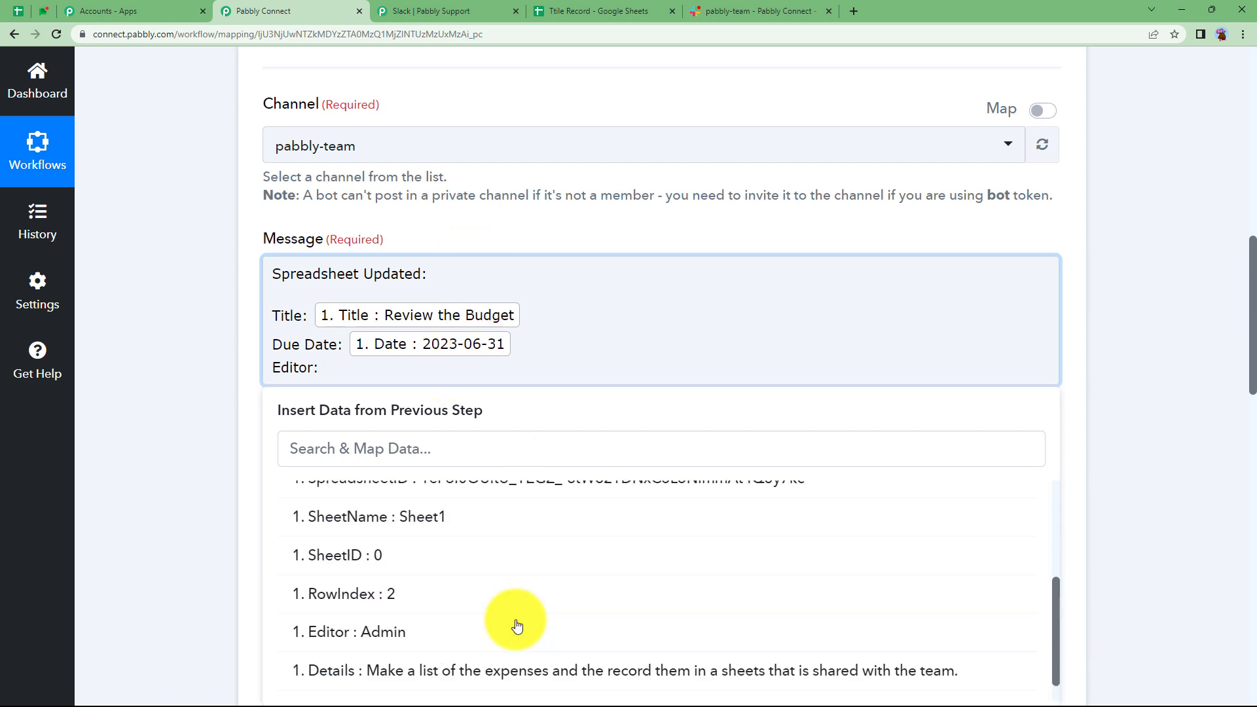
pyautogui.click(473, 564)
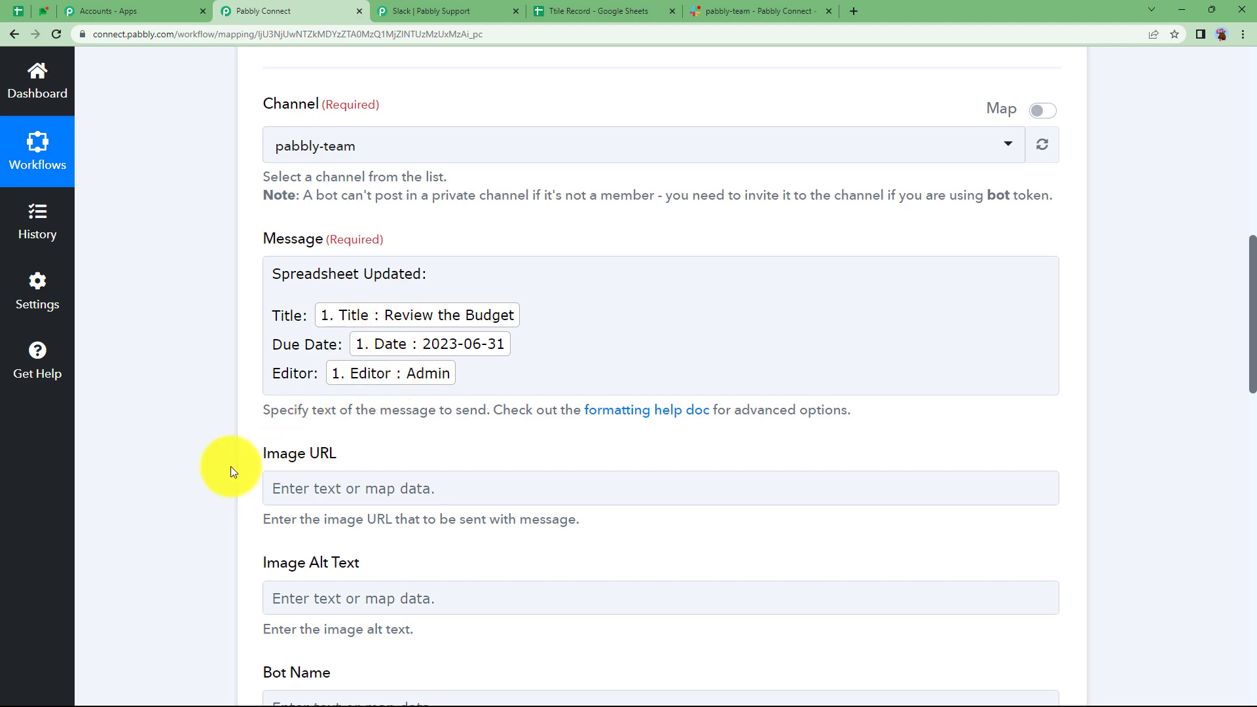
# - Leave the remaining Slack message options at their defaults, save the action and send a test request
pyautogui.scroll(-2, 231, 467)
pyautogui.scroll(-12, 230, 466)
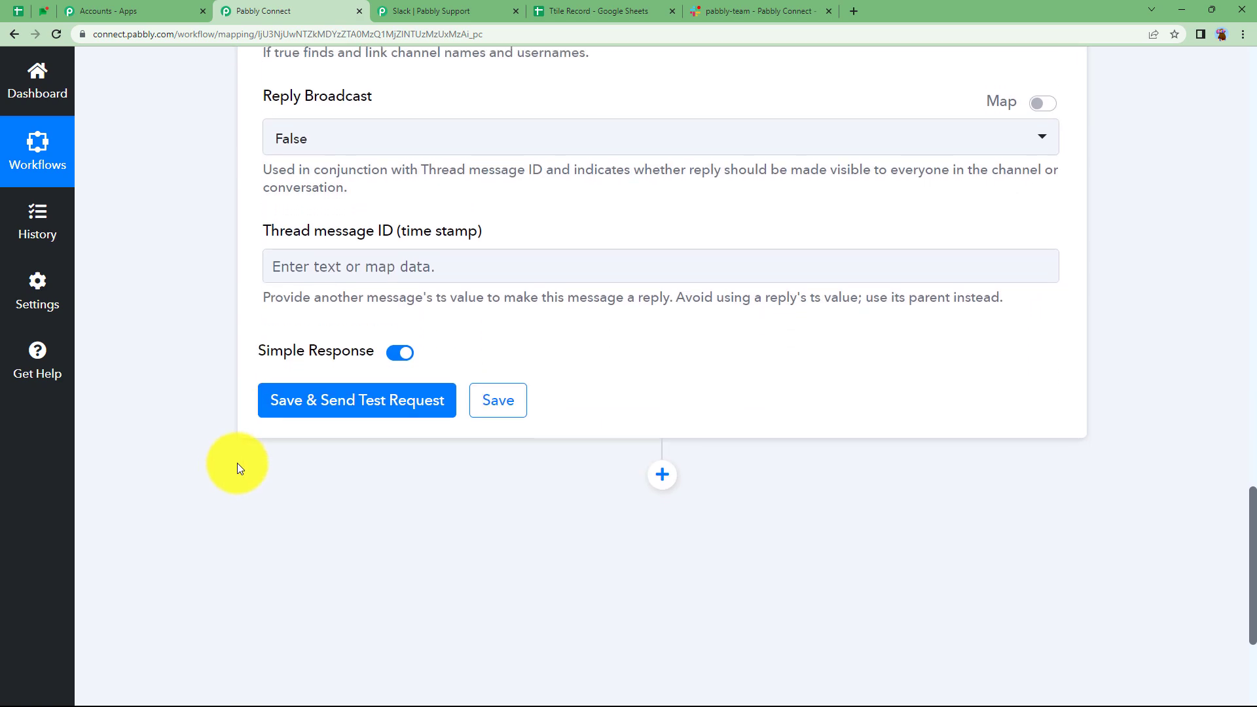
pyautogui.click(329, 411)
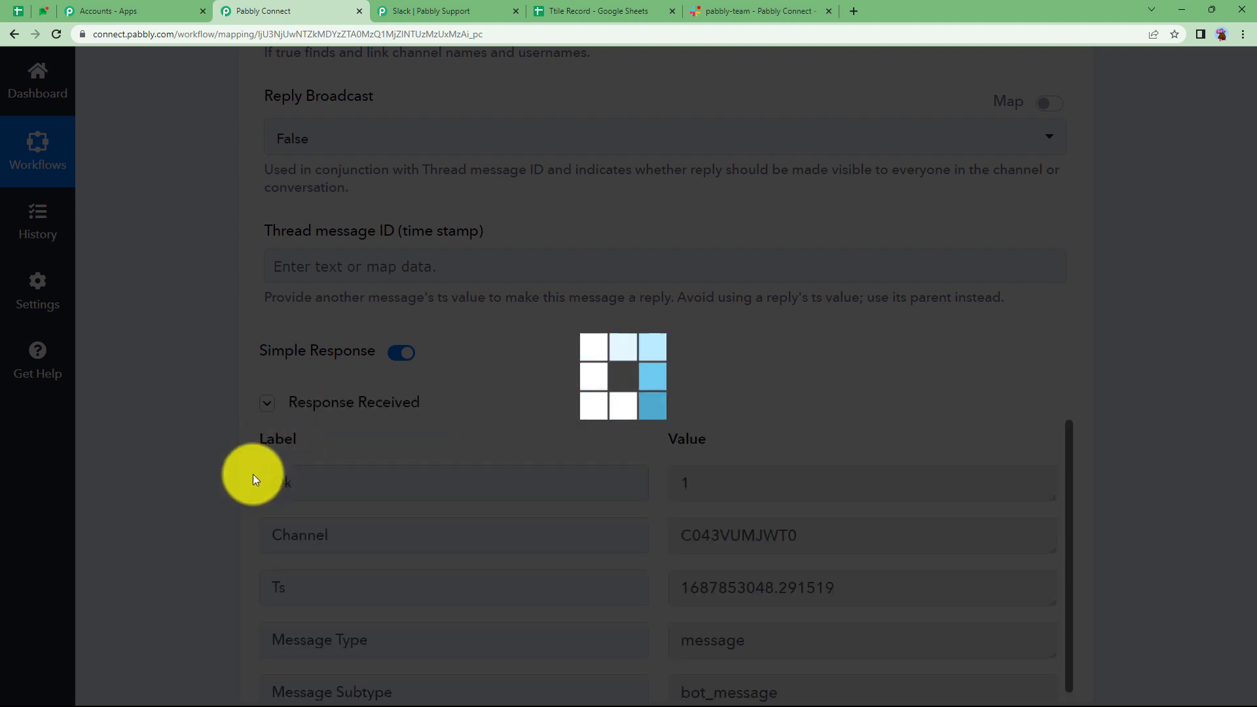
# - Review the channel and message values in the Slack action's received response, and return to the workflow's beginning
pyautogui.scroll(-3, 252, 474)
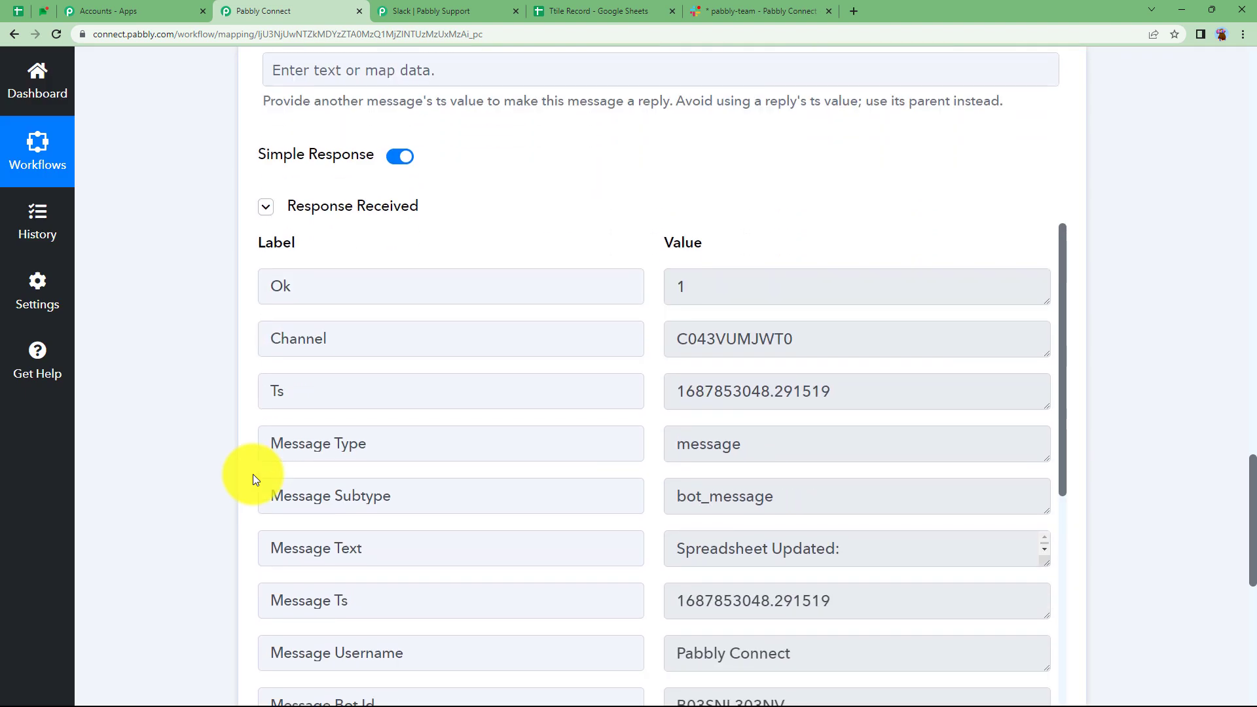
pyautogui.doubleClick(724, 360)
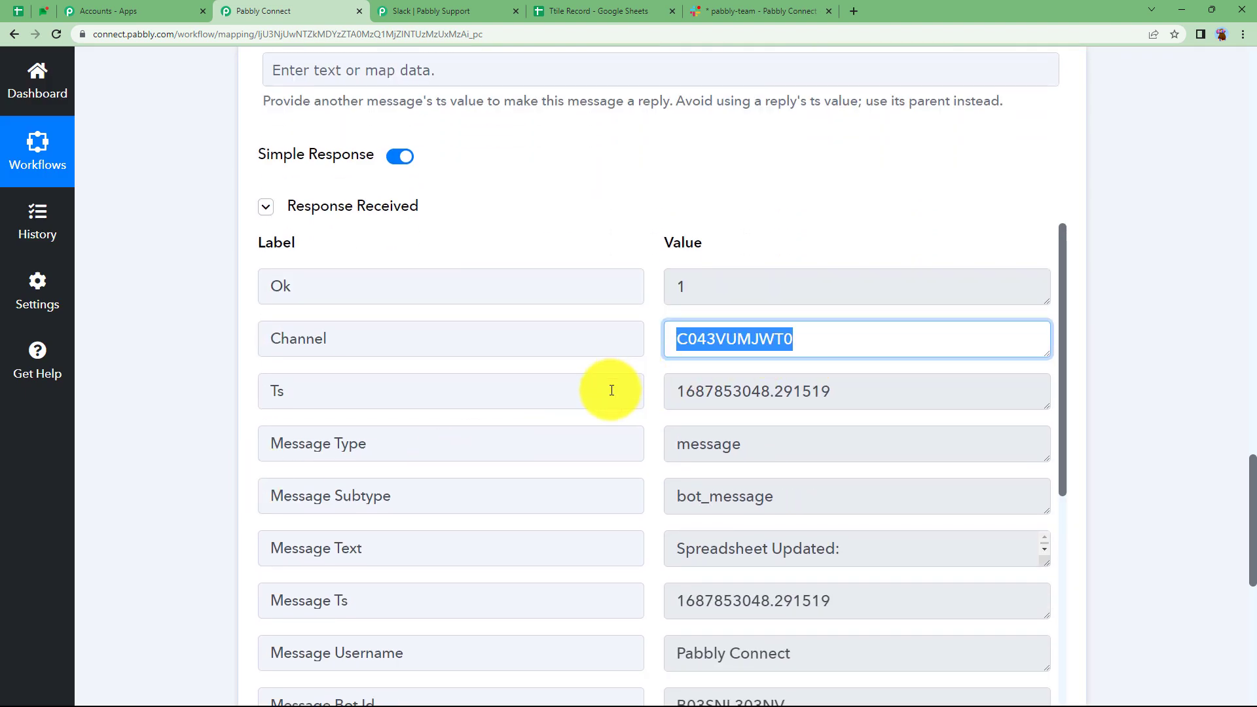
pyautogui.scroll(-6, 660, 437)
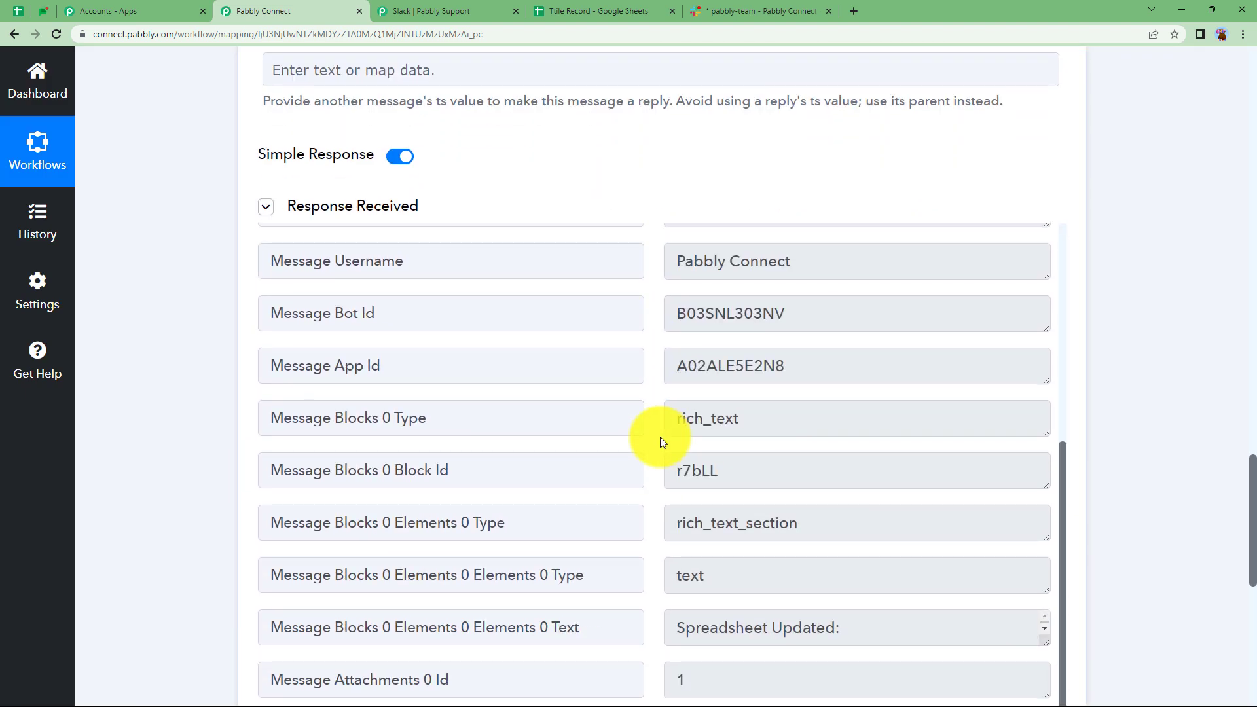
pyautogui.scroll(6, 659, 437)
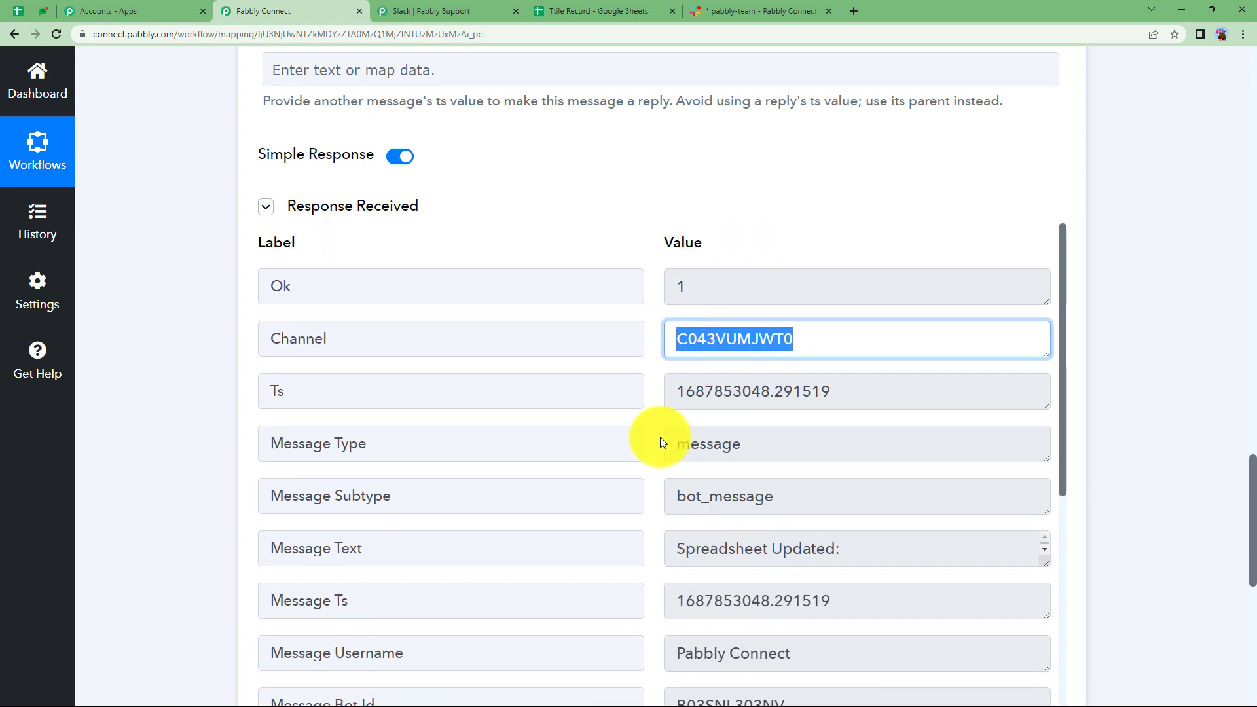
pyautogui.click(643, 231)
pyautogui.scroll(10, 643, 231)
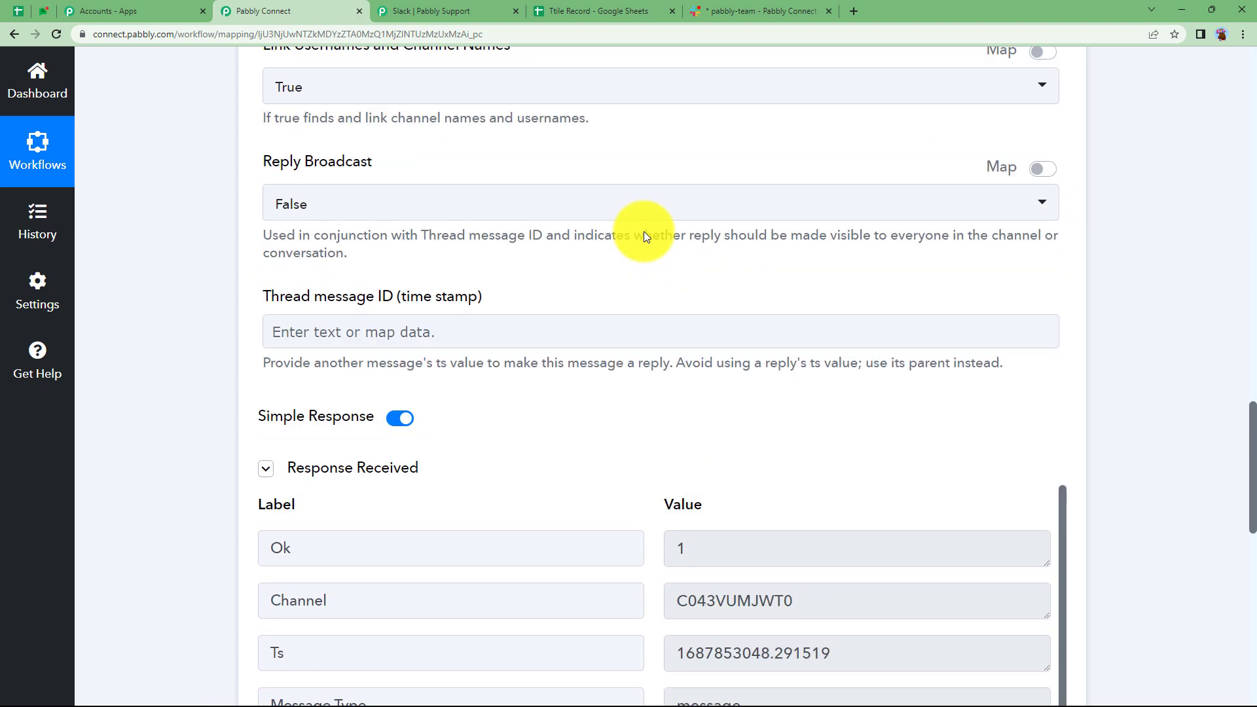
pyautogui.scroll(15, 643, 231)
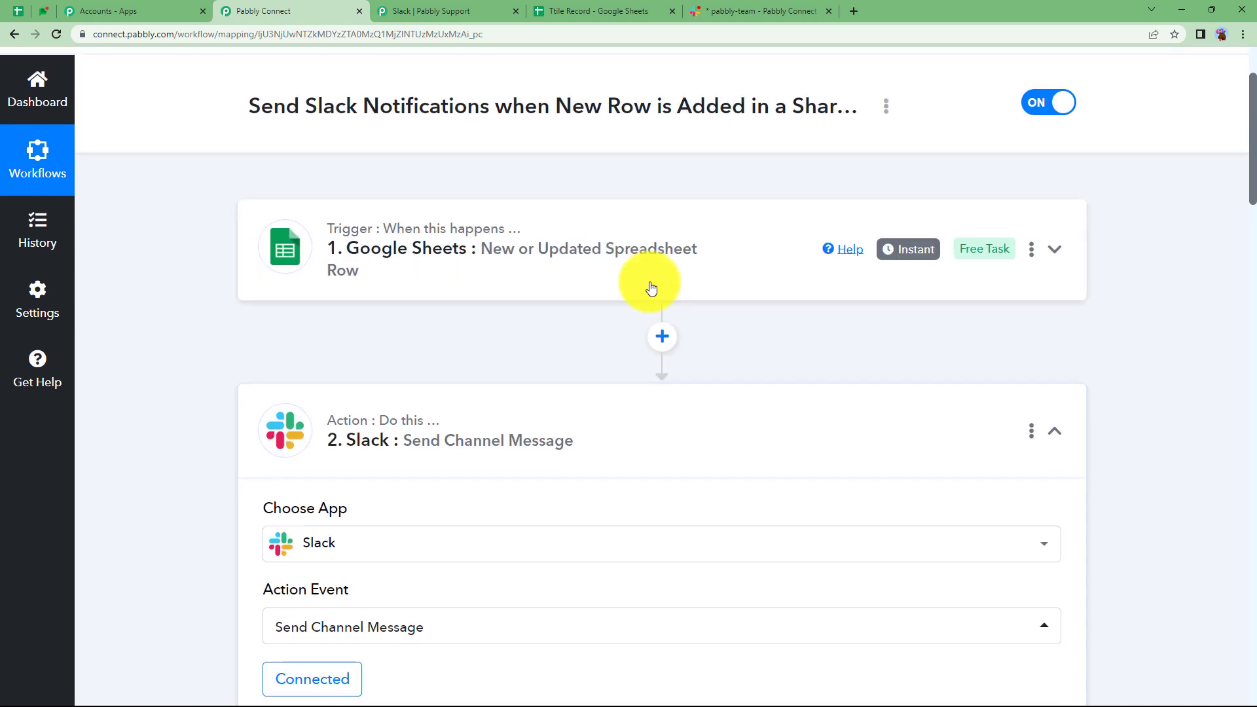
# - Collapse the Slack action and review the posted message's Title, Due Date and Editor lines in Slack's pabbly-team channel
pyautogui.click(619, 425)
pyautogui.scroll(3, 458, 423)
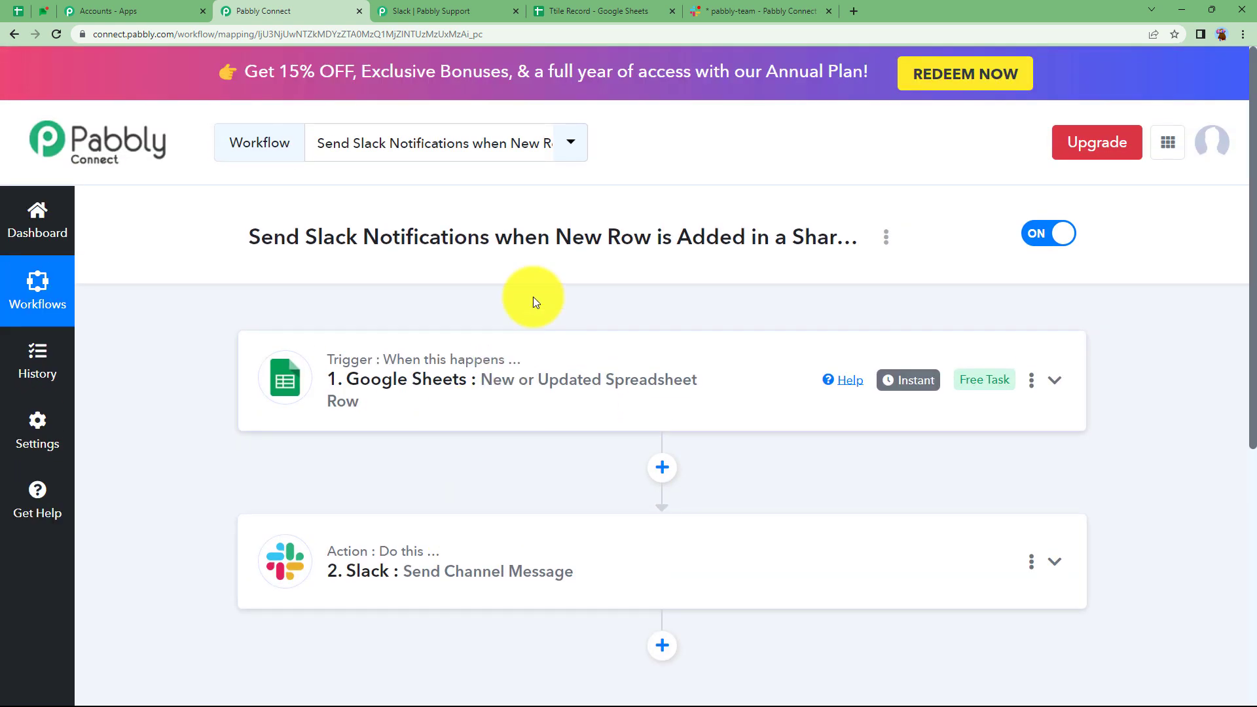
pyautogui.click(718, 5)
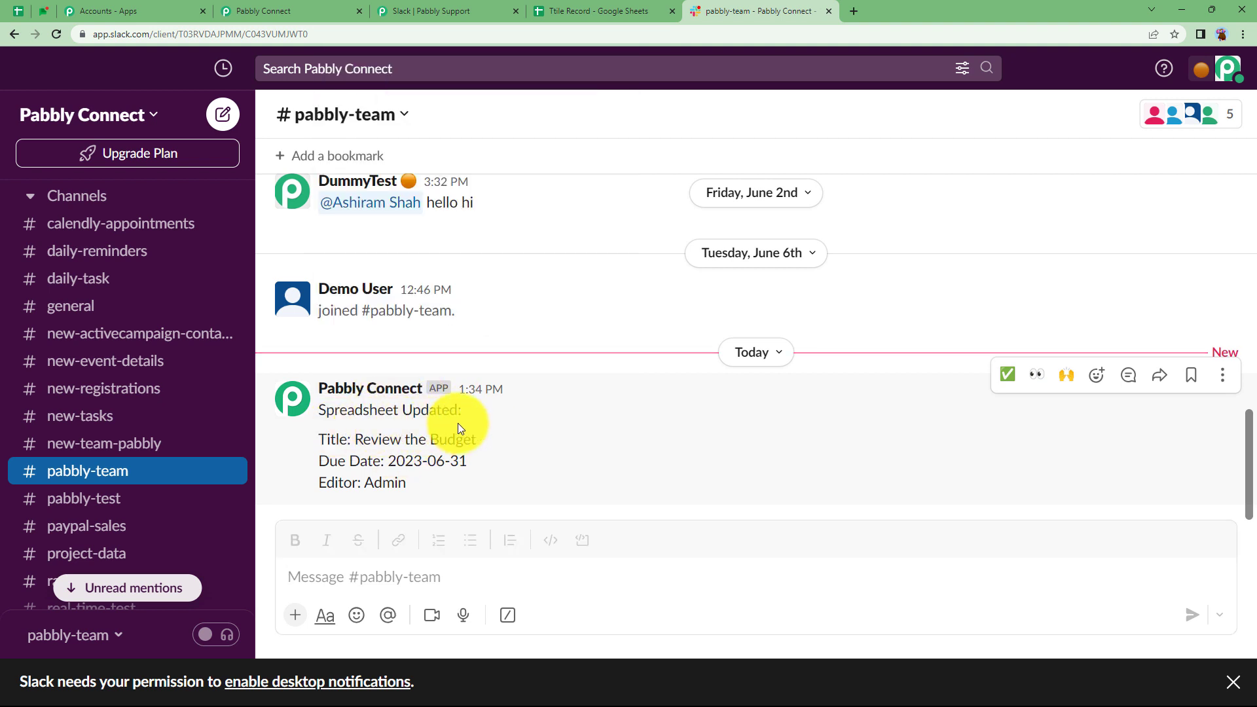
pyautogui.moveTo(319, 440); pyautogui.dragTo(448, 484)
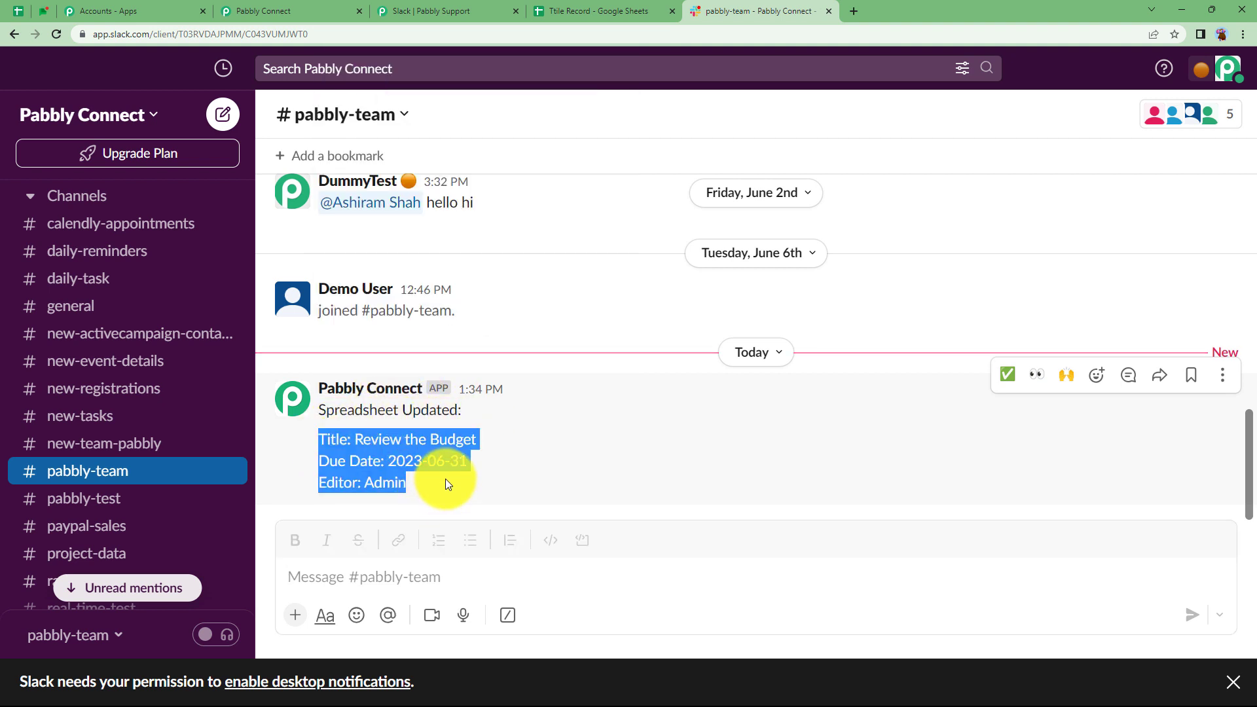
pyautogui.click(448, 484)
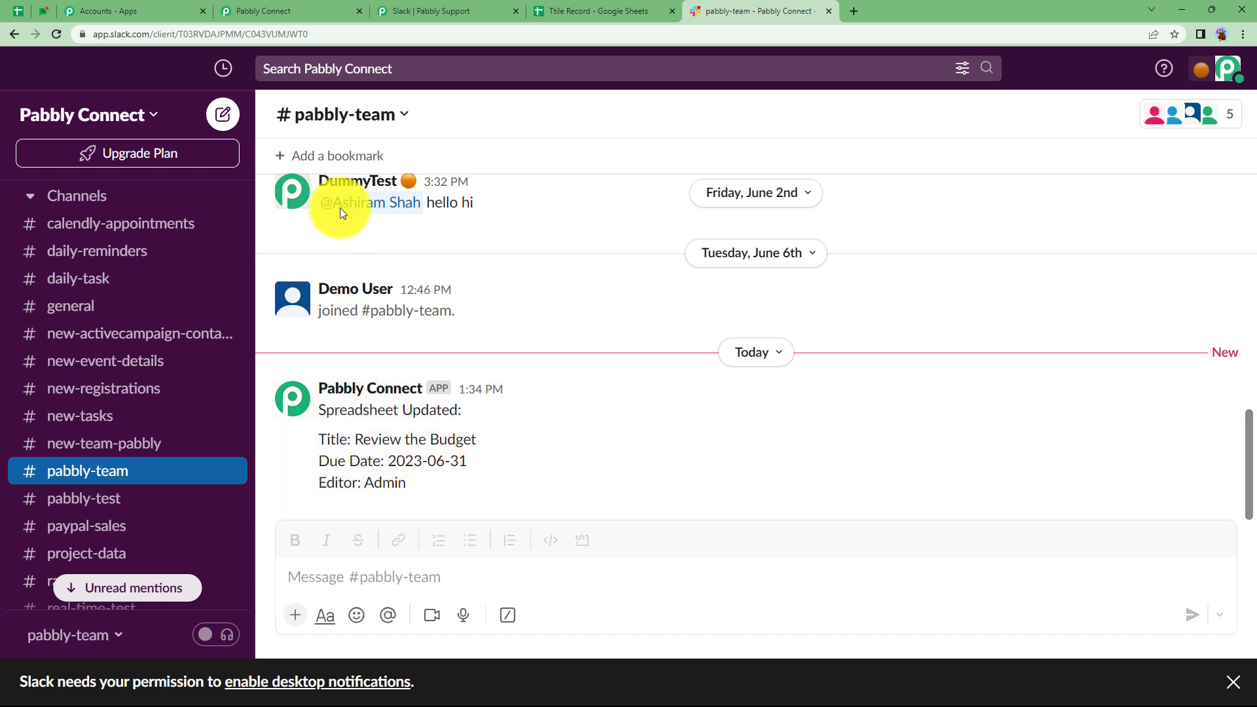
# - Compare the workflow with the posted Slack message, and inspect the Google Sheets trigger's app, event and webhook settings
pyautogui.click(325, 7)
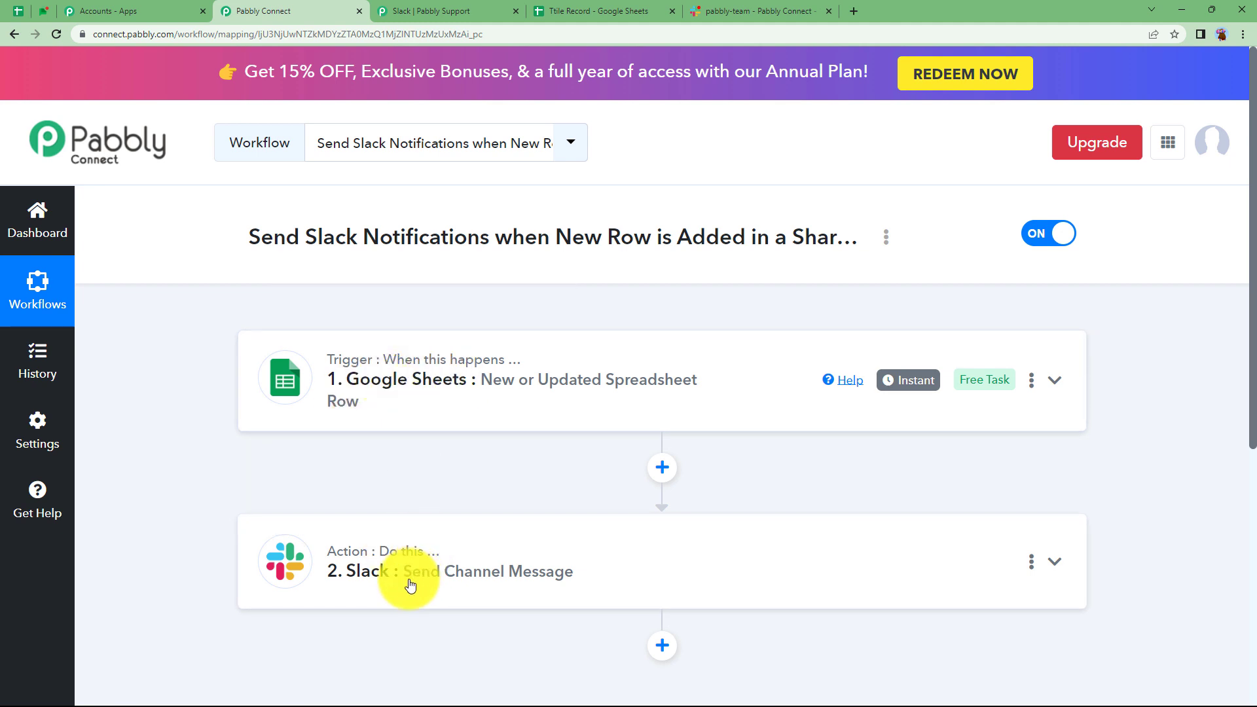
pyautogui.click(707, 10)
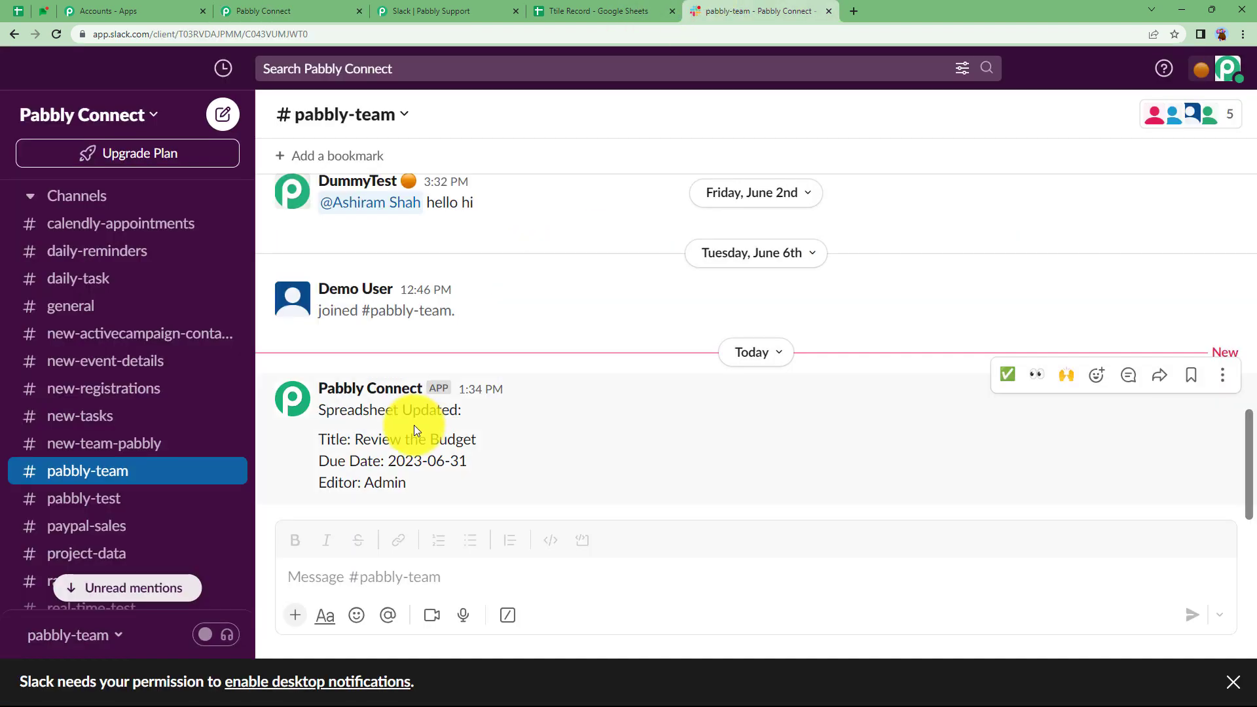
pyautogui.click(275, 11)
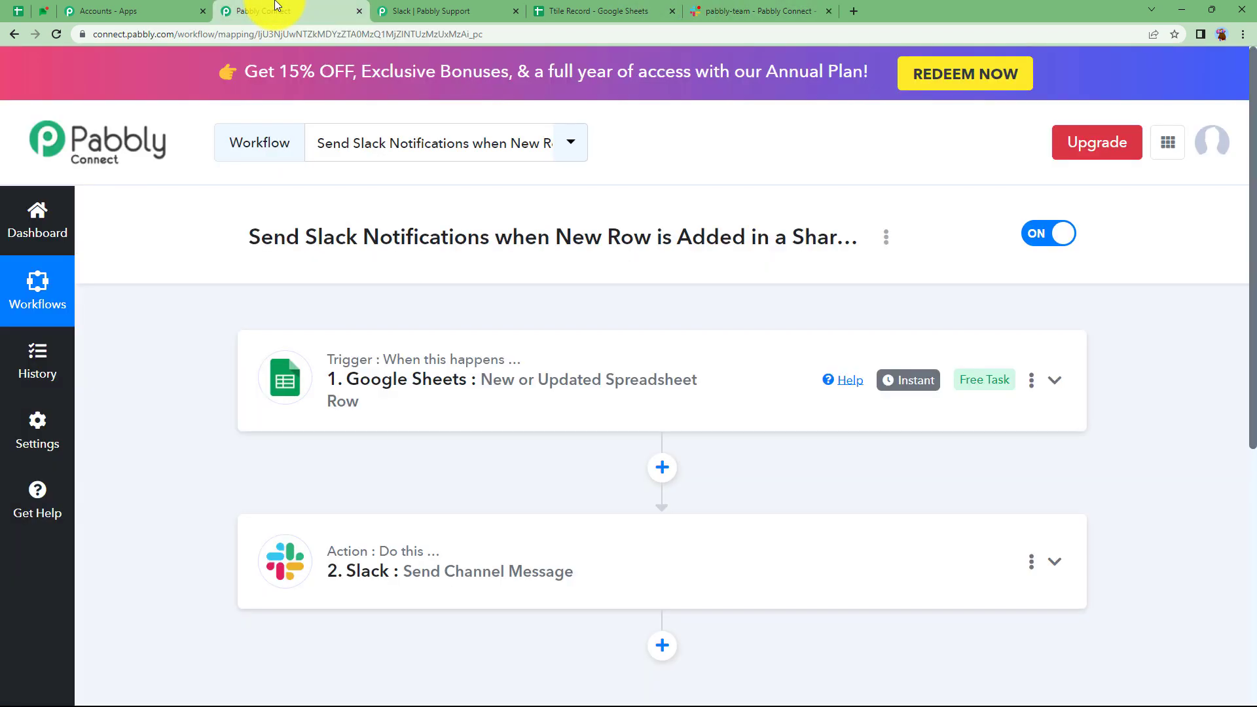
pyautogui.click(389, 392)
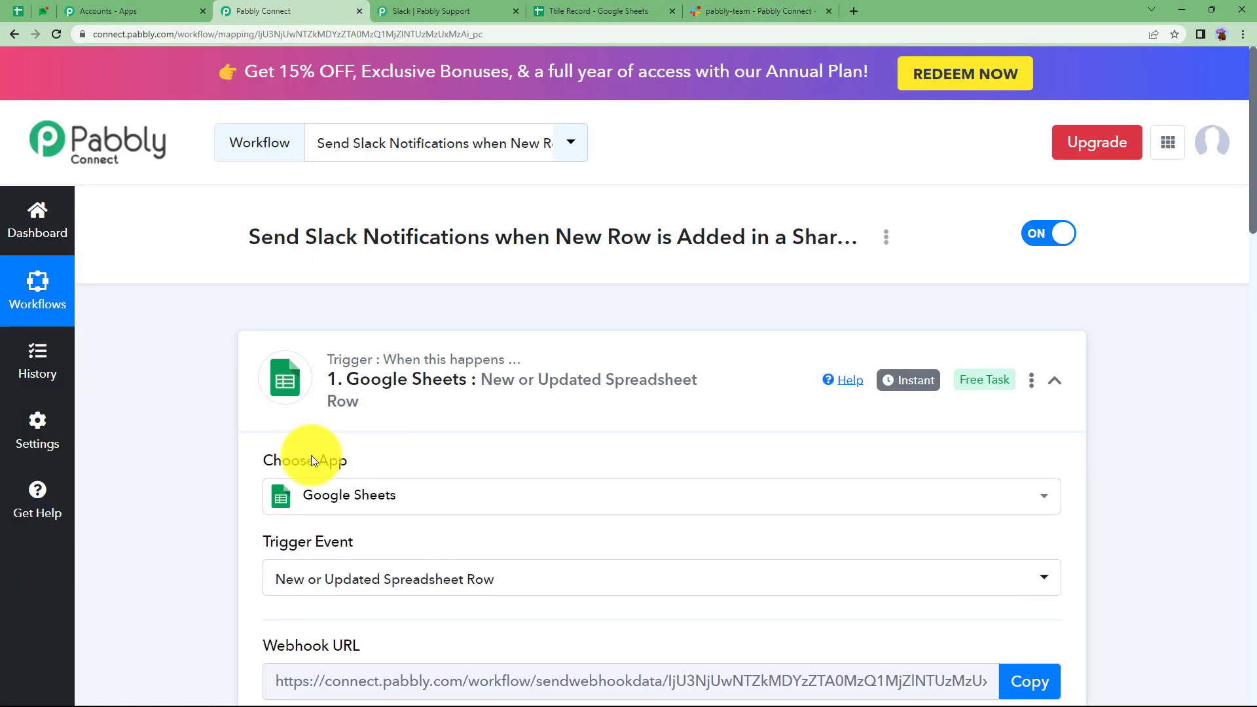
pyautogui.scroll(-3, 220, 472)
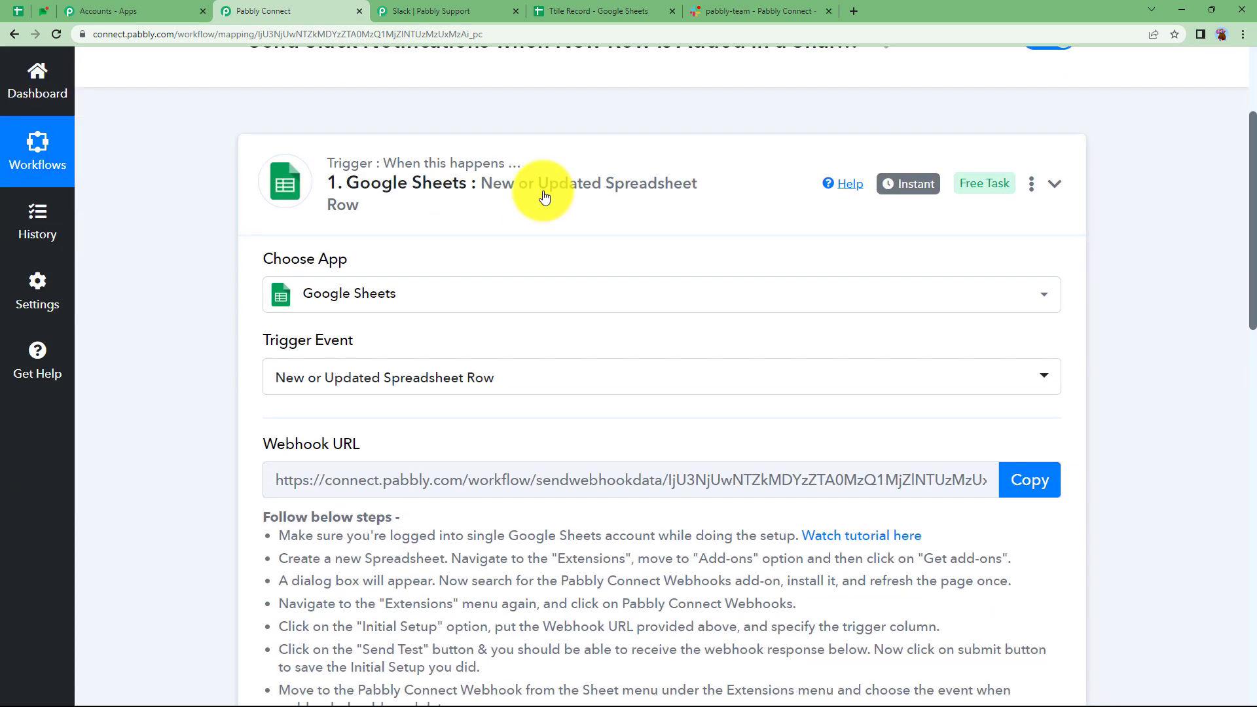
pyautogui.click(543, 196)
pyautogui.scroll(3, 440, 323)
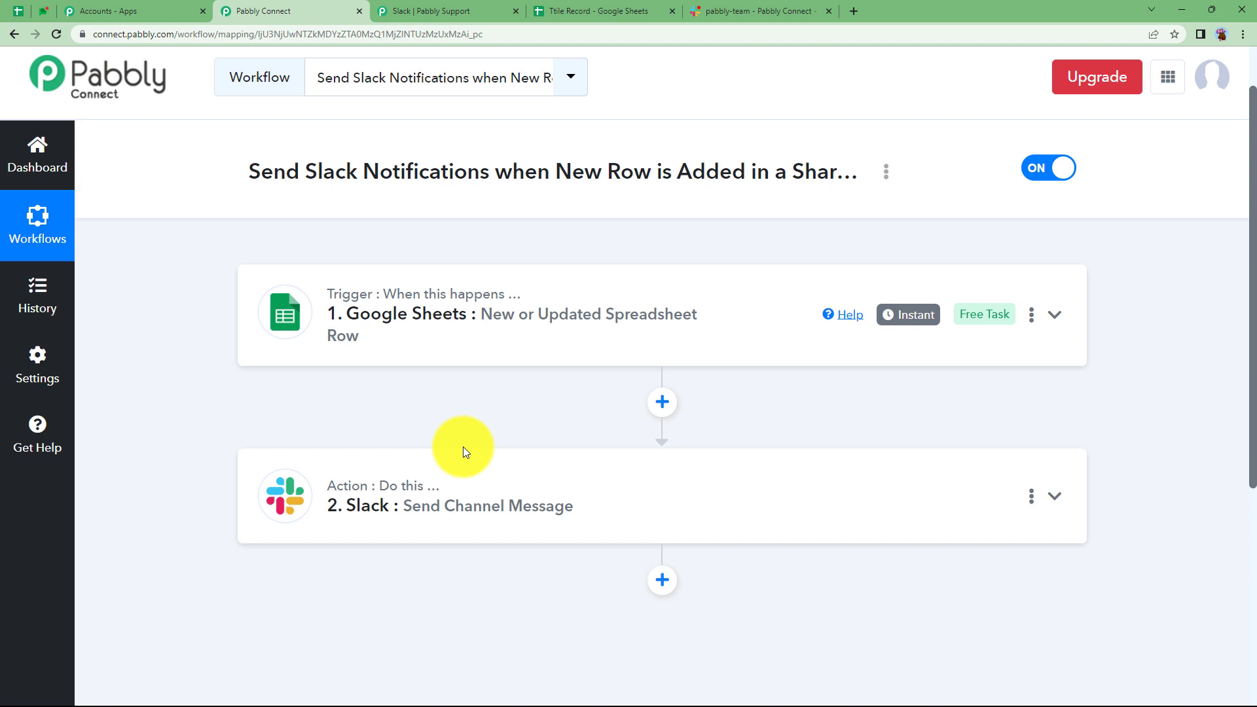
# - Look over row 3's cells in the Ttile Record spreadsheet, and return through the workflow to the pabbly-team Slack channel
pyautogui.click(576, 13)
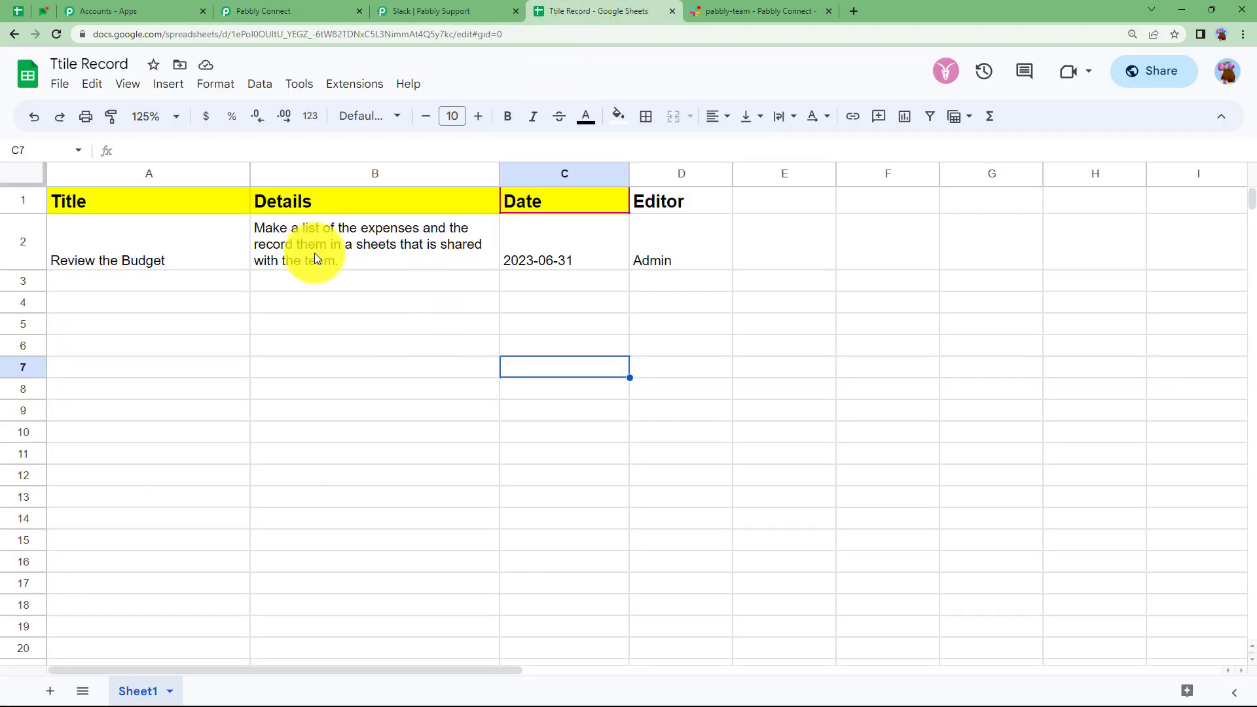
pyautogui.click(183, 283)
pyautogui.click(353, 281)
pyautogui.click(531, 293)
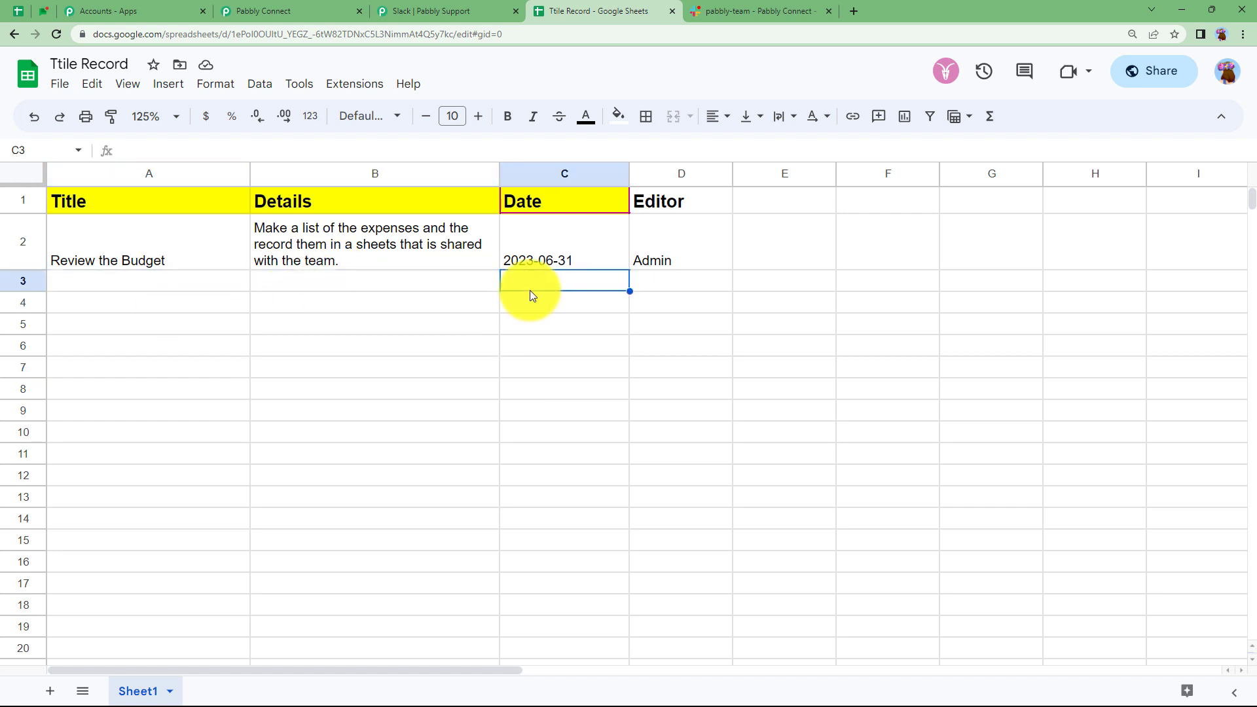
pyautogui.click(261, 11)
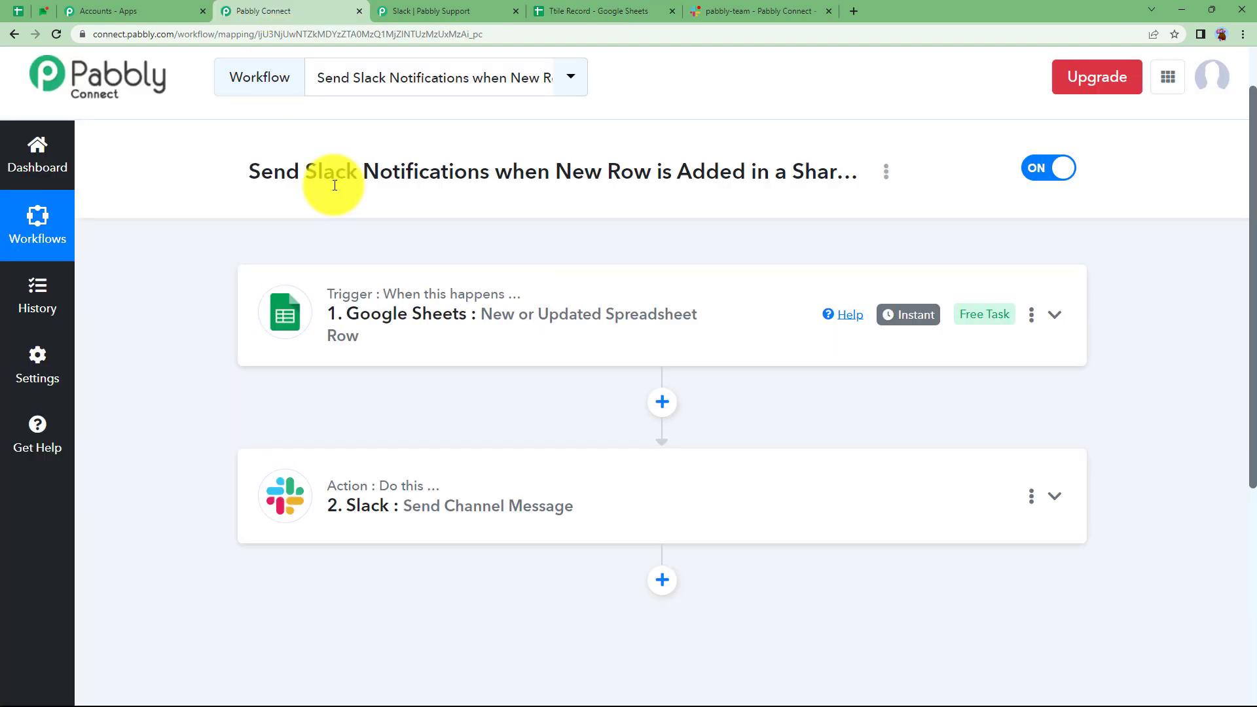
pyautogui.click(745, 3)
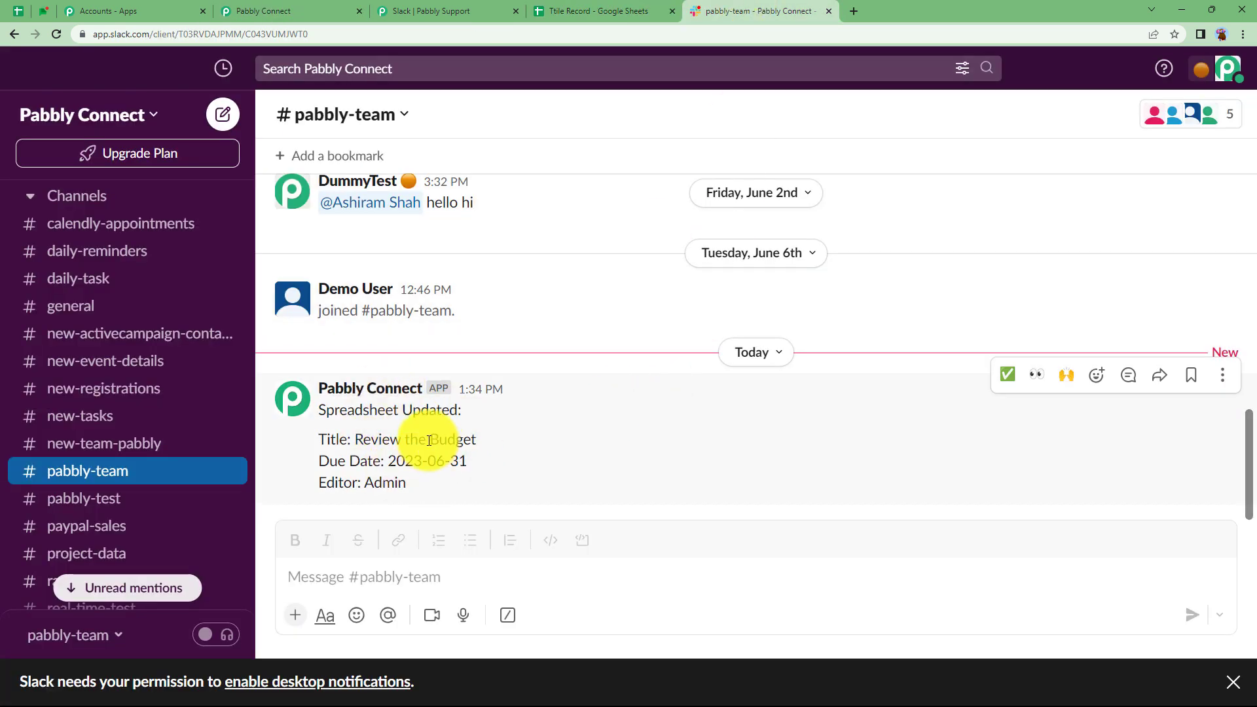
# - Fill and enlarge row 3 in the collaborator's sheet: title "Weekly Report Analysis", details "Make the list of all good, better and best tasks of the week."
pyautogui.hotkey('alt', 'Tab')
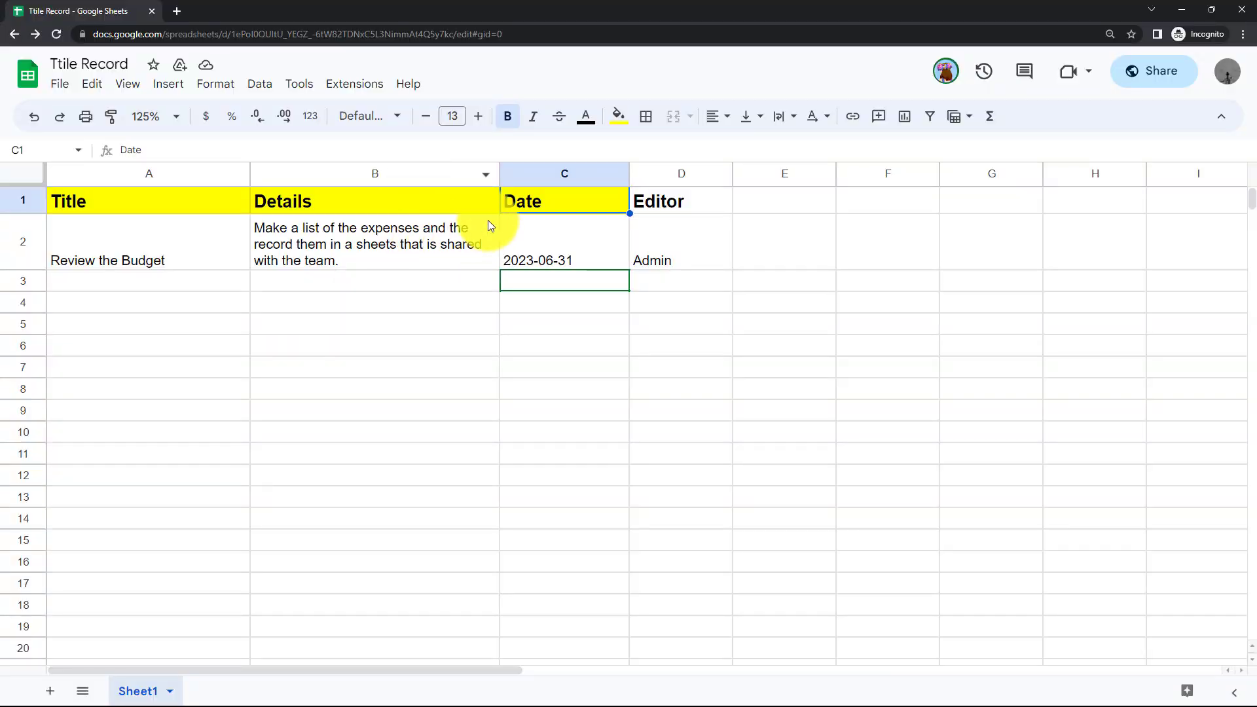
pyautogui.click(214, 280)
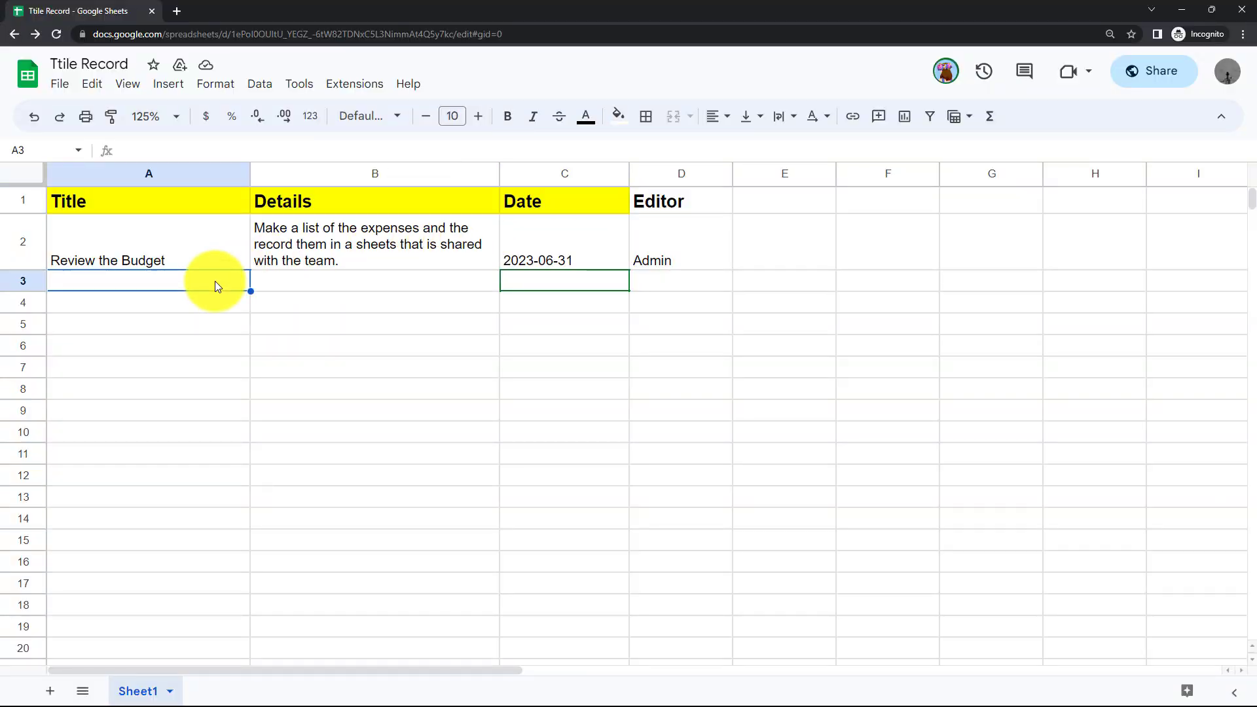
pyautogui.write('Weekly Report Analysis')
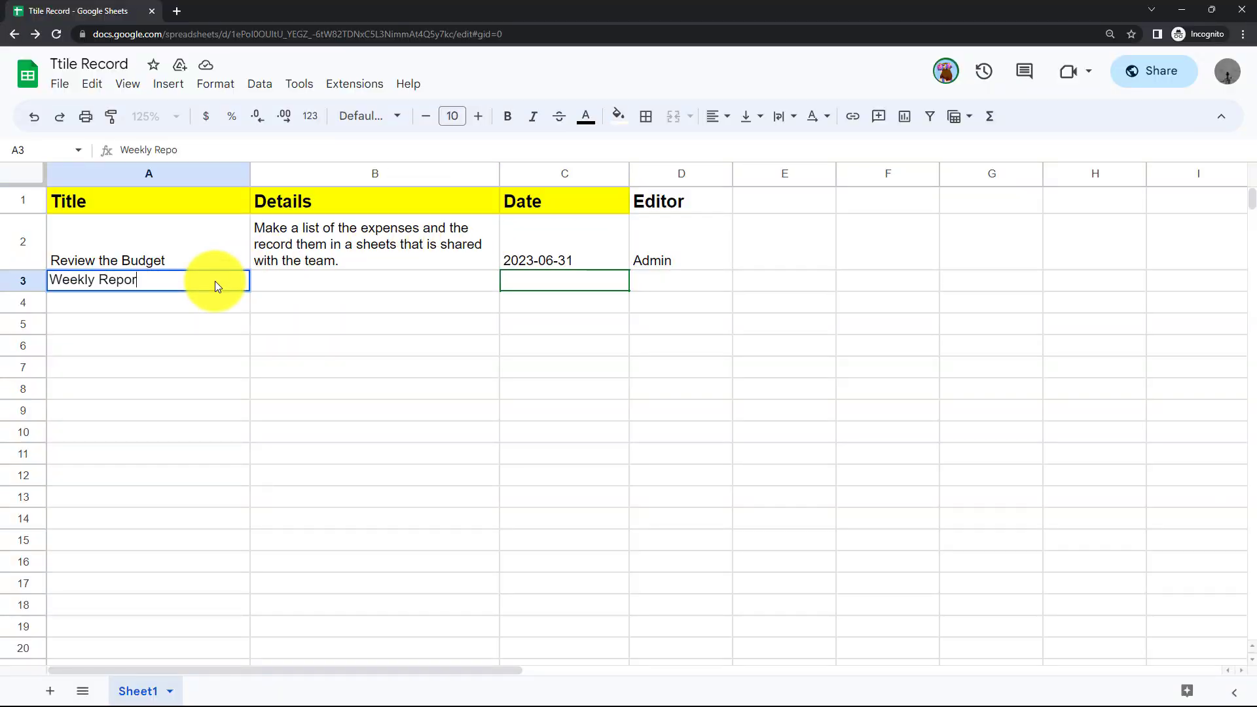
pyautogui.click(279, 287)
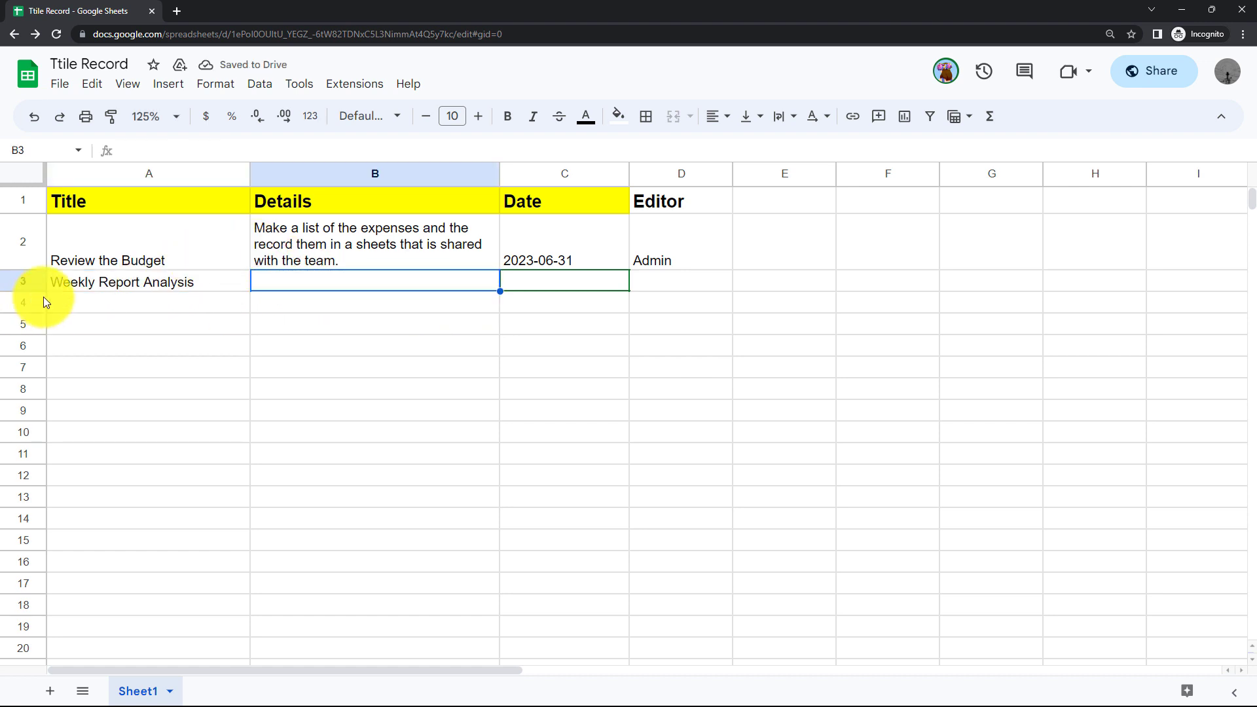
pyautogui.moveTo(25, 291); pyautogui.dragTo(25, 330)
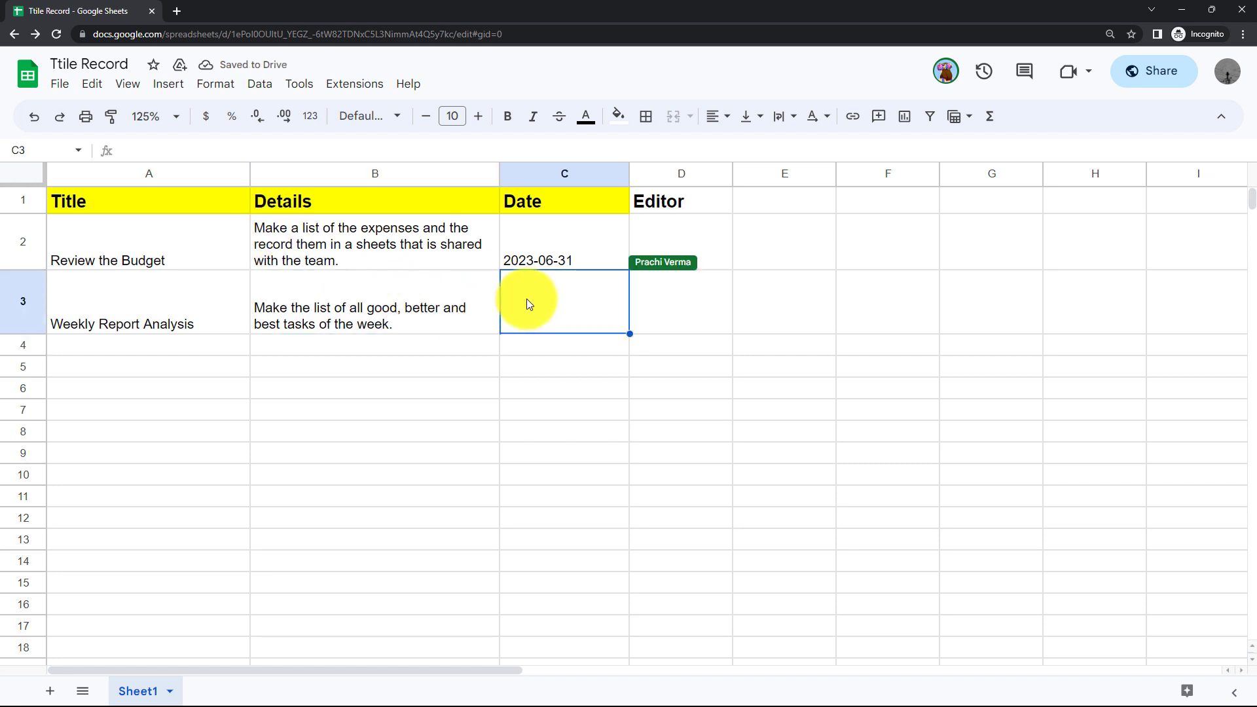
# - Enter 2023-07-04 as the date and the editor's name in the Weekly Report Analysis row
pyautogui.doubleClick(526, 298)
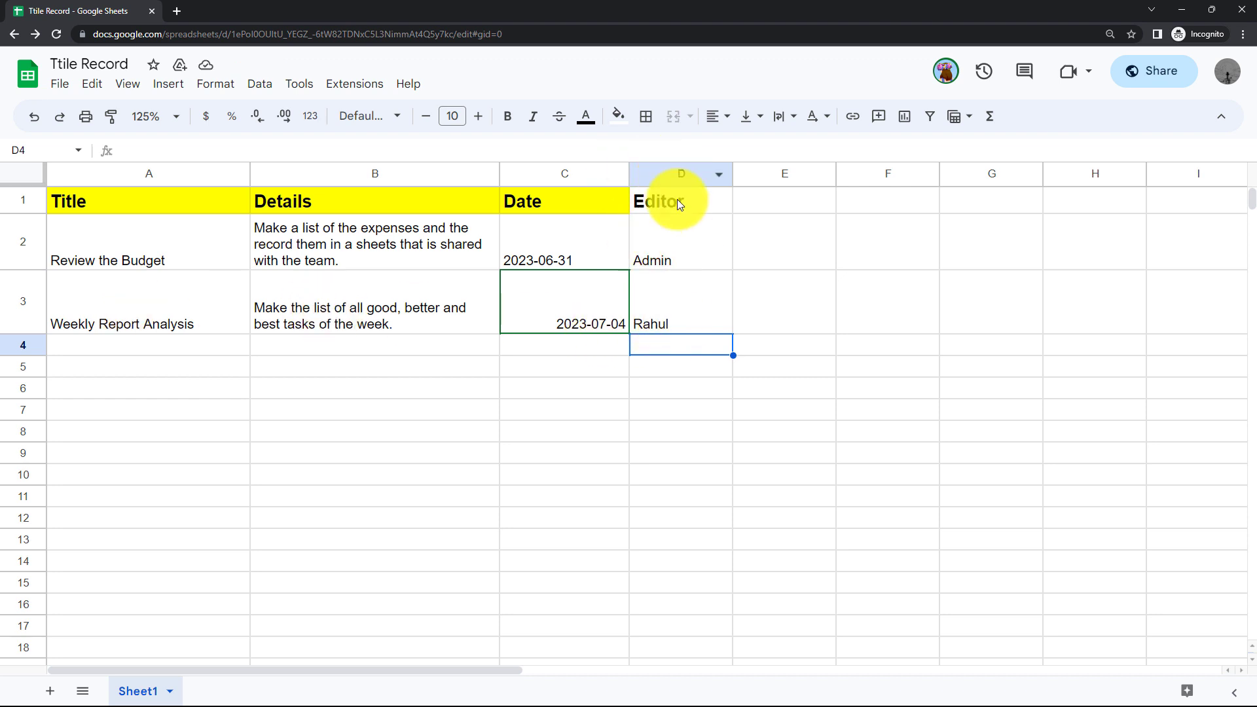
pyautogui.click(682, 309)
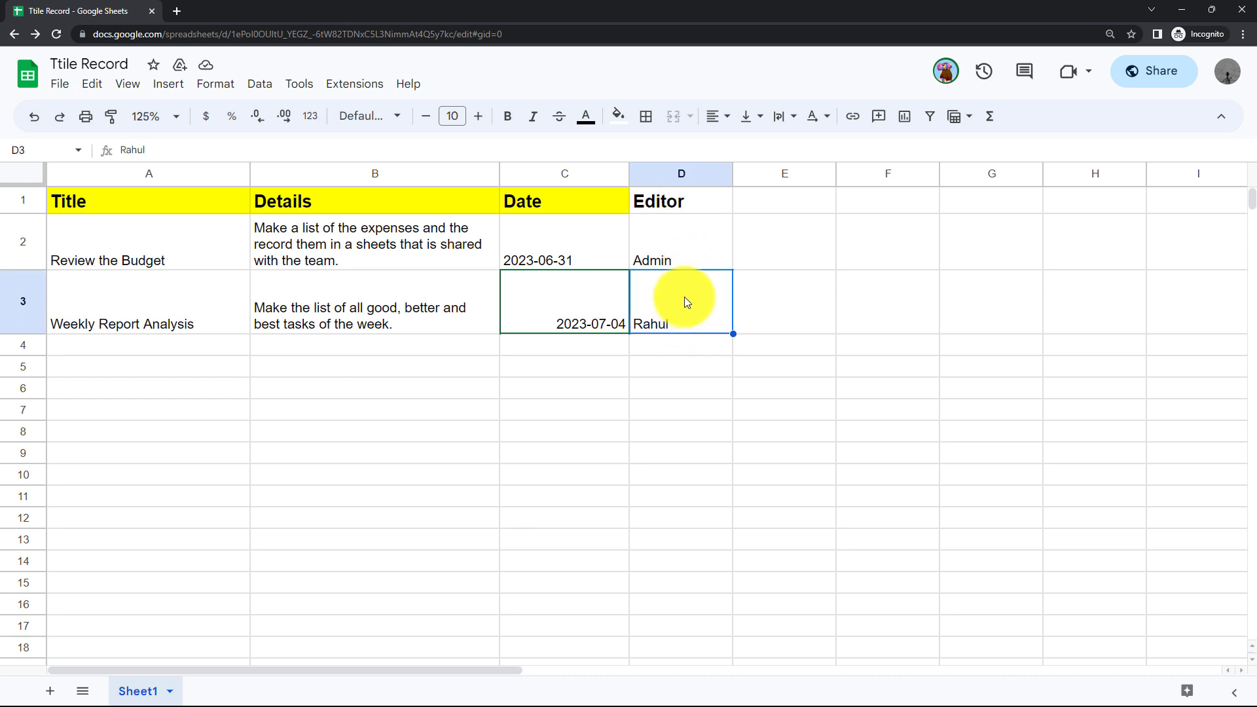
pyautogui.doubleClick(694, 330)
pyautogui.press('Return')
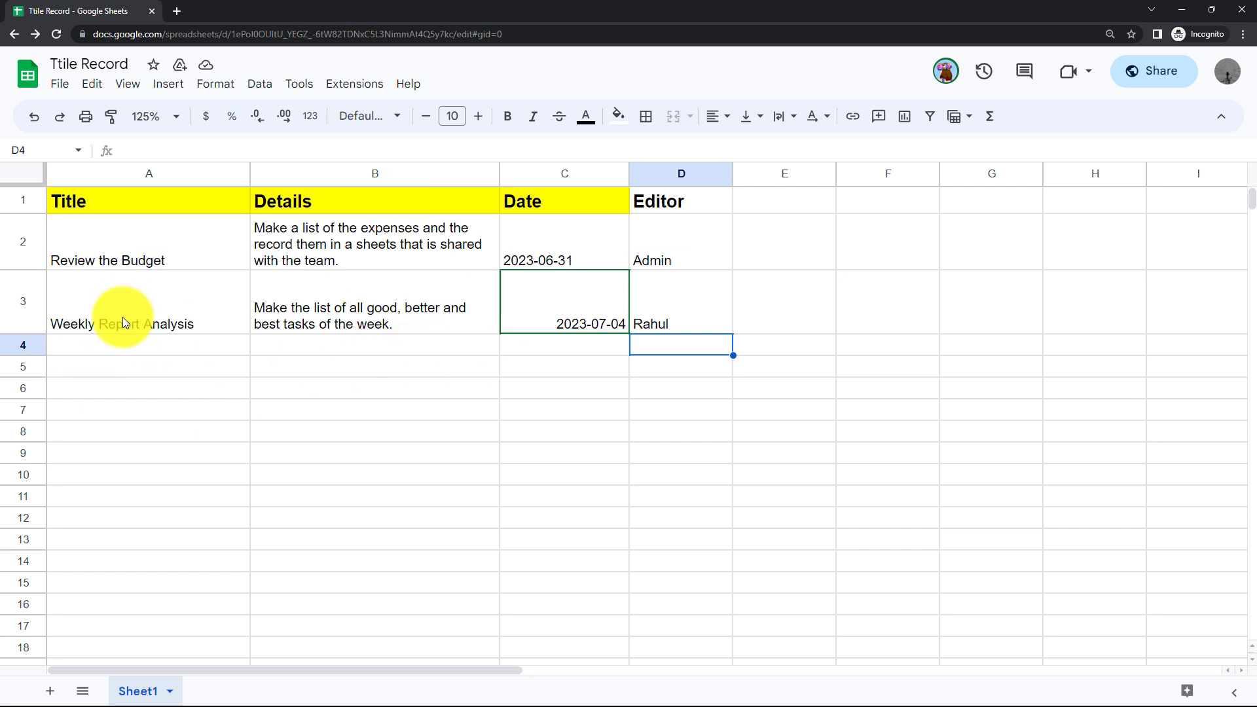
pyautogui.click(591, 324)
pyautogui.click(598, 353)
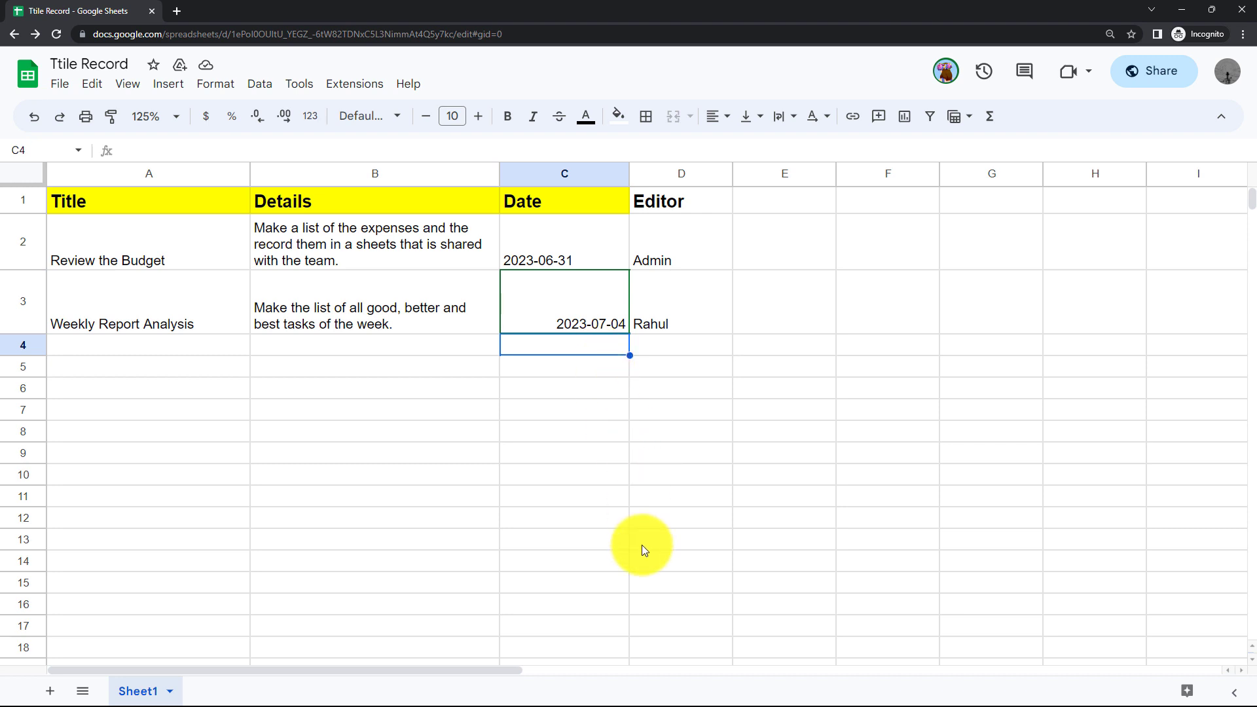
# - Check the pabbly-team Slack channel for the Weekly Report Analysis message, comparing it with the workflow in Pabbly Connect
pyautogui.hotkey('alt', 'Tab')
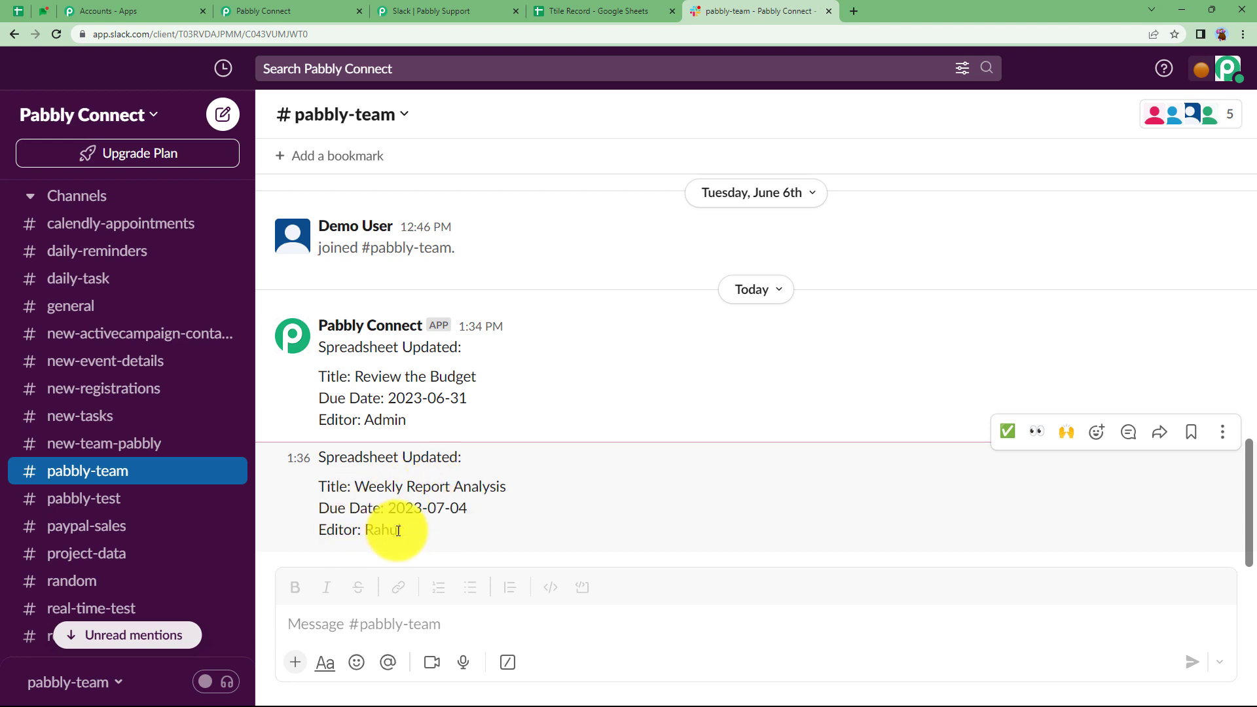
pyautogui.click(300, 10)
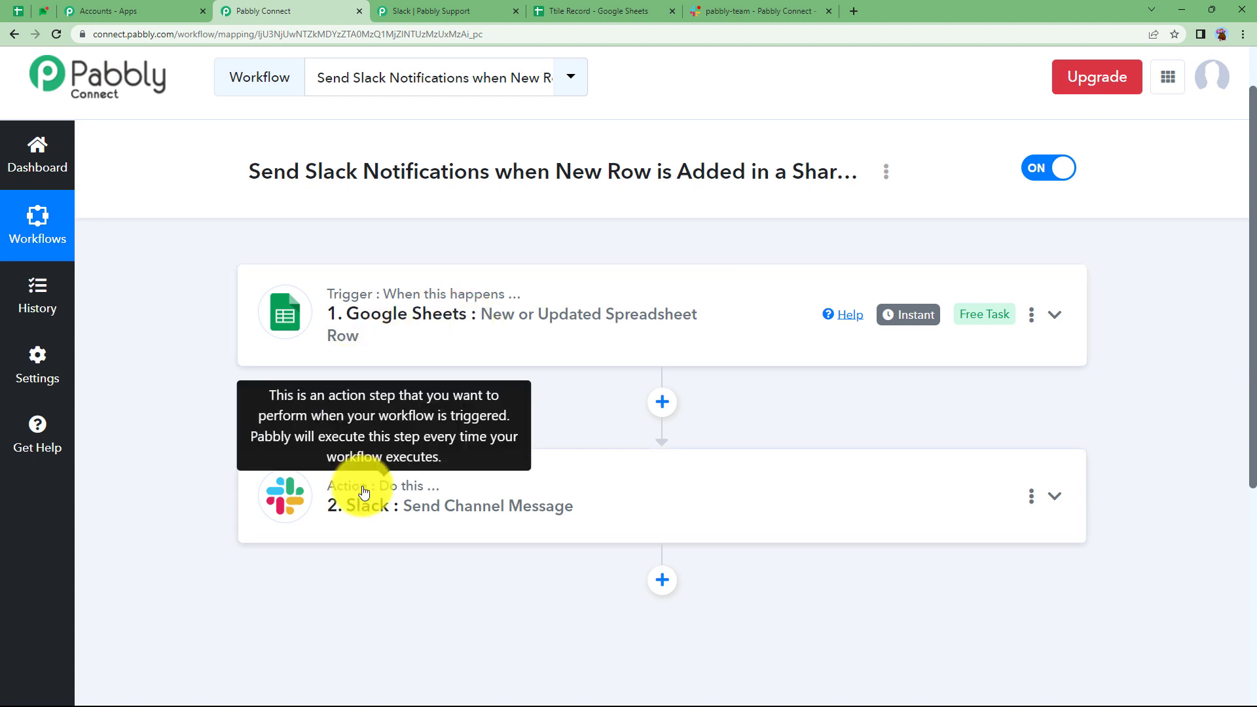
pyautogui.click(765, 8)
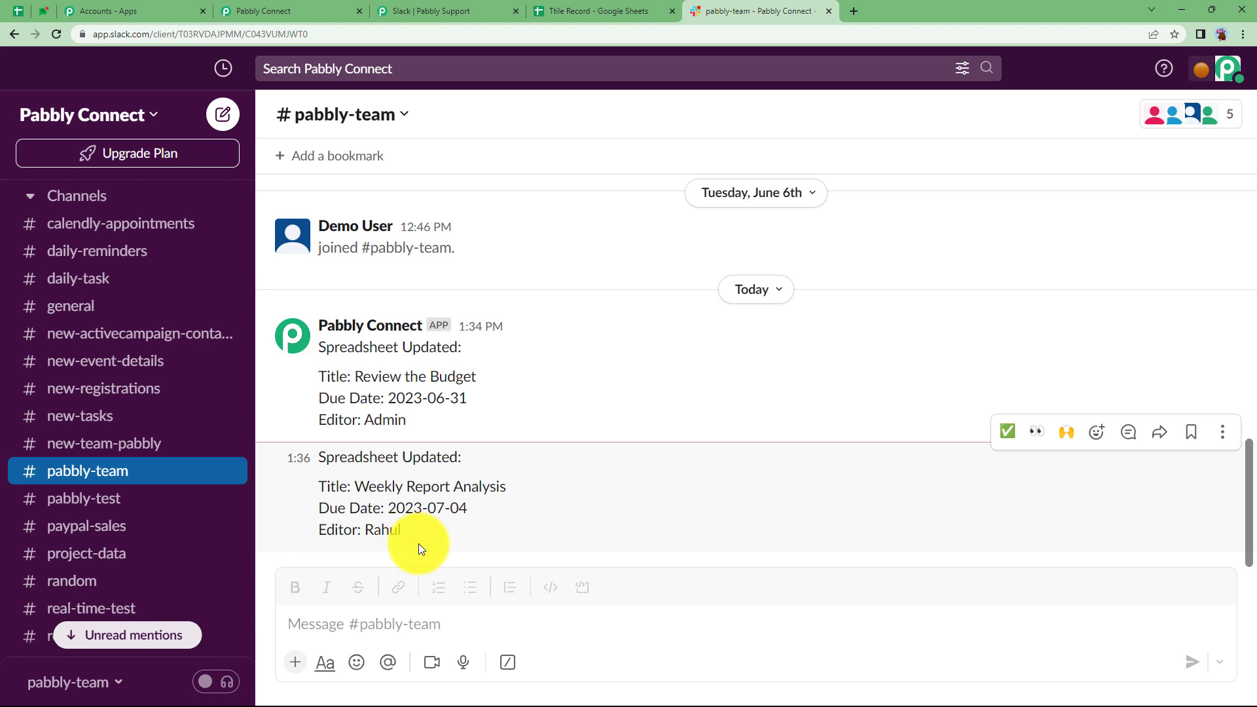
pyautogui.click(314, 11)
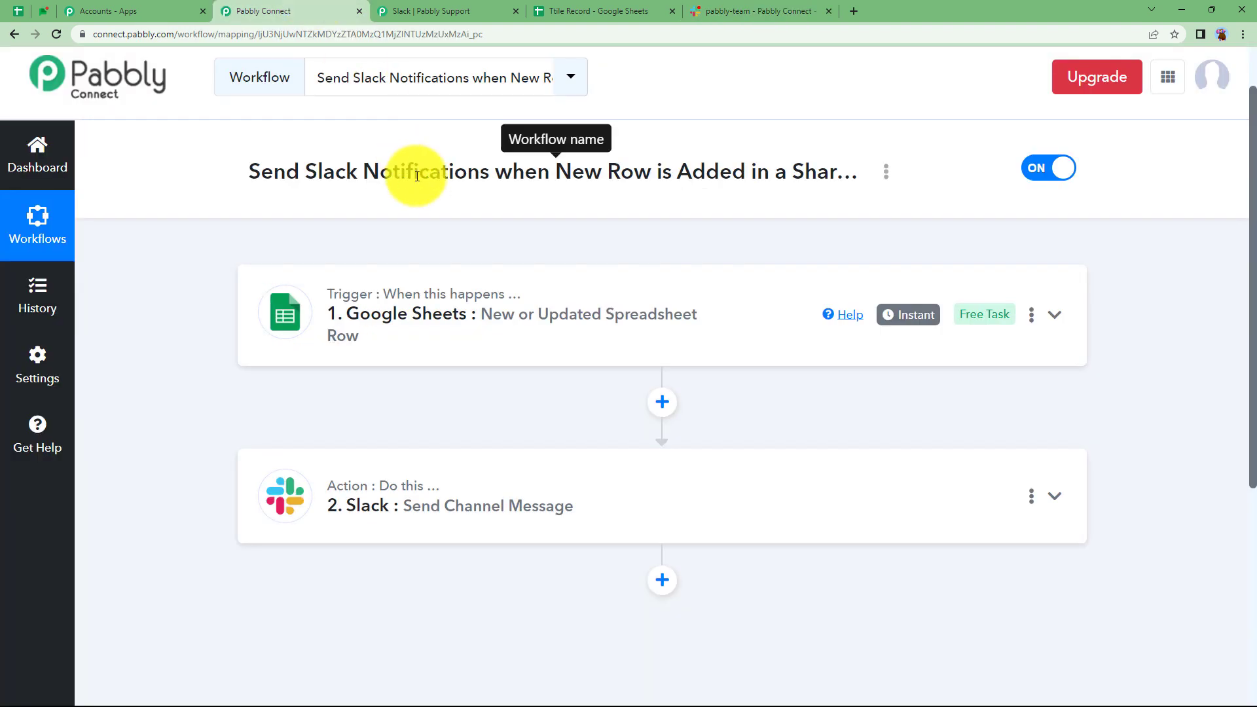